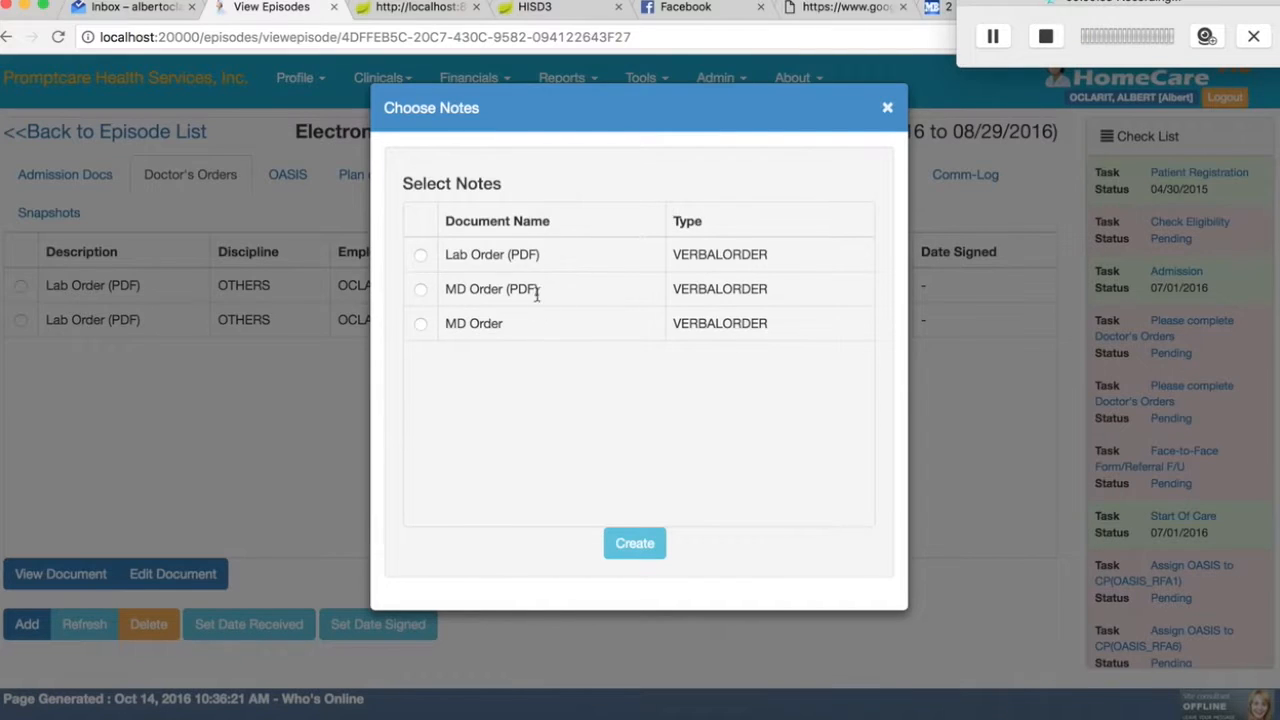
# Create an MD Order (PDF) note in the doctor's orders and open it for editing
pyautogui.click(635, 544)
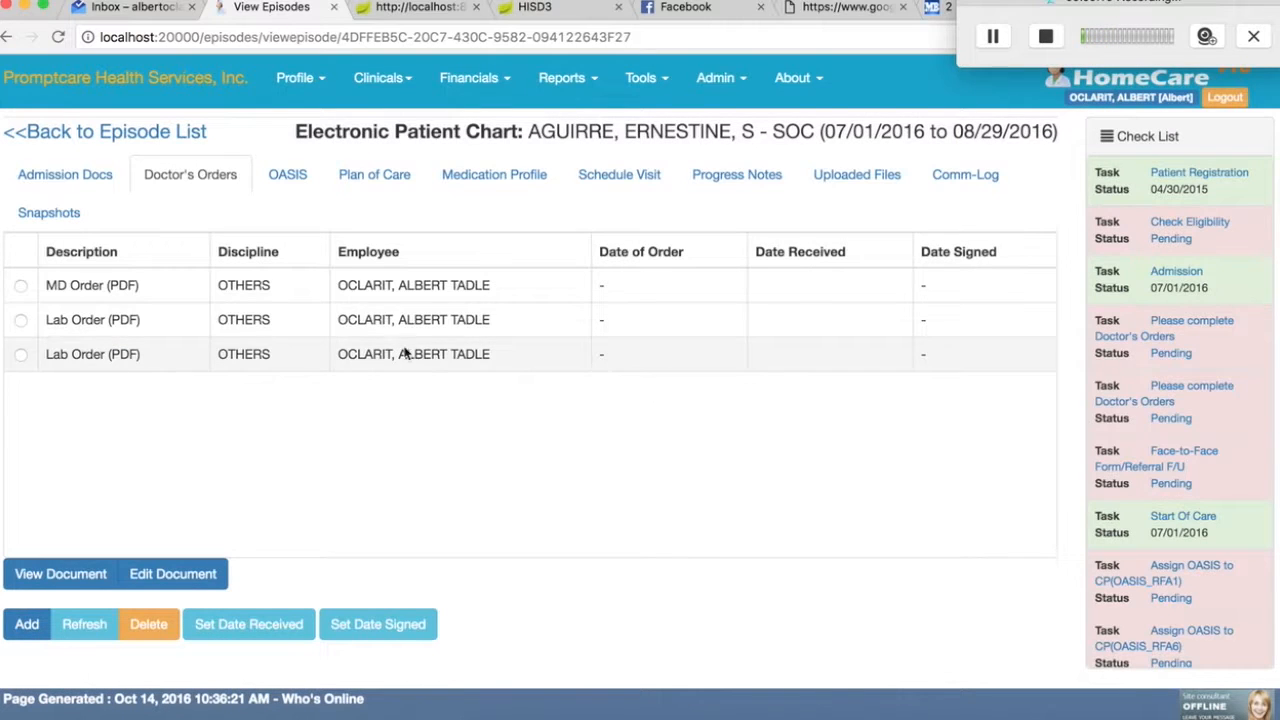
pyautogui.click(271, 292)
pyautogui.click(178, 572)
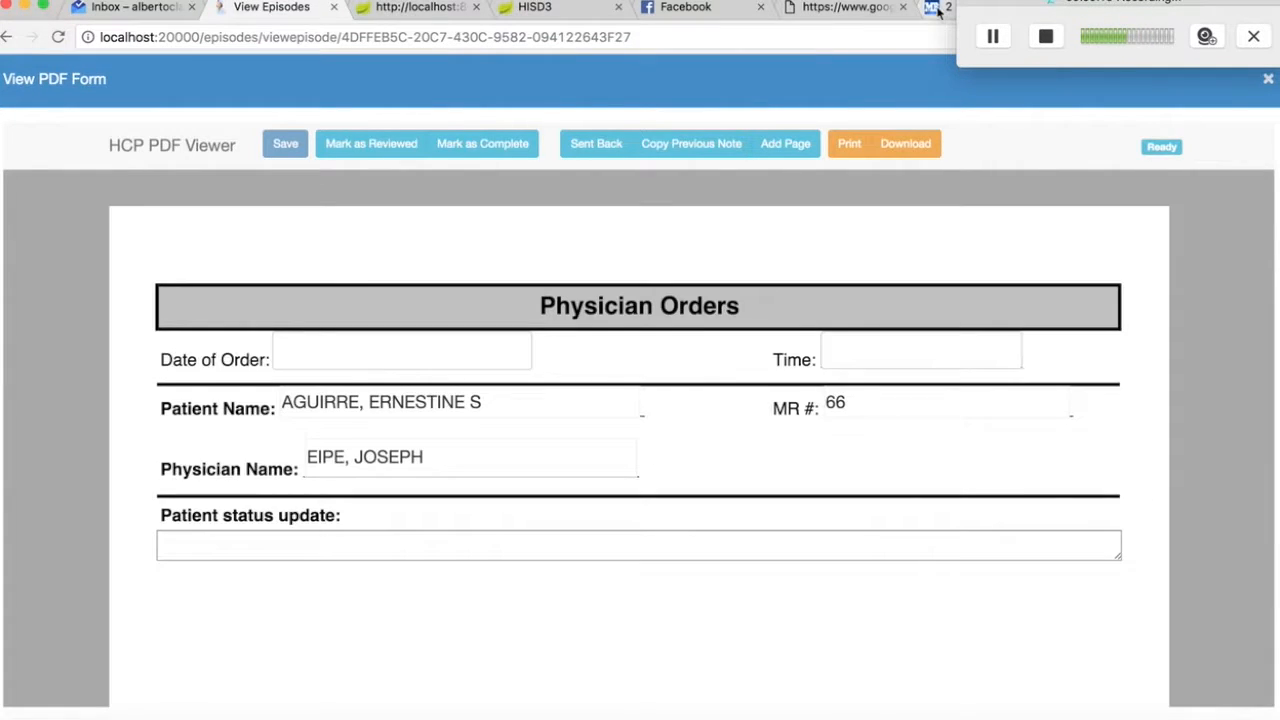
# Copy the opening paragraph of the mb.com.ph news article into the form's Patient status update field
pyautogui.click(938, 7)
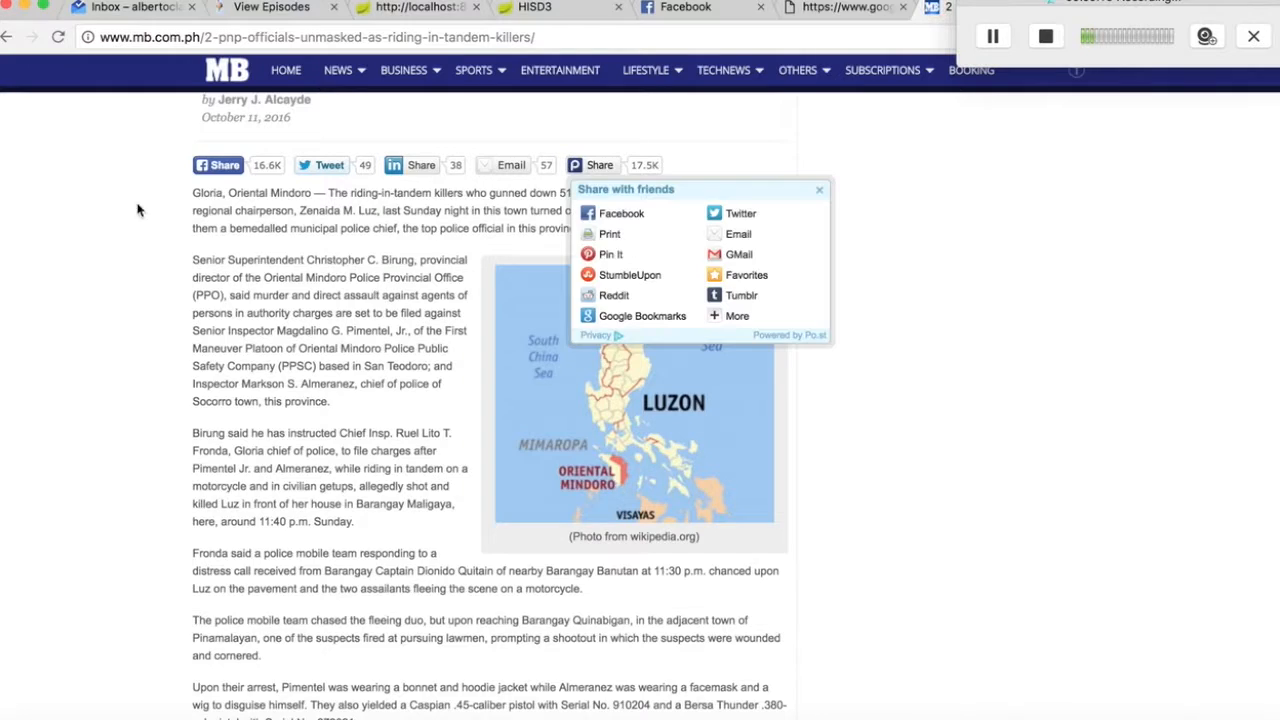
pyautogui.moveTo(193, 192); pyautogui.dragTo(697, 229)
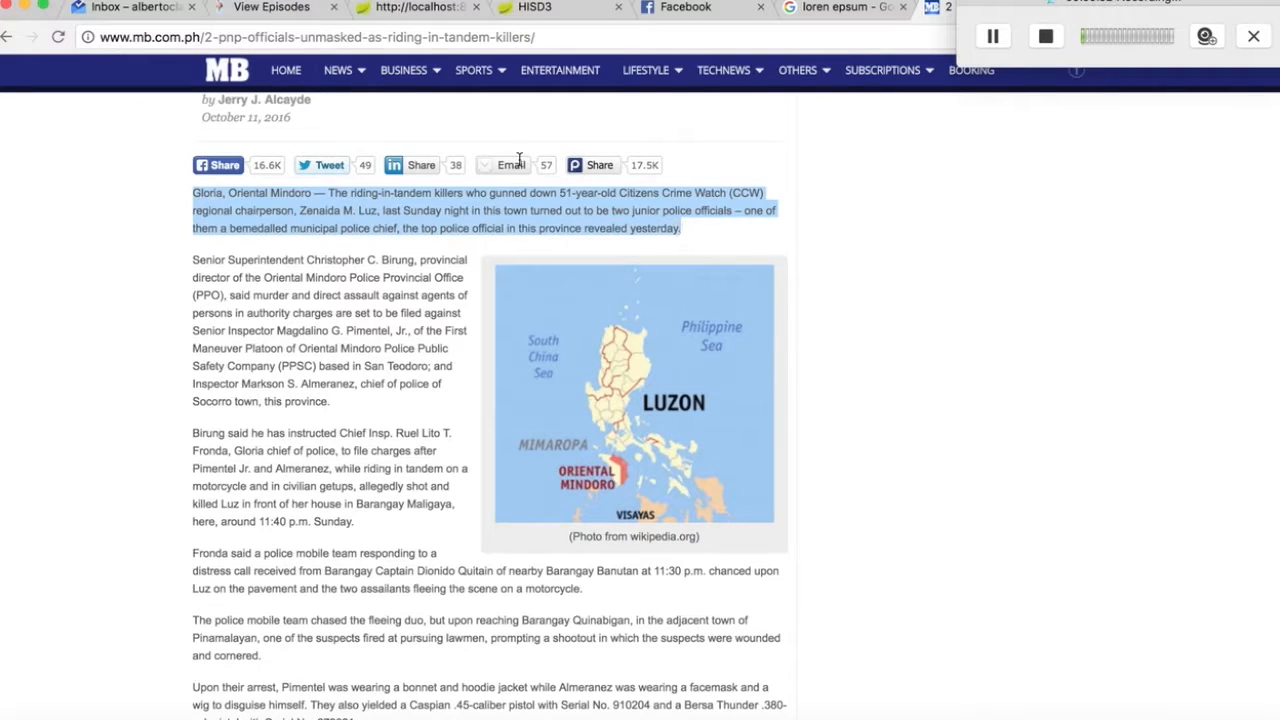
pyautogui.press('super+c')
pyautogui.press('super+2')
pyautogui.press('super+v')
# Add a blank line and the filler lines sdad, adads, asda, dad and adsasdasdasdadas below the pasted status update paragraph
pyautogui.press('Return')
pyautogui.press('Return')
pyautogui.write('sdad')
pyautogui.press('Return')
pyautogui.write('adads')
pyautogui.press('Return')
pyautogui.write('asda')
pyautogui.press('Return')
pyautogui.write('dad')
pyautogui.press('Return')
pyautogui.write('adsas')
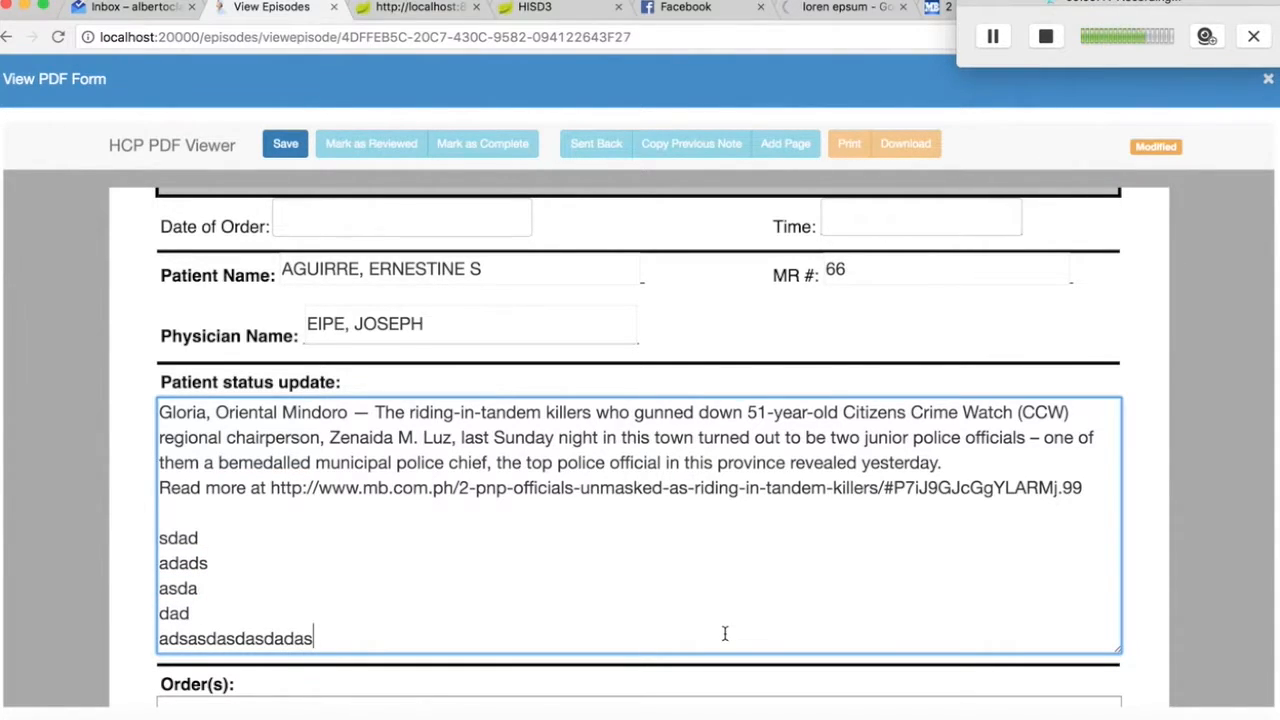
# Copy the whole patient status text into the Order(s) field and add a last line "asasasa"
pyautogui.scroll(-3, 725, 633)
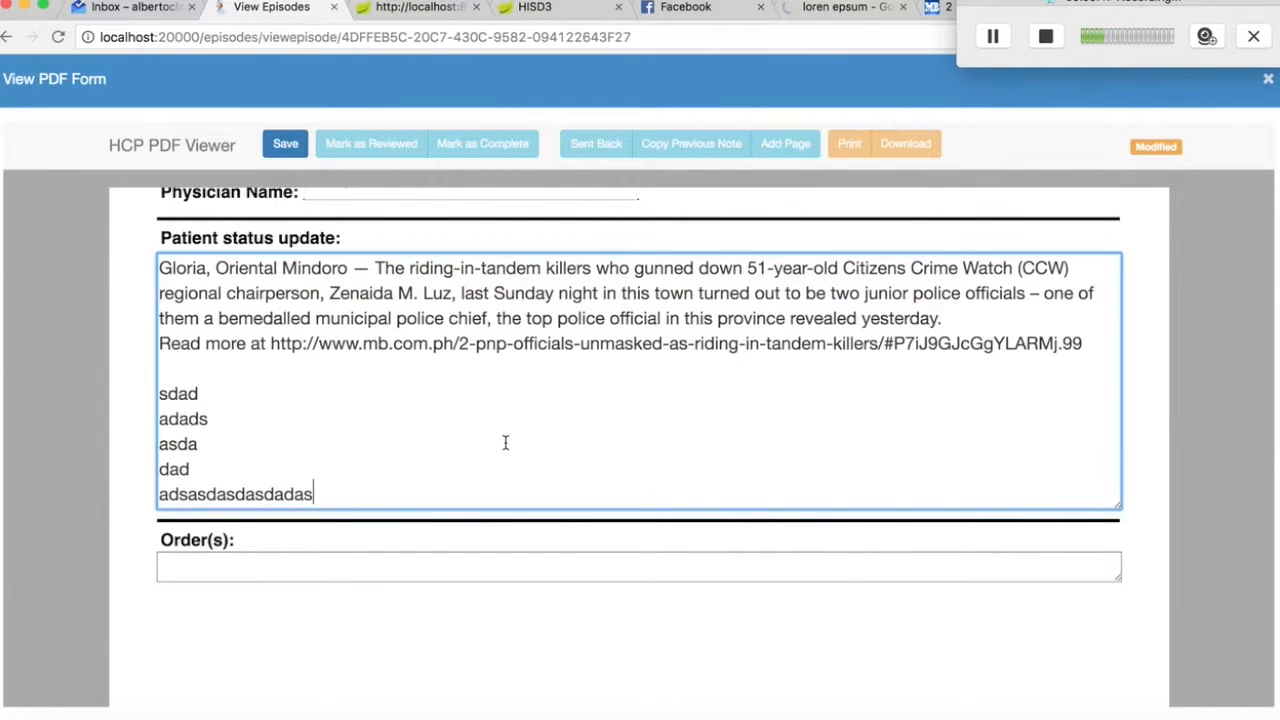
pyautogui.moveTo(403, 494); pyautogui.dragTo(148, 270)
pyautogui.click(360, 566)
pyautogui.hotkey('ctrl', 'v')
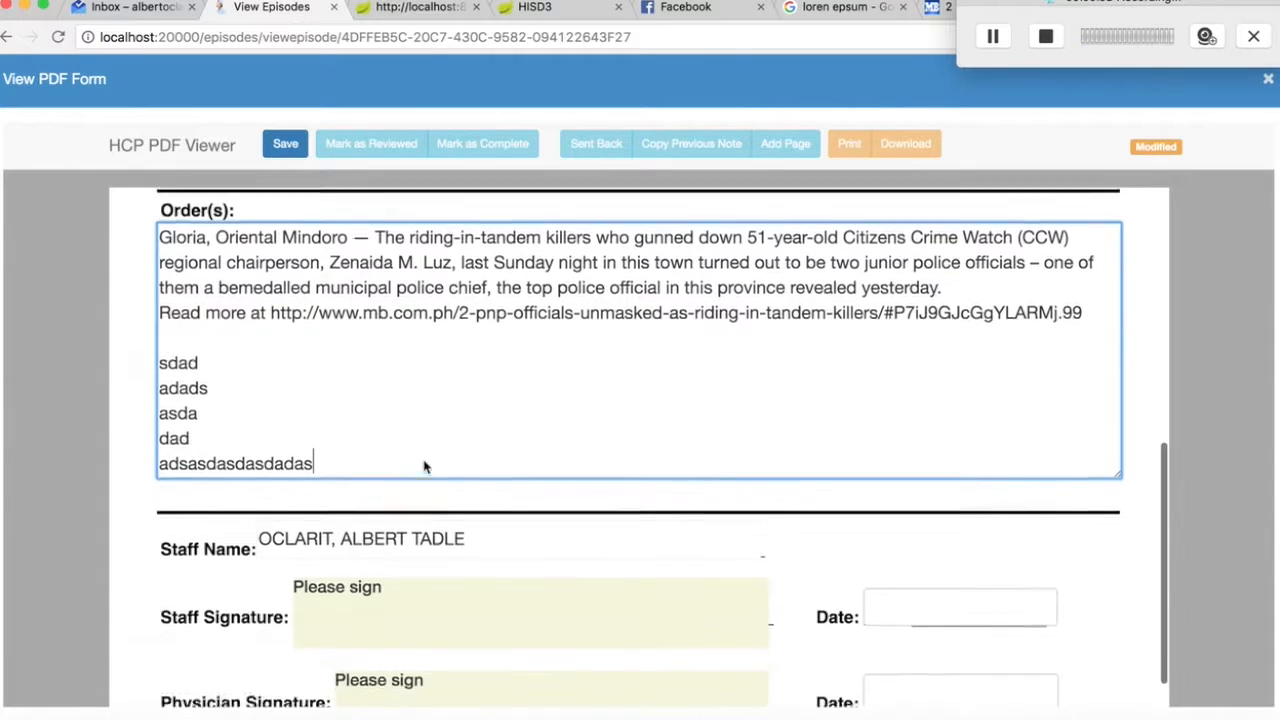
pyautogui.scroll(2, 423, 463)
pyautogui.press('Return')
pyautogui.write('asasasa')
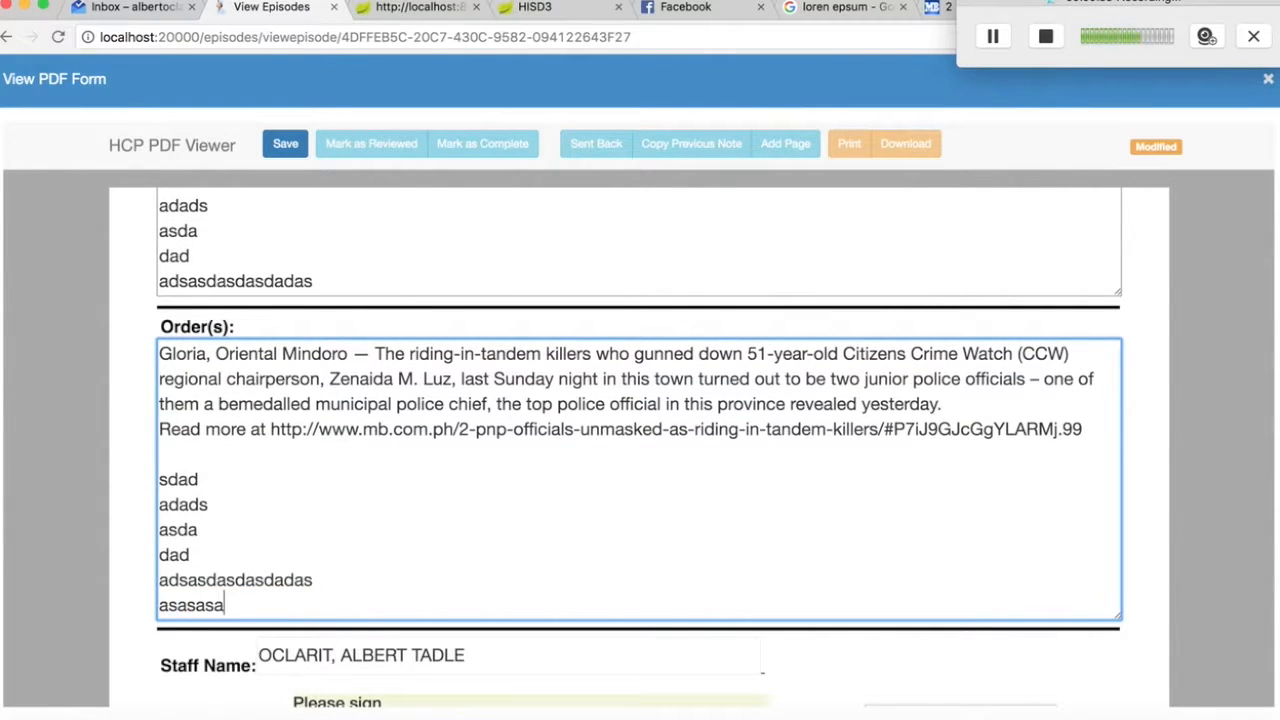
# Examine how the Patient status update and Order(s) fields hold the long text across the form
pyautogui.scroll(3, 638, 447)
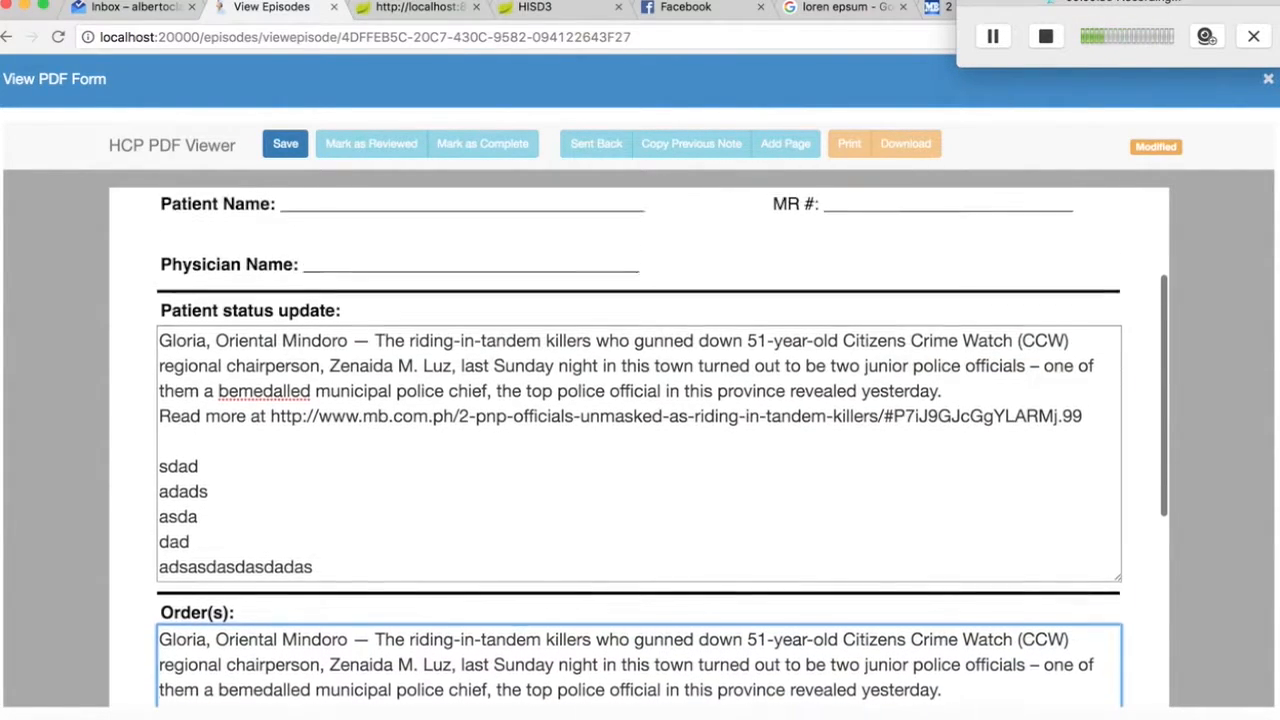
pyautogui.scroll(-5, 638, 447)
pyautogui.scroll(-2, 638, 447)
pyautogui.scroll(5, 638, 447)
pyautogui.scroll(-7, 638, 447)
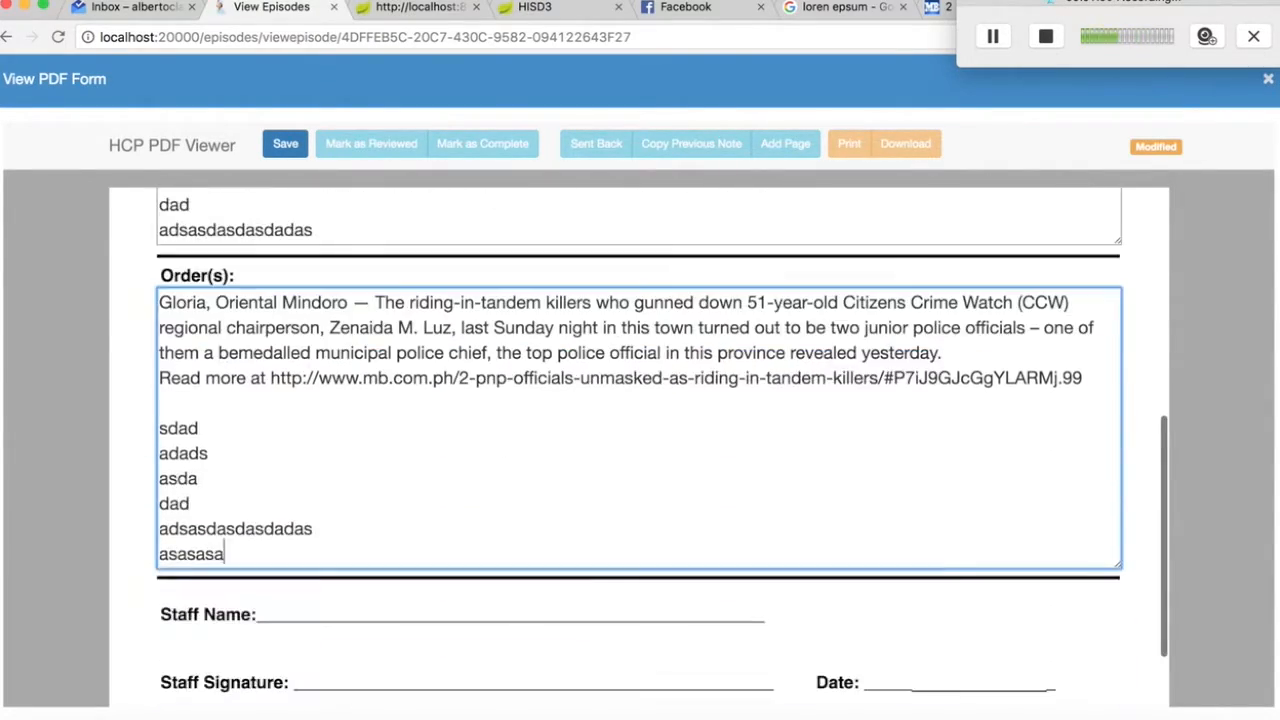
pyautogui.scroll(10, 638, 447)
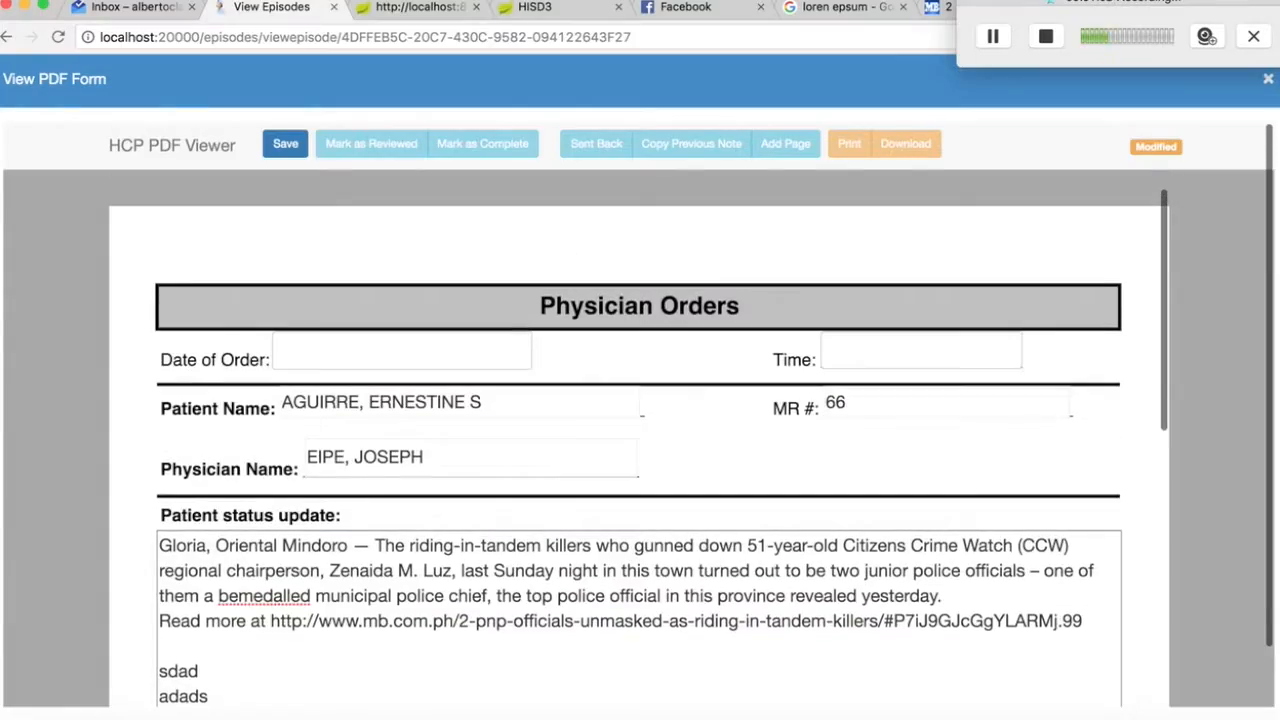
pyautogui.scroll(-5, 638, 447)
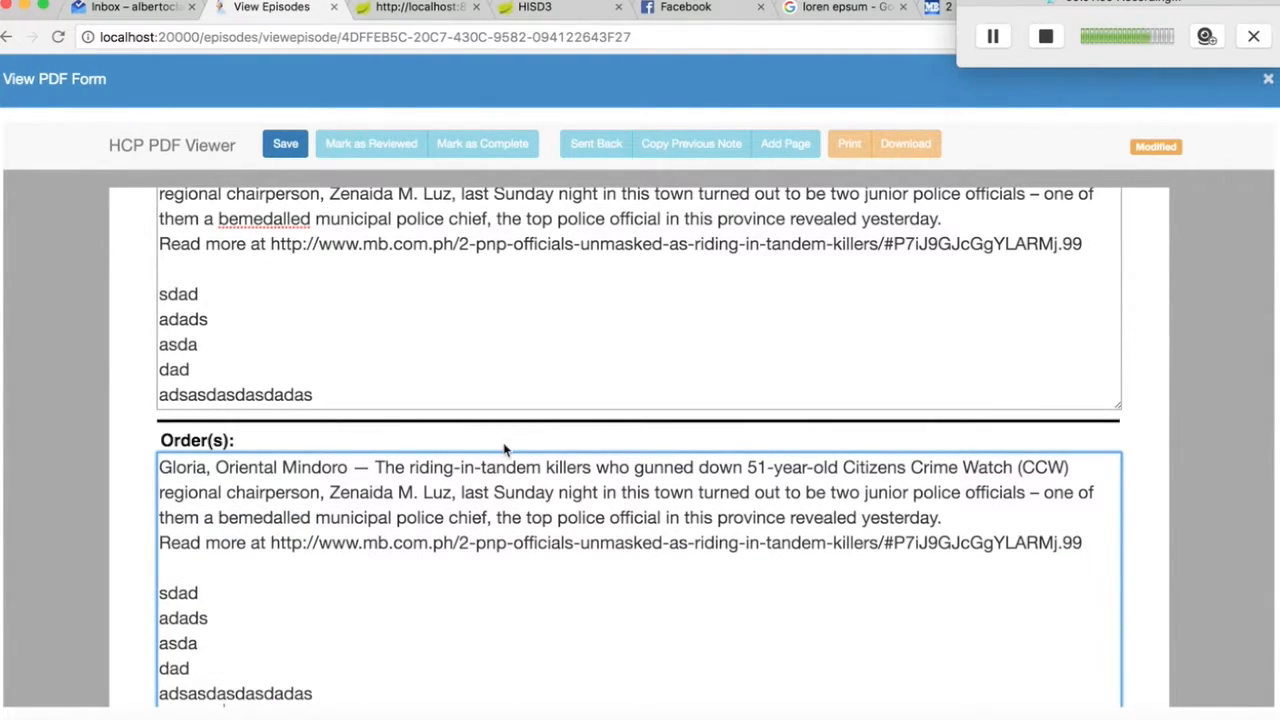
pyautogui.scroll(4, 504, 449)
pyautogui.scroll(-3, 504, 449)
pyautogui.scroll(2, 504, 449)
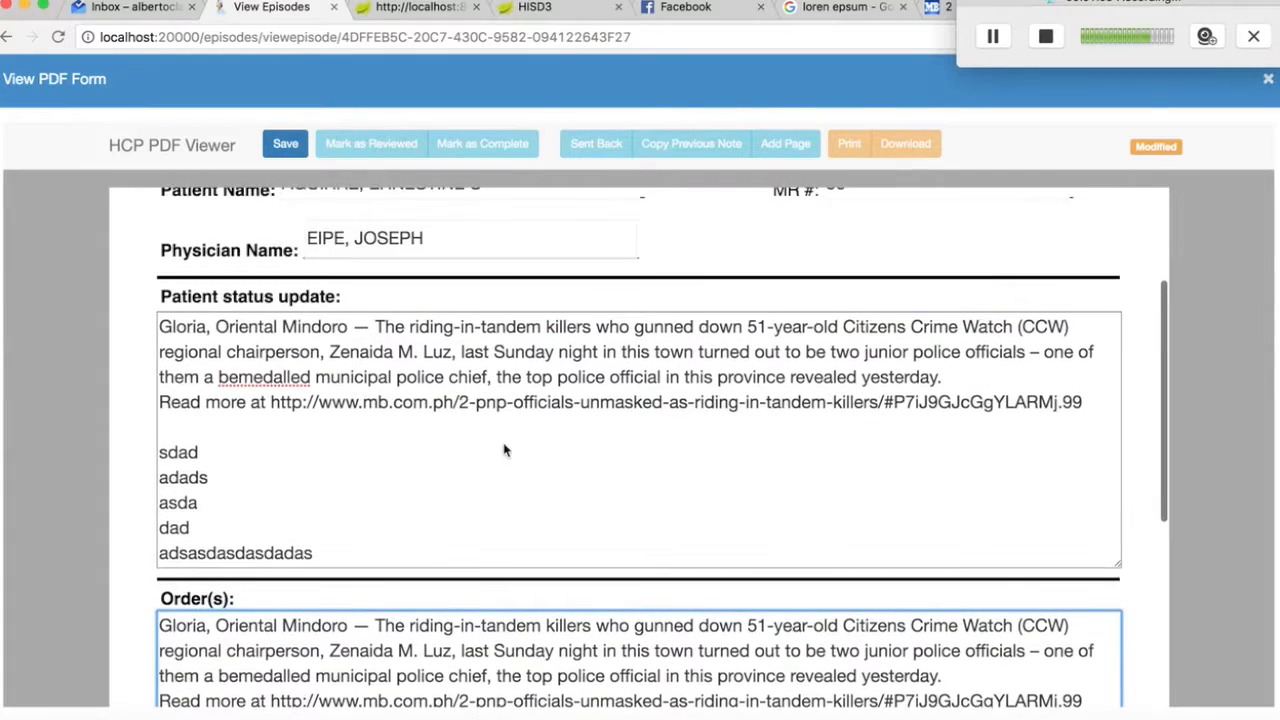
pyautogui.scroll(-3, 504, 449)
pyautogui.scroll(4, 504, 449)
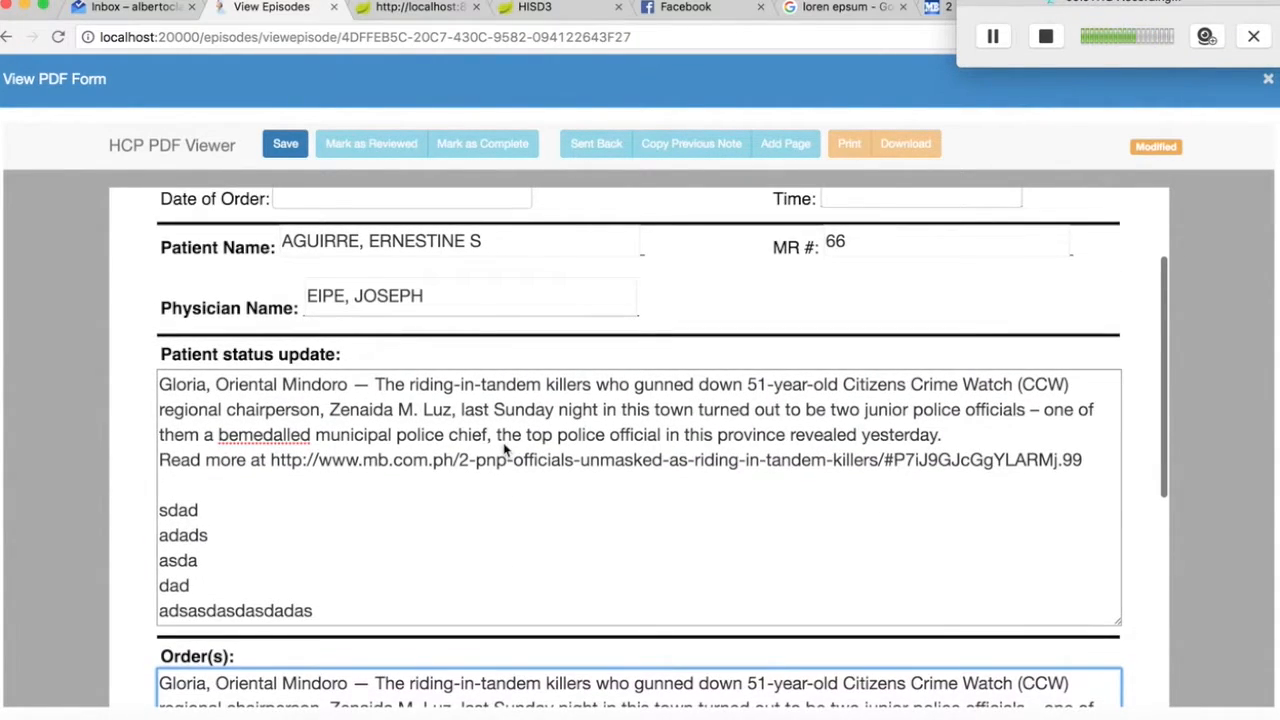
pyautogui.scroll(-5, 504, 449)
pyautogui.scroll(7, 504, 449)
pyautogui.scroll(-6, 504, 449)
pyautogui.scroll(6, 504, 449)
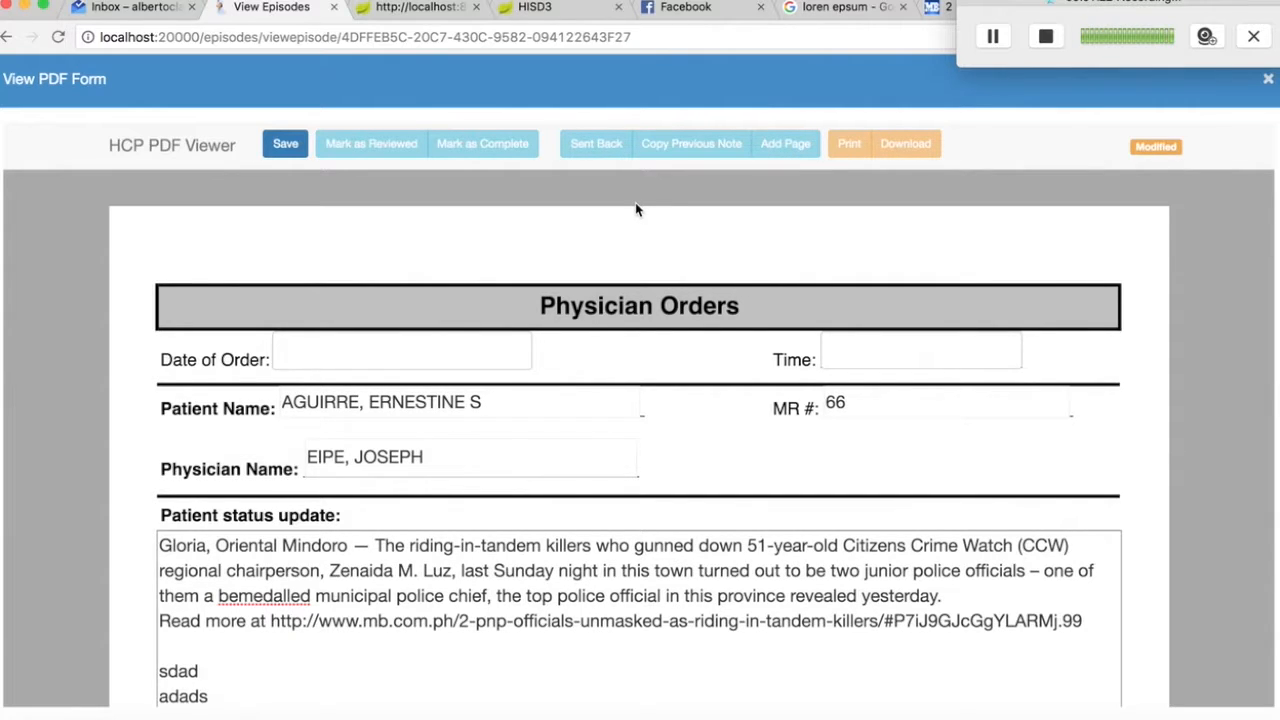
# Copy the full Patient status update text, close the form without saving, and reopen the MD Order (PDF) for editing
pyautogui.scroll(-5, 423, 450)
pyautogui.moveTo(340, 342); pyautogui.dragTo(145, 200)
pyautogui.rightClick(384, 310)
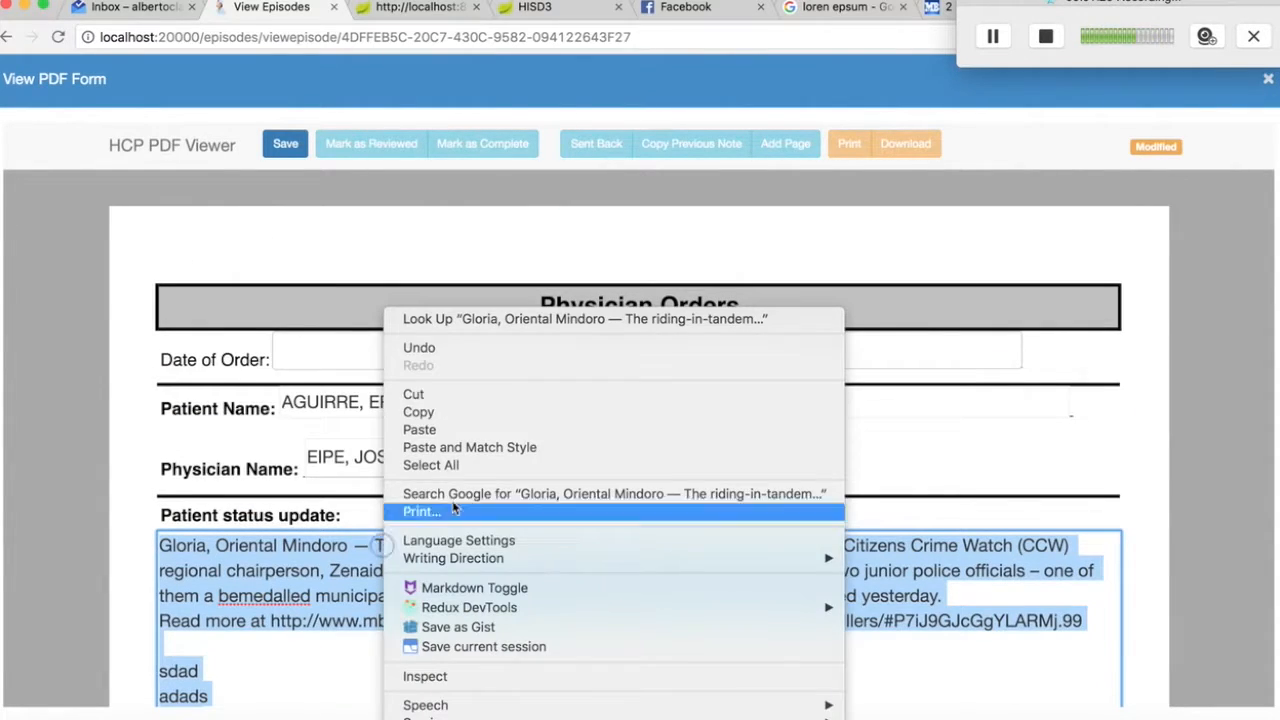
pyautogui.click(488, 418)
pyautogui.click(1268, 78)
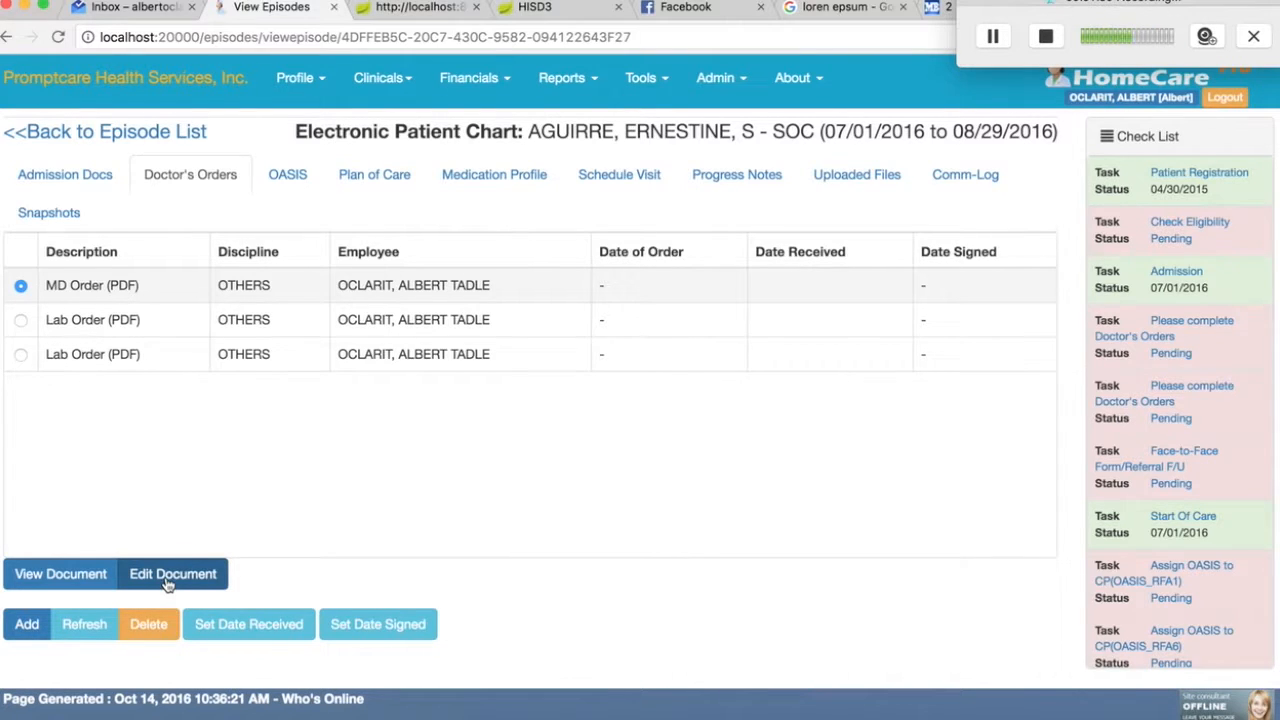
pyautogui.click(168, 582)
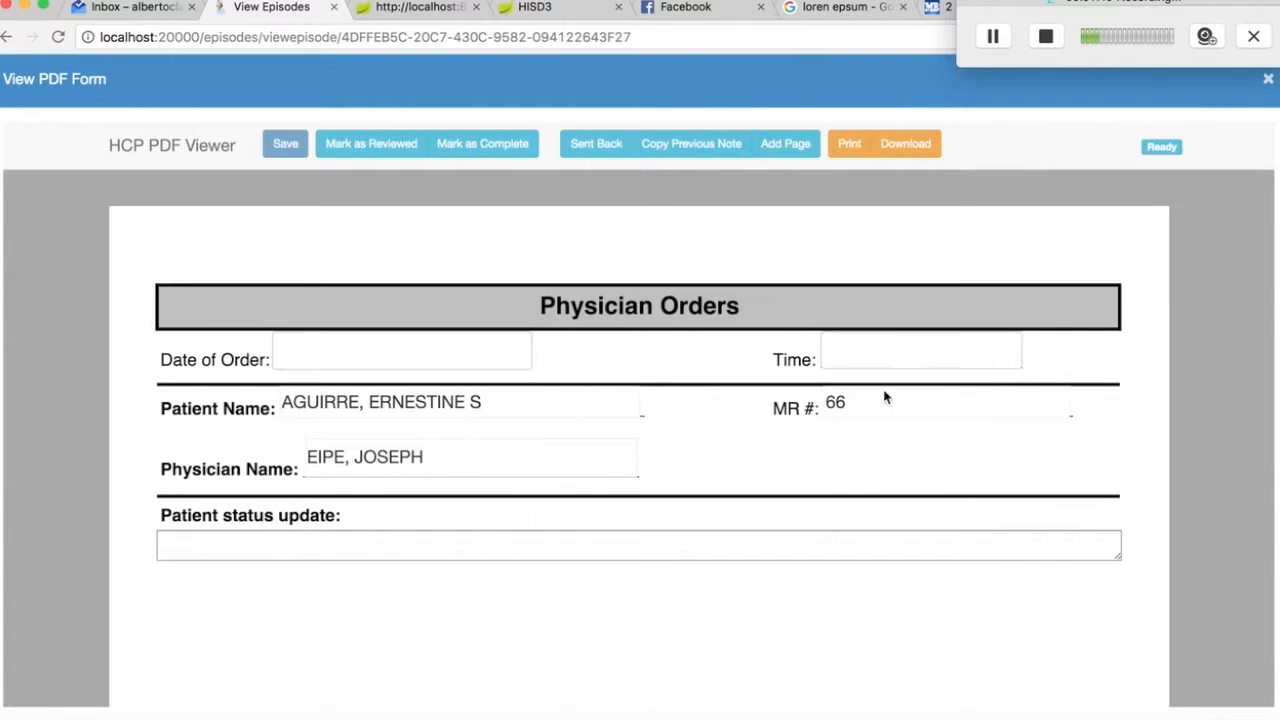
# Try to add a page to the unsaved Physician Orders form
pyautogui.scroll(-10, 669, 449)
pyautogui.scroll(-2, 669, 449)
pyautogui.scroll(8, 669, 449)
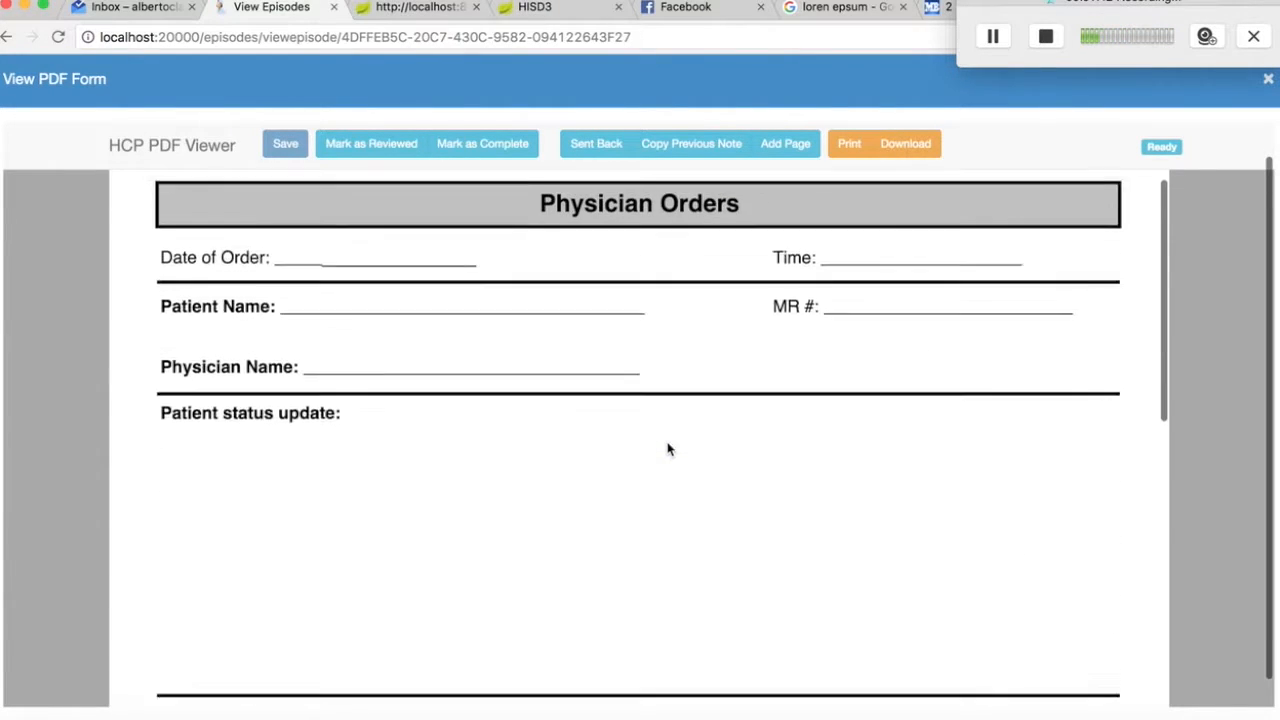
pyautogui.scroll(-4, 669, 486)
pyautogui.scroll(5, 669, 486)
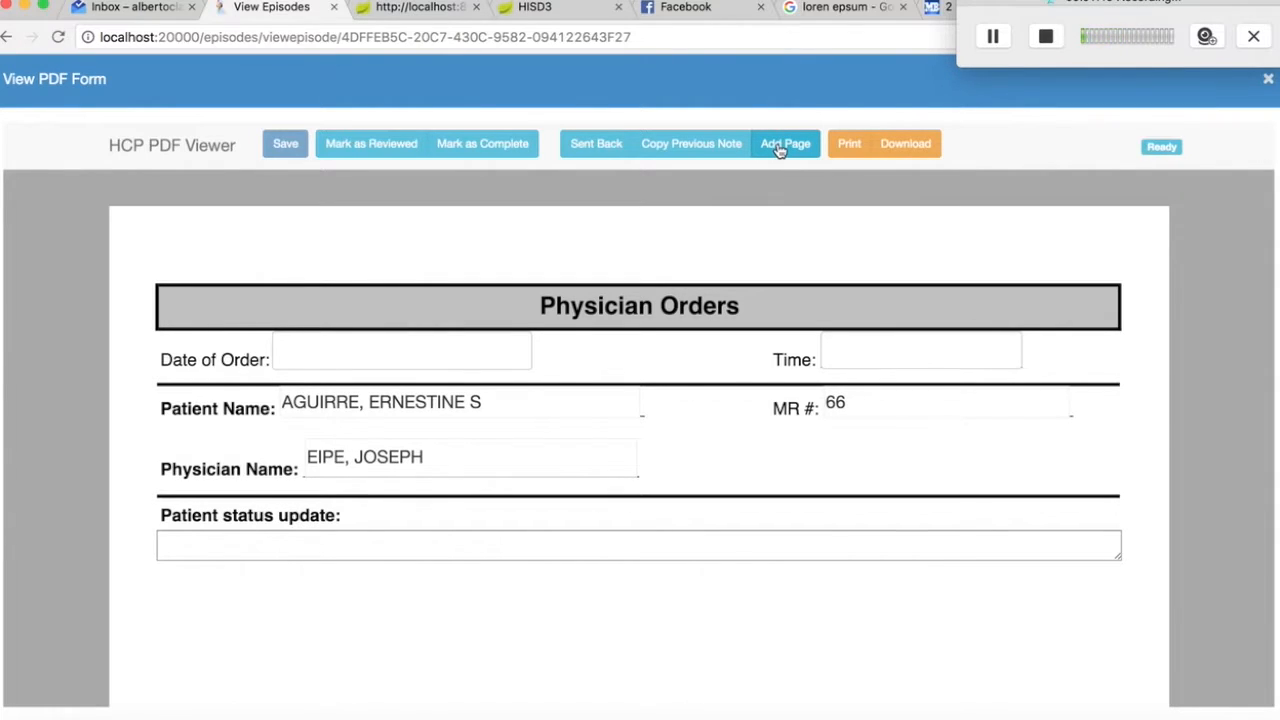
pyautogui.click(781, 146)
pyautogui.click(787, 277)
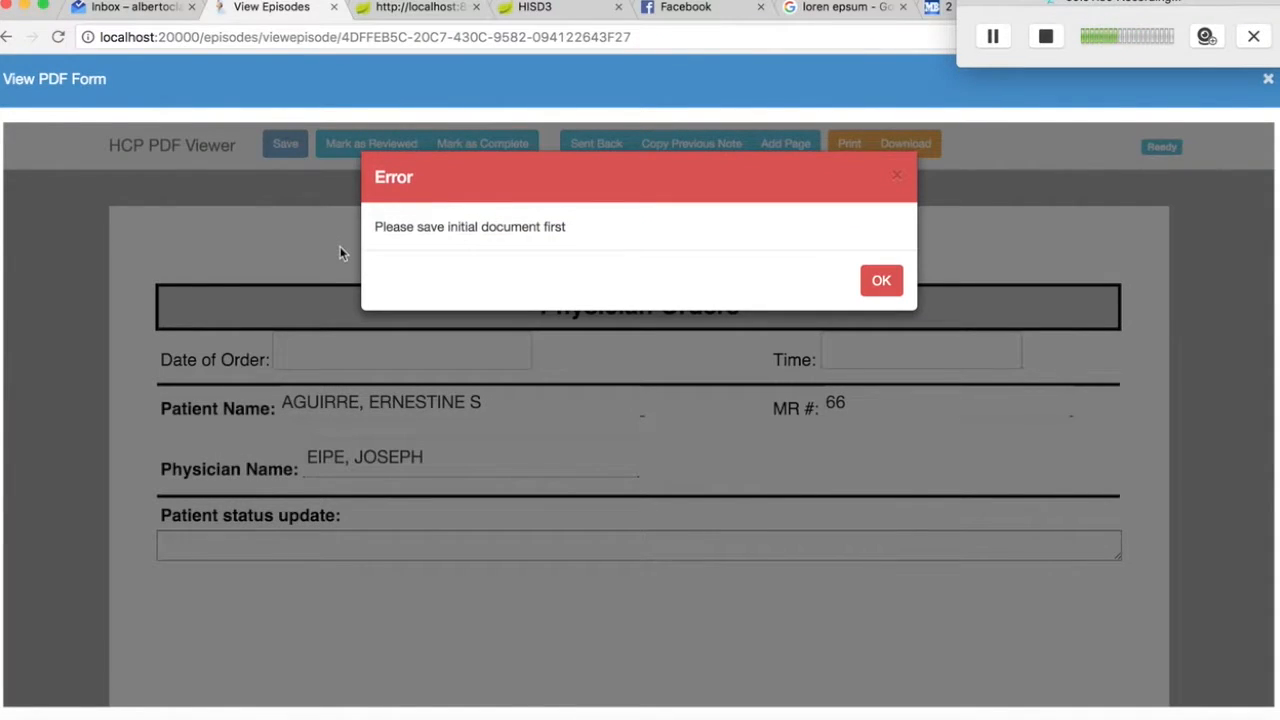
pyautogui.click(893, 284)
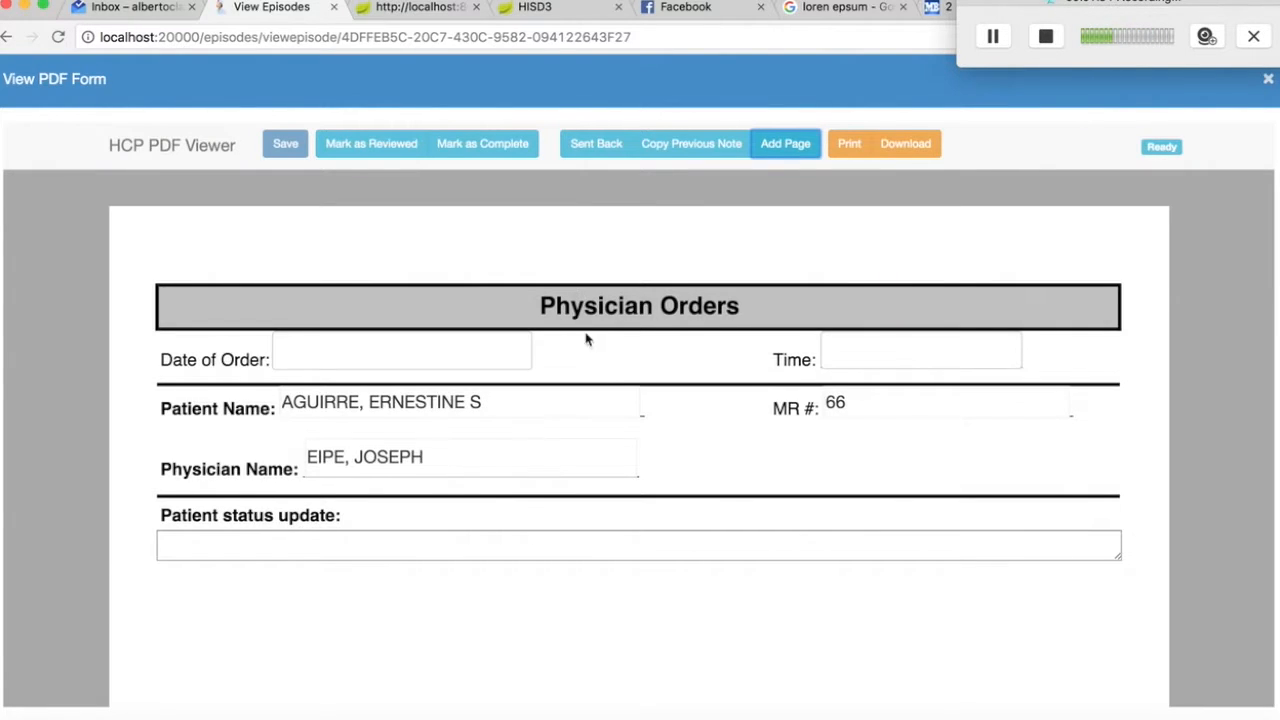
# Set the Date of Order to 10/14/2016
pyautogui.scroll(-2, 746, 451)
pyautogui.click(332, 266)
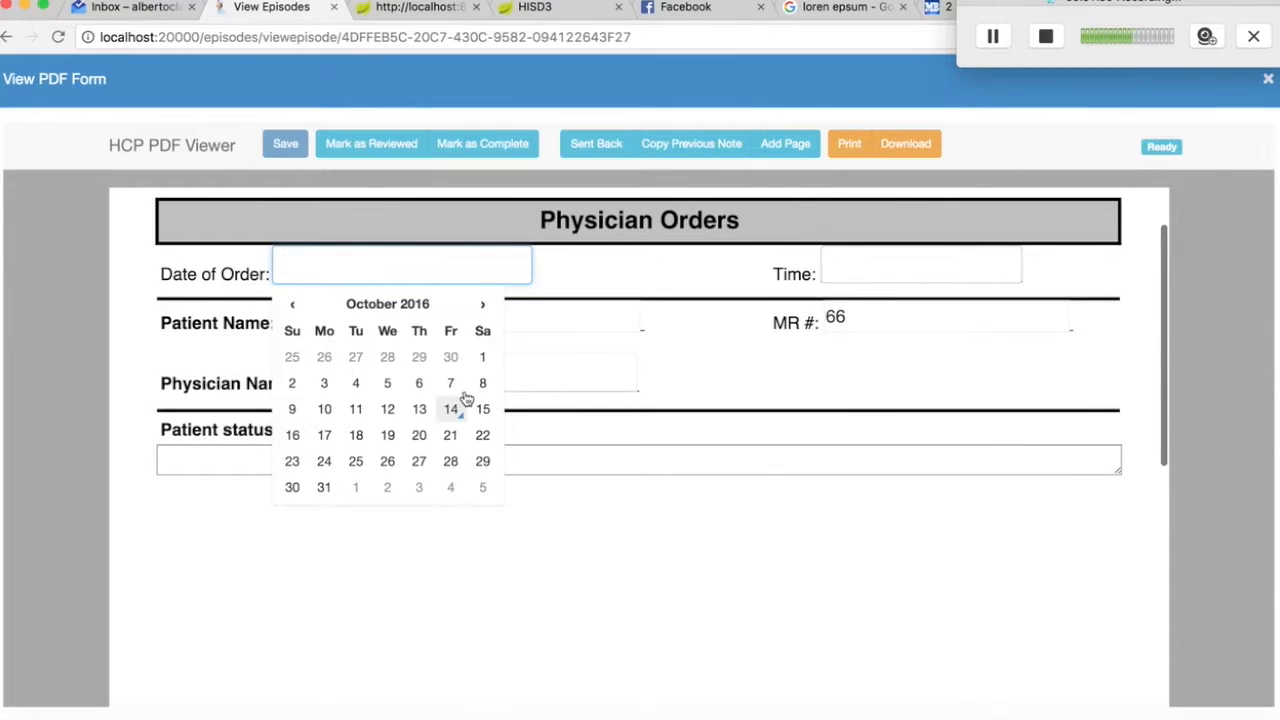
pyautogui.click(387, 383)
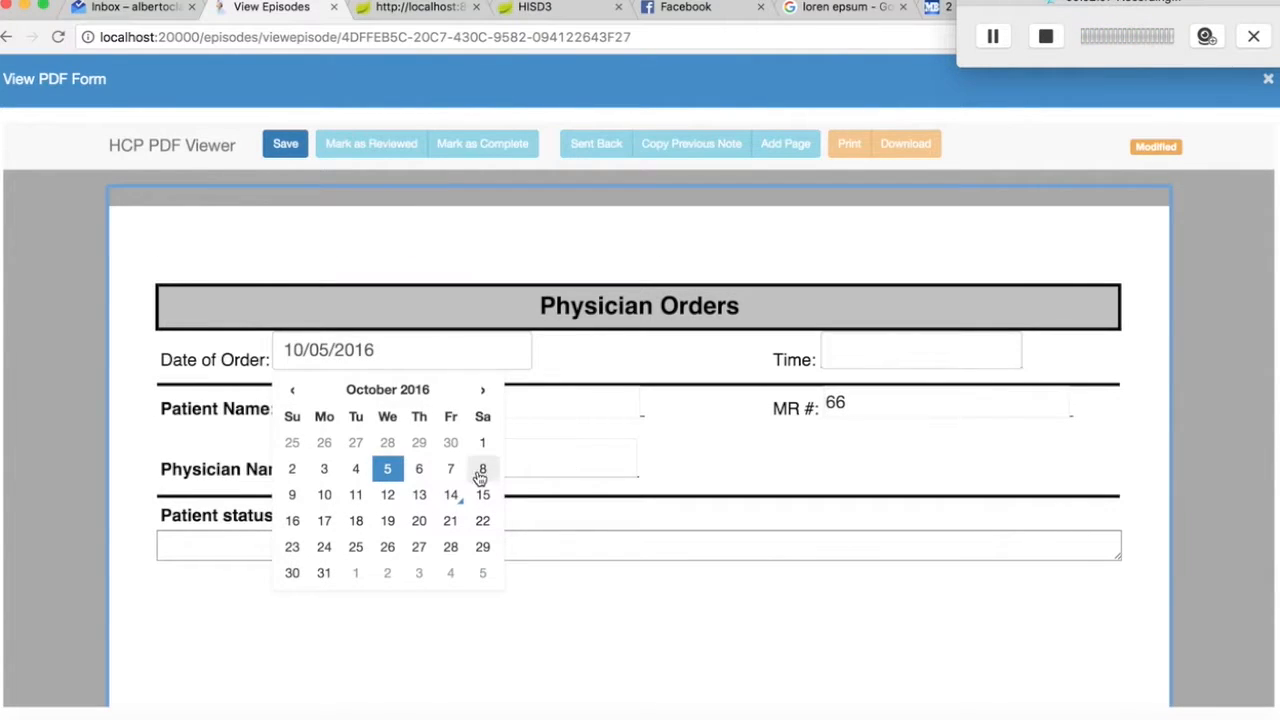
pyautogui.click(452, 494)
pyautogui.click(665, 456)
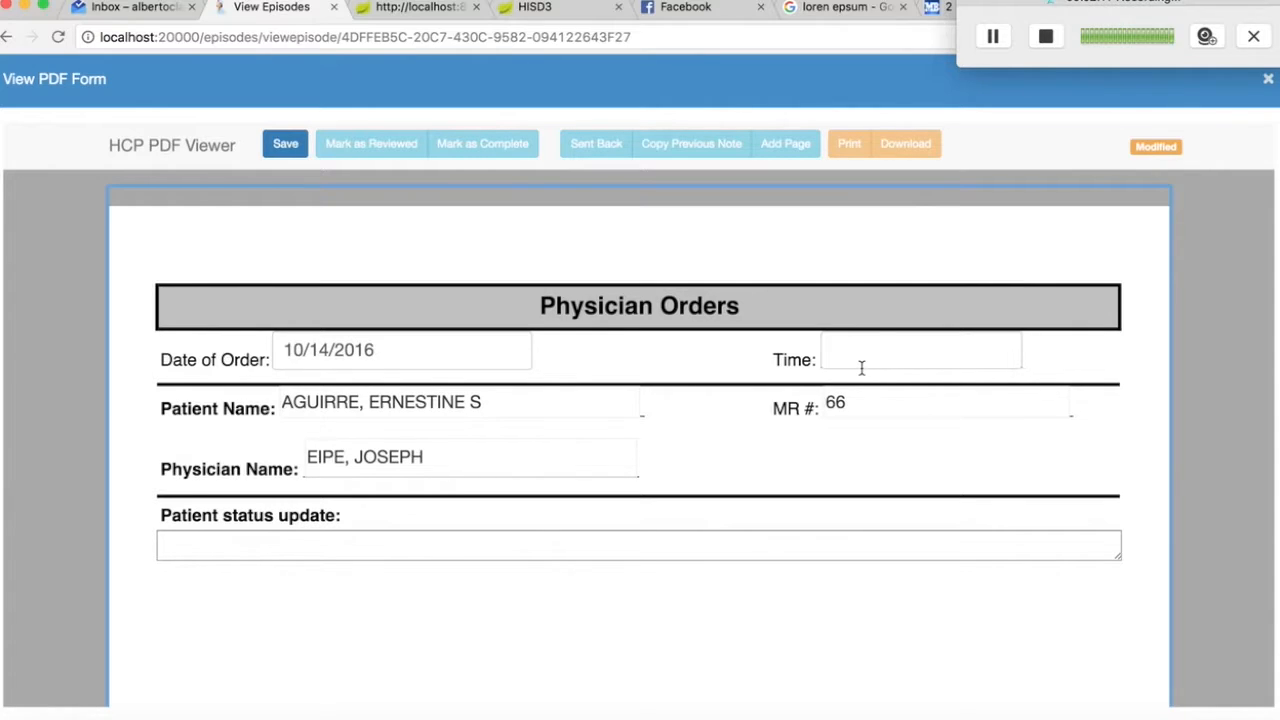
# Set the order's Time to 2:03 am
pyautogui.moveTo(500, 405); pyautogui.dragTo(305, 402)
pyautogui.moveTo(466, 459); pyautogui.dragTo(302, 458)
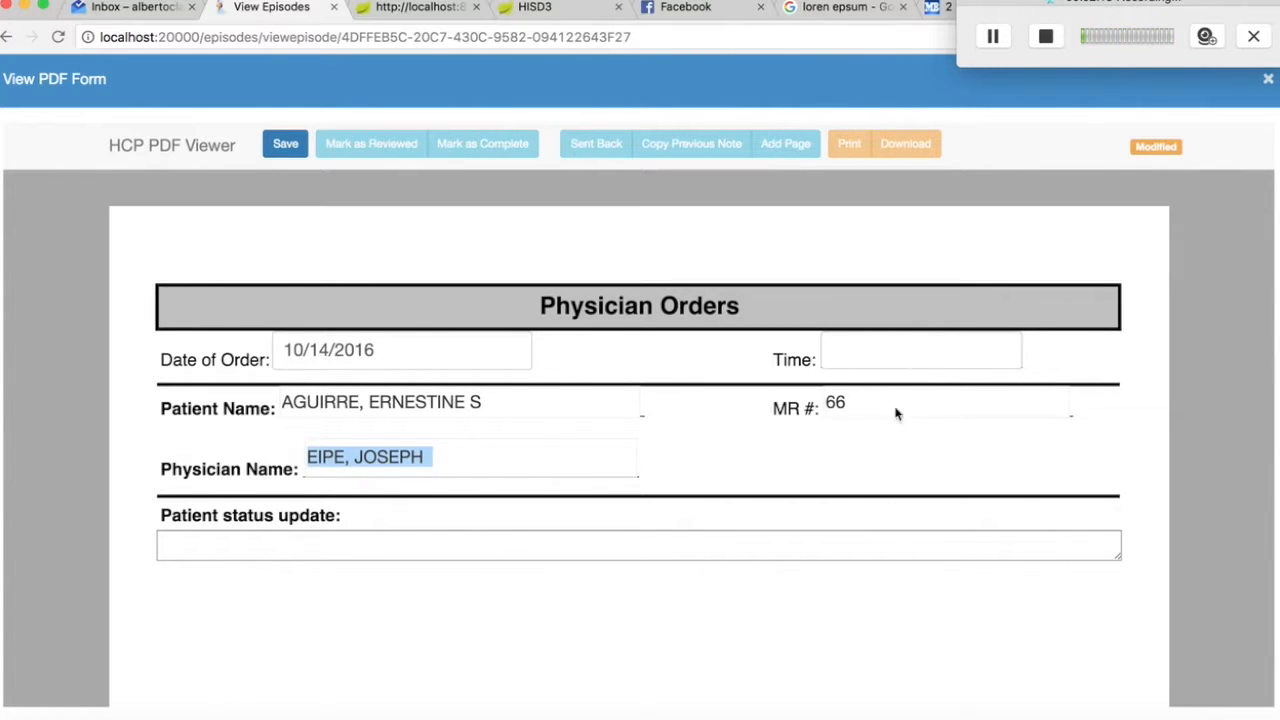
pyautogui.click(912, 362)
pyautogui.doubleClick(915, 394)
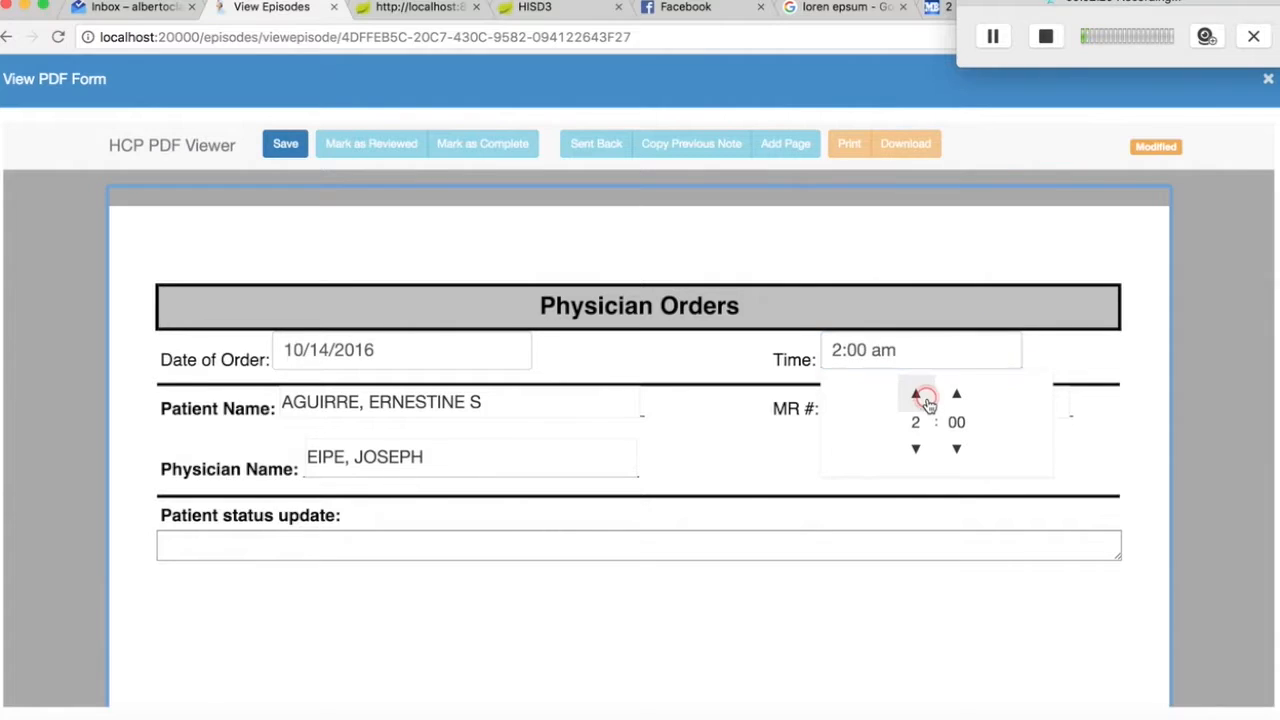
pyautogui.click(951, 395)
pyautogui.click(758, 526)
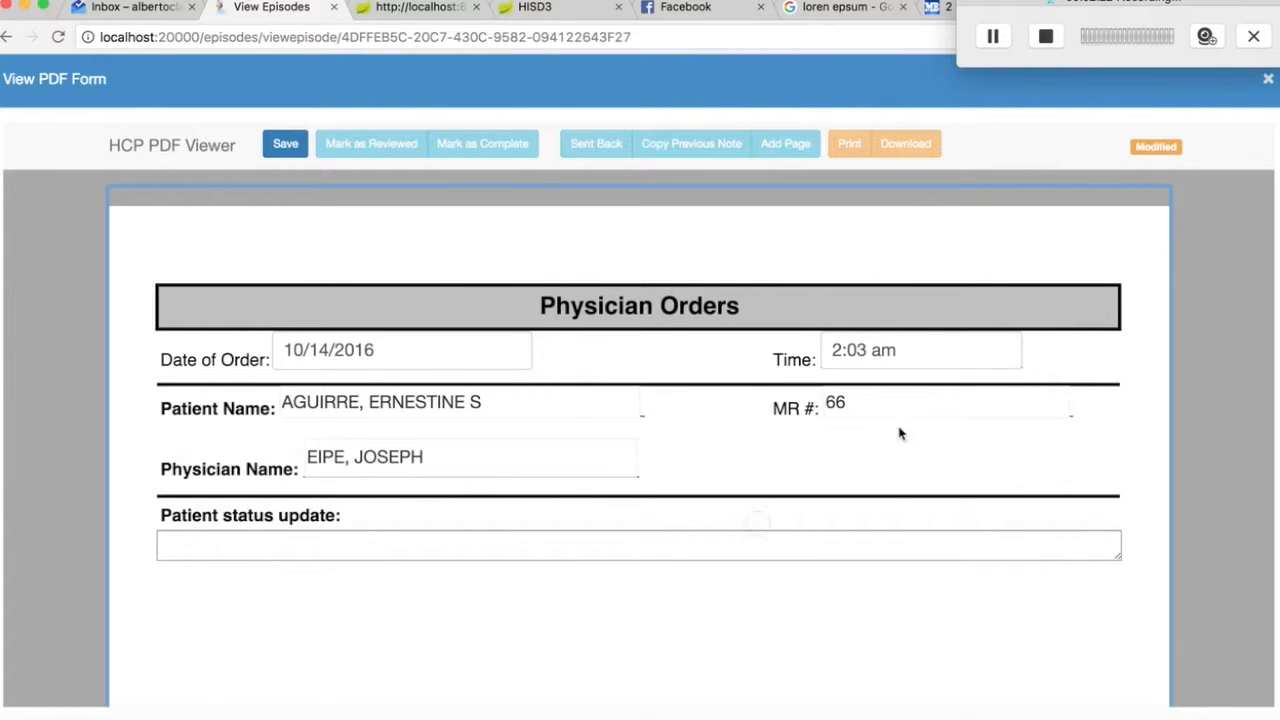
# Paste the copied status text into both the Patient status update and Order(s) fields
pyautogui.scroll(-1, 644, 539)
pyautogui.click(516, 475)
pyautogui.press('super+v')
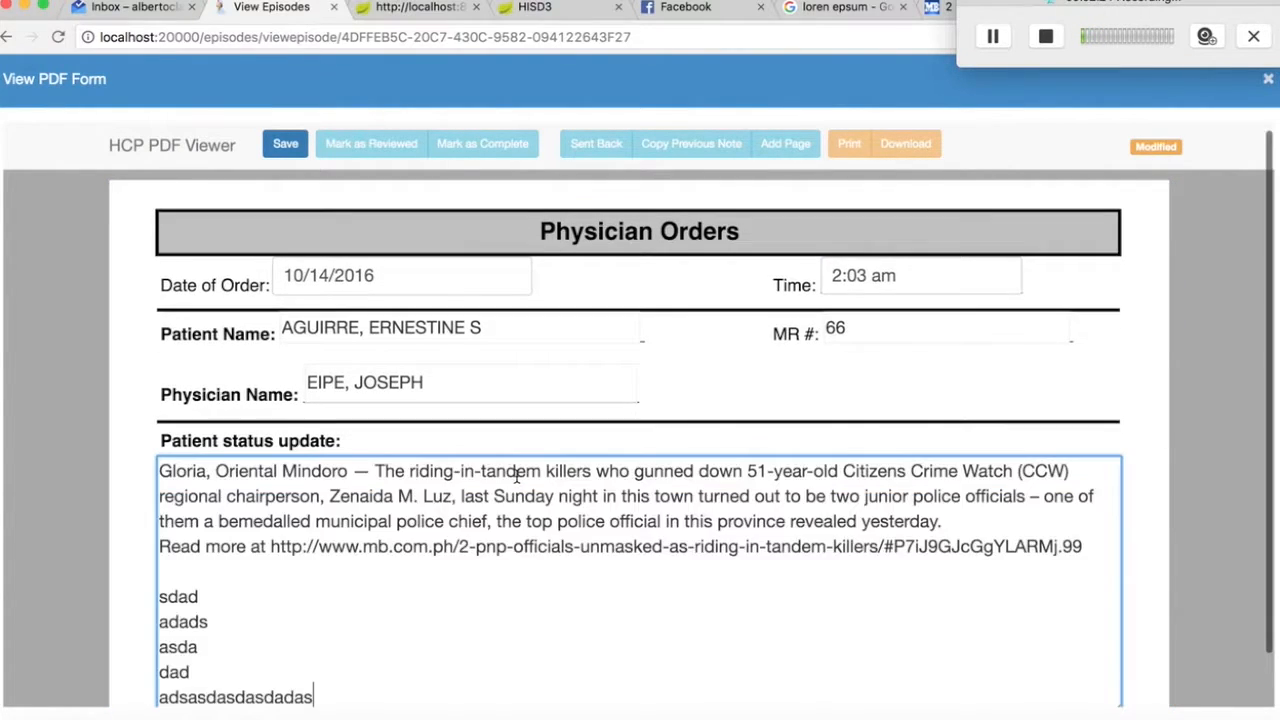
pyautogui.scroll(-10, 568, 503)
pyautogui.scroll(3, 420, 440)
pyautogui.click(423, 303)
pyautogui.press('super+v')
pyautogui.scroll(8, 634, 466)
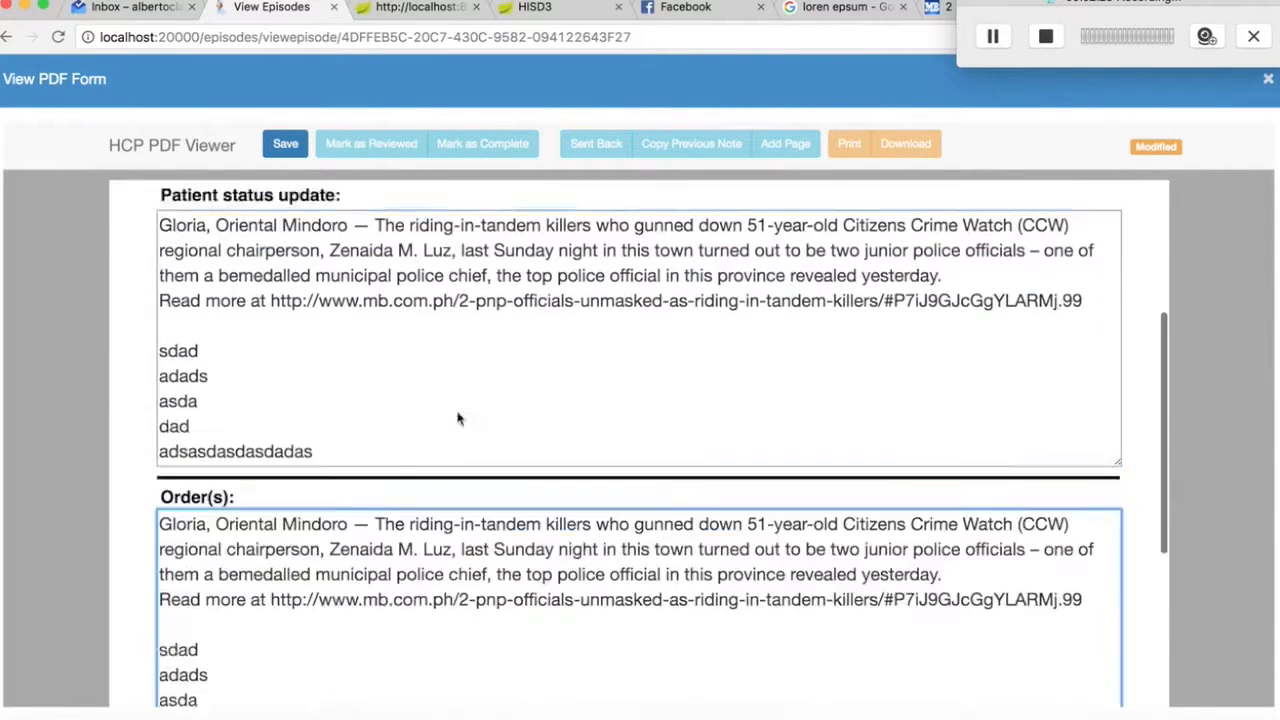
# Save the Physician Orders form and review the saved entries
pyautogui.click(287, 146)
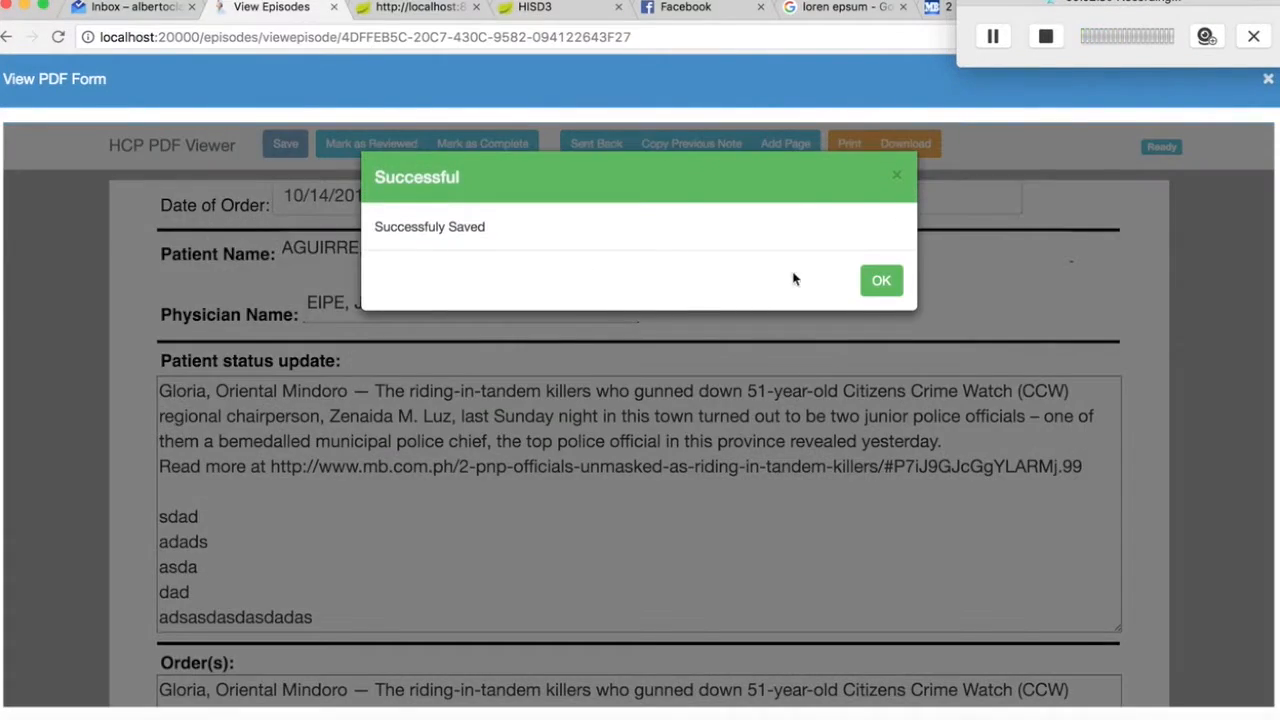
pyautogui.click(877, 277)
pyautogui.scroll(-6, 651, 366)
pyautogui.scroll(8, 651, 443)
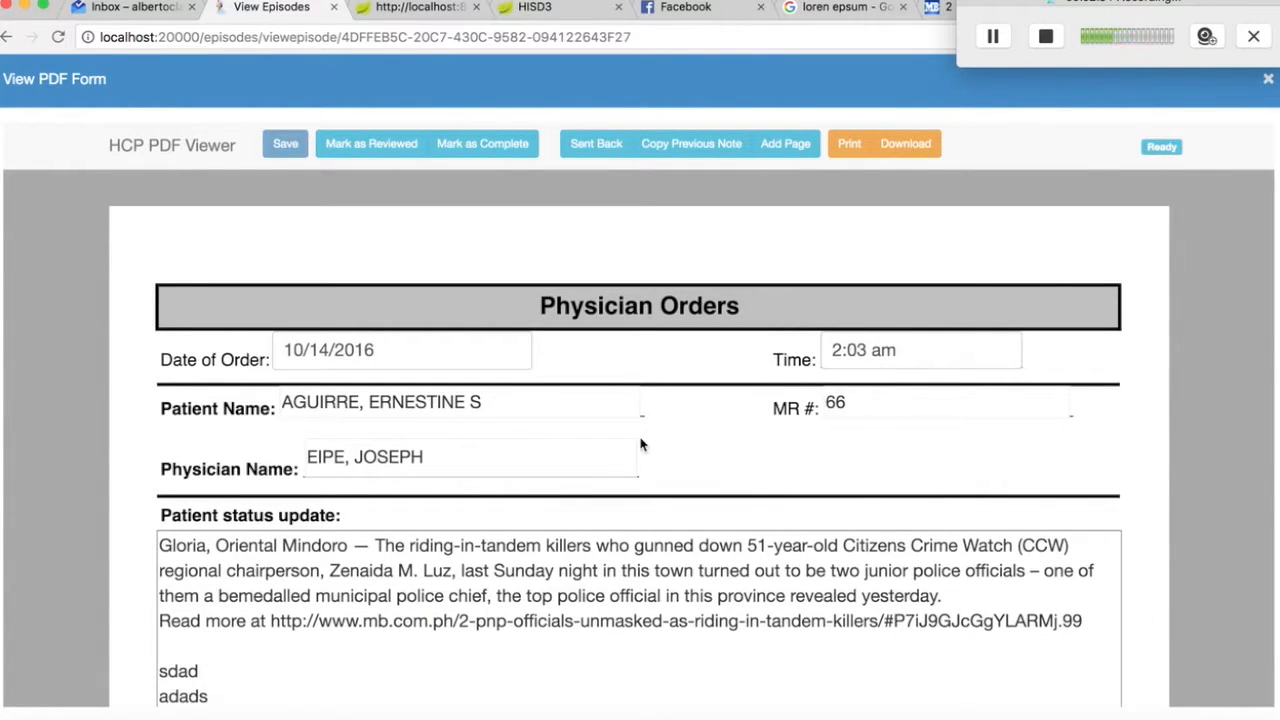
# Start adding a page to the saved form, cancel it, and select the page number in the form's footer
pyautogui.click(792, 146)
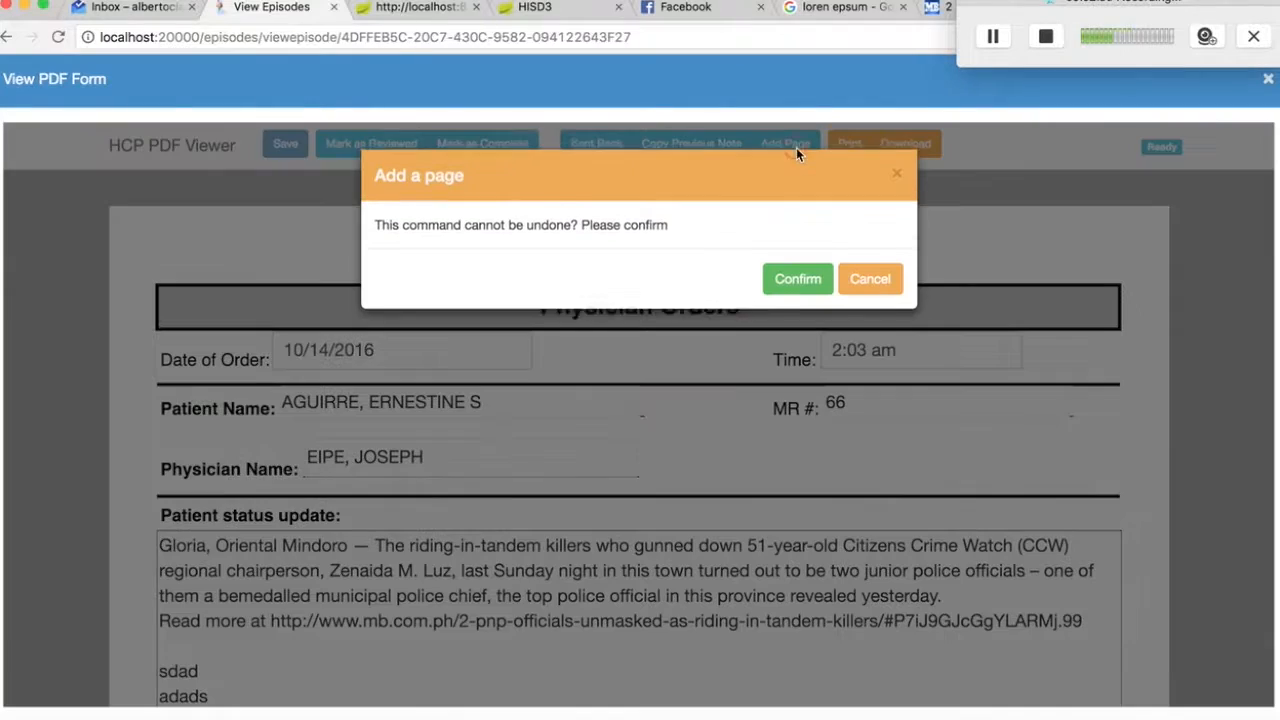
pyautogui.click(865, 278)
pyautogui.scroll(-8, 623, 400)
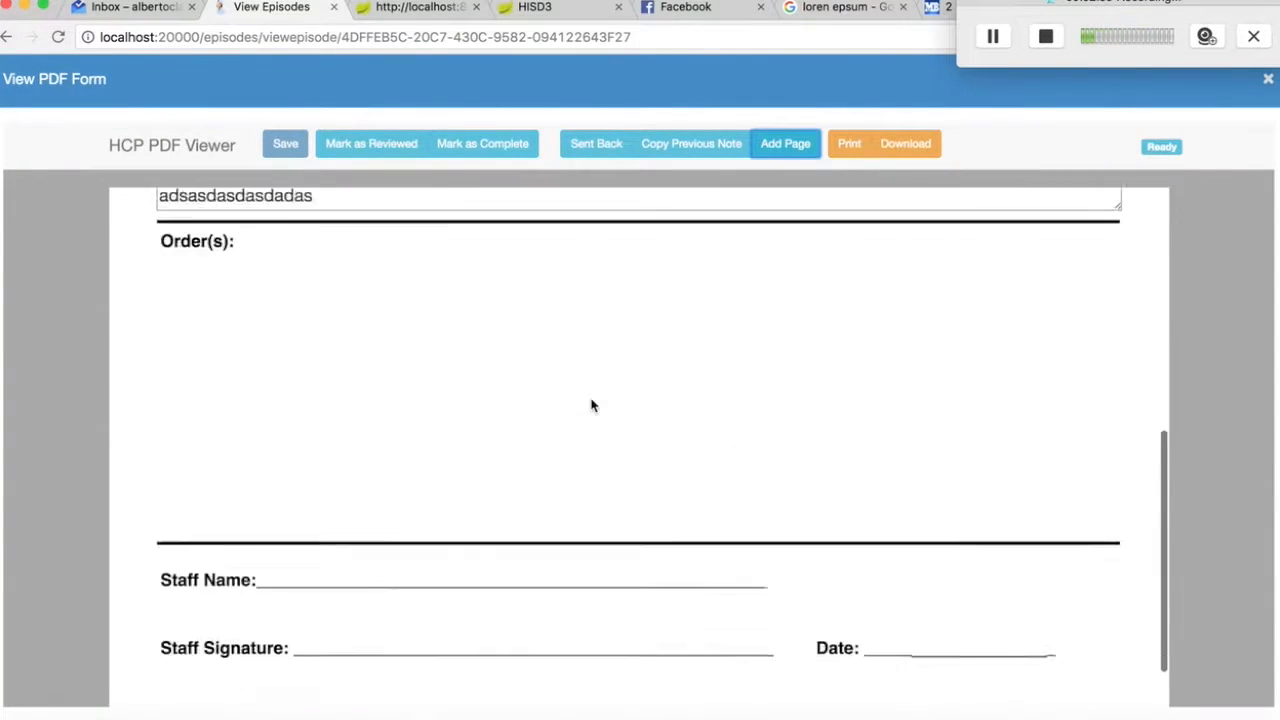
pyautogui.click(1032, 618)
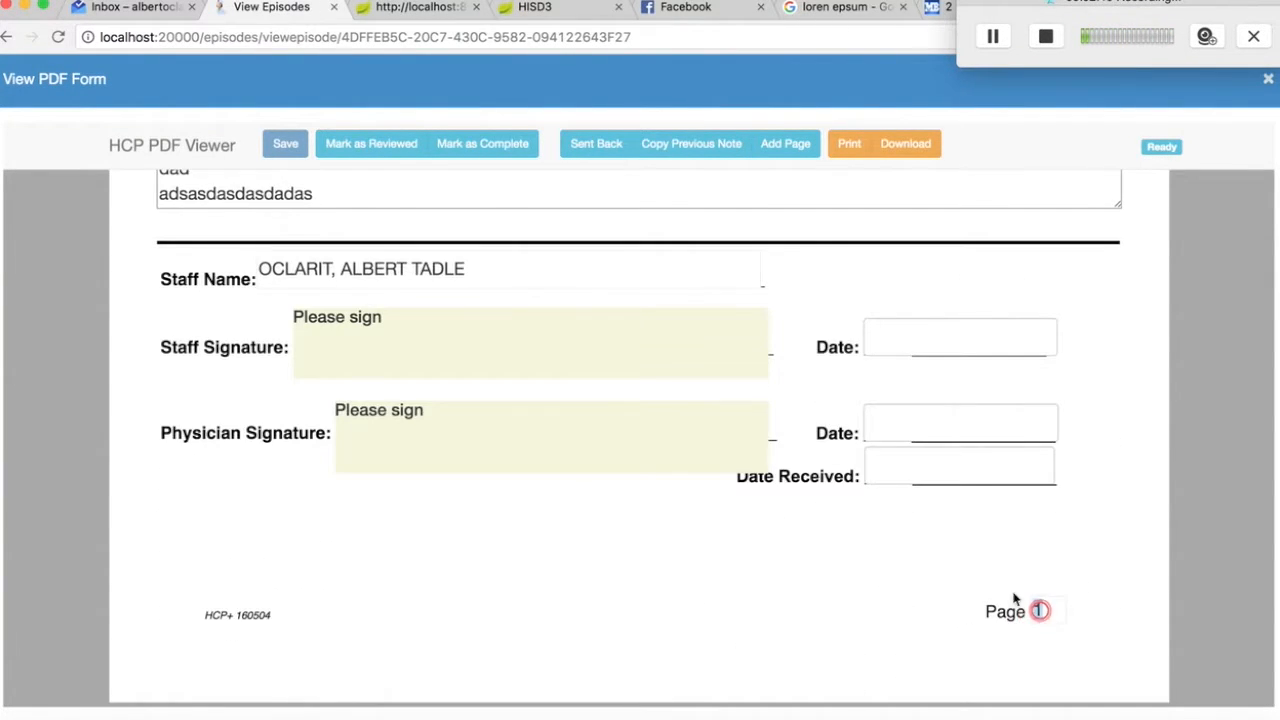
# Add a second page to the saved Physician Orders form and confirm the addition
pyautogui.scroll(10, 634, 414)
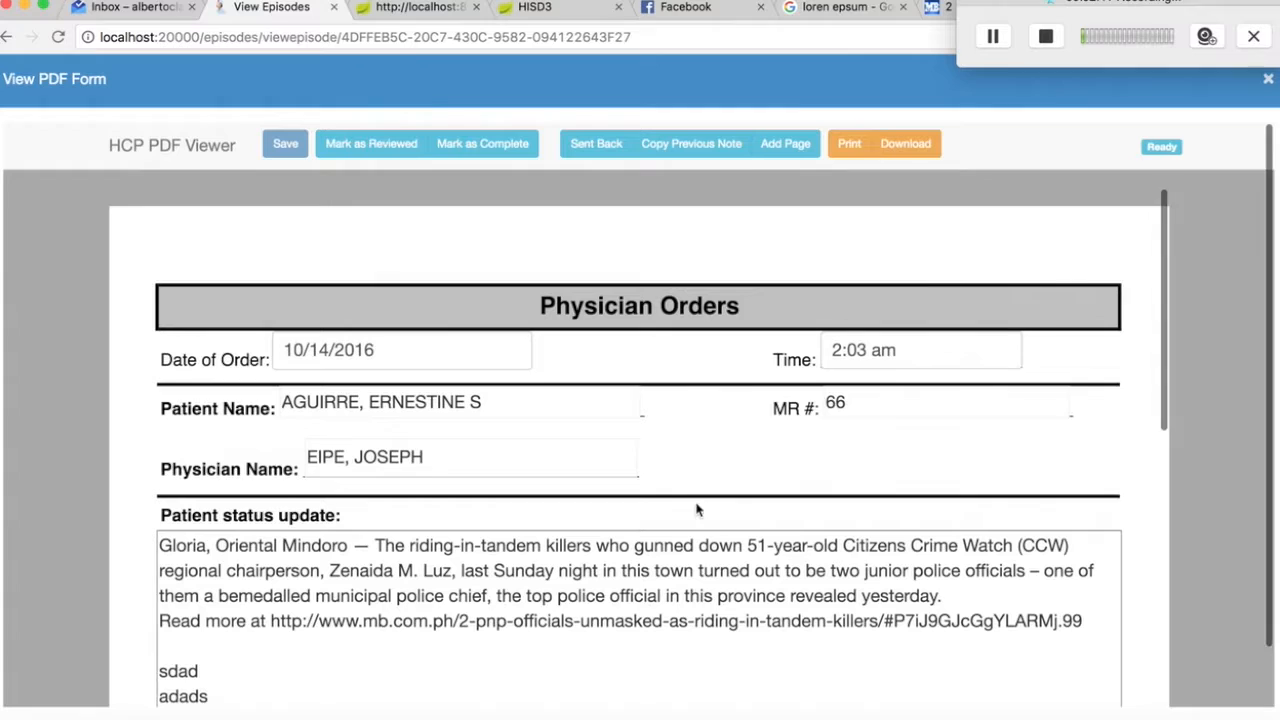
pyautogui.click(772, 143)
pyautogui.click(798, 282)
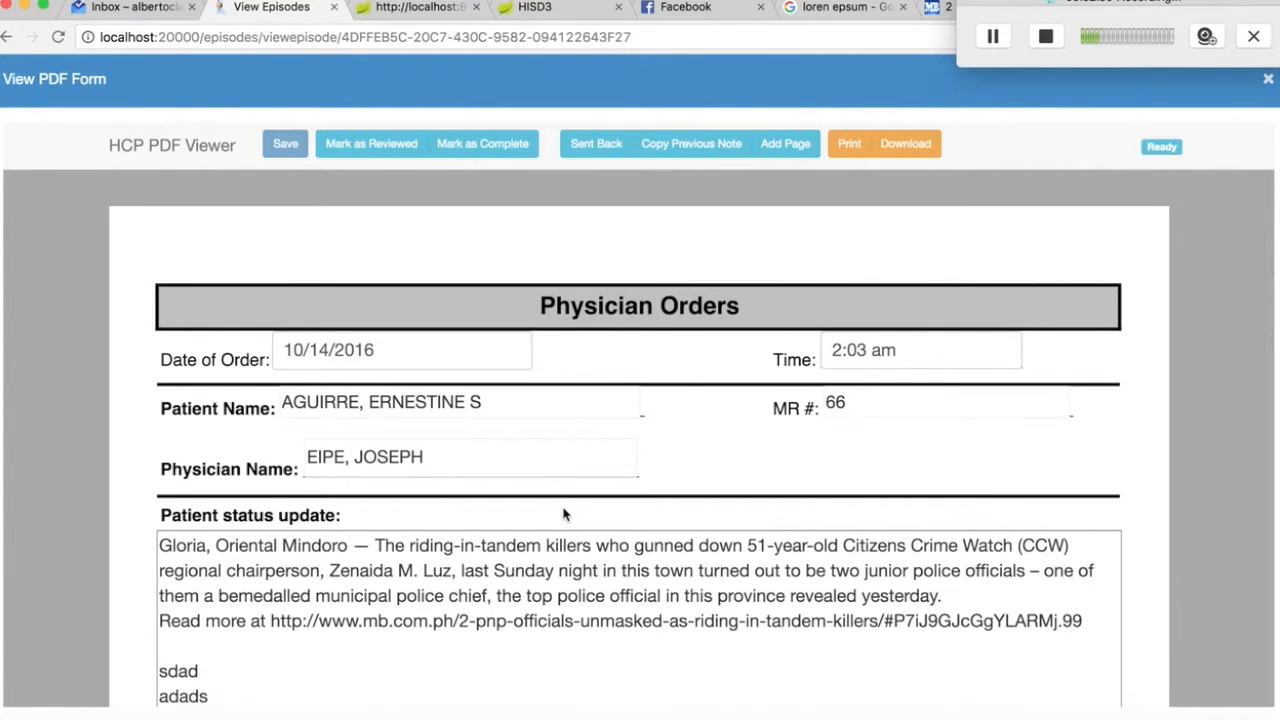
# Examine the blank fields and footer of the newly added page beneath the first page
pyautogui.scroll(-10, 563, 514)
pyautogui.scroll(-10, 563, 514)
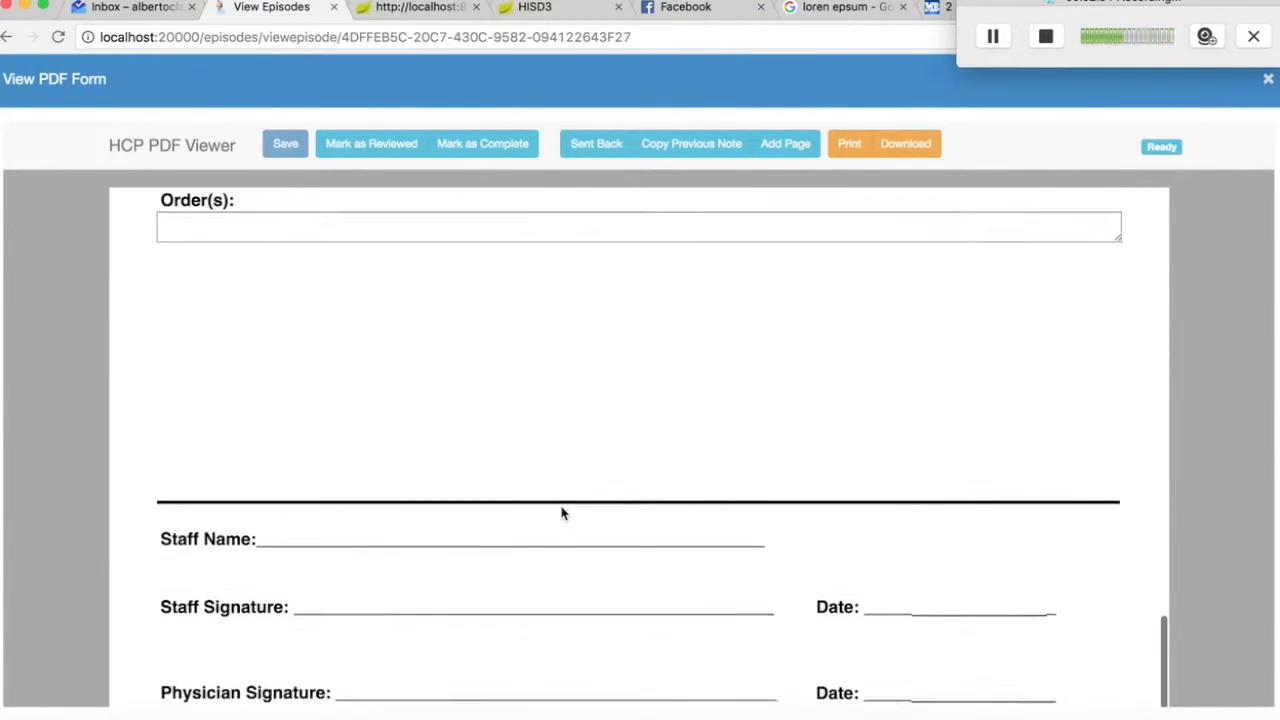
pyautogui.scroll(-4, 563, 514)
pyautogui.scroll(6, 563, 514)
pyautogui.scroll(10, 563, 514)
pyautogui.scroll(-3, 563, 514)
pyautogui.scroll(-20, 563, 514)
pyautogui.scroll(-10, 563, 514)
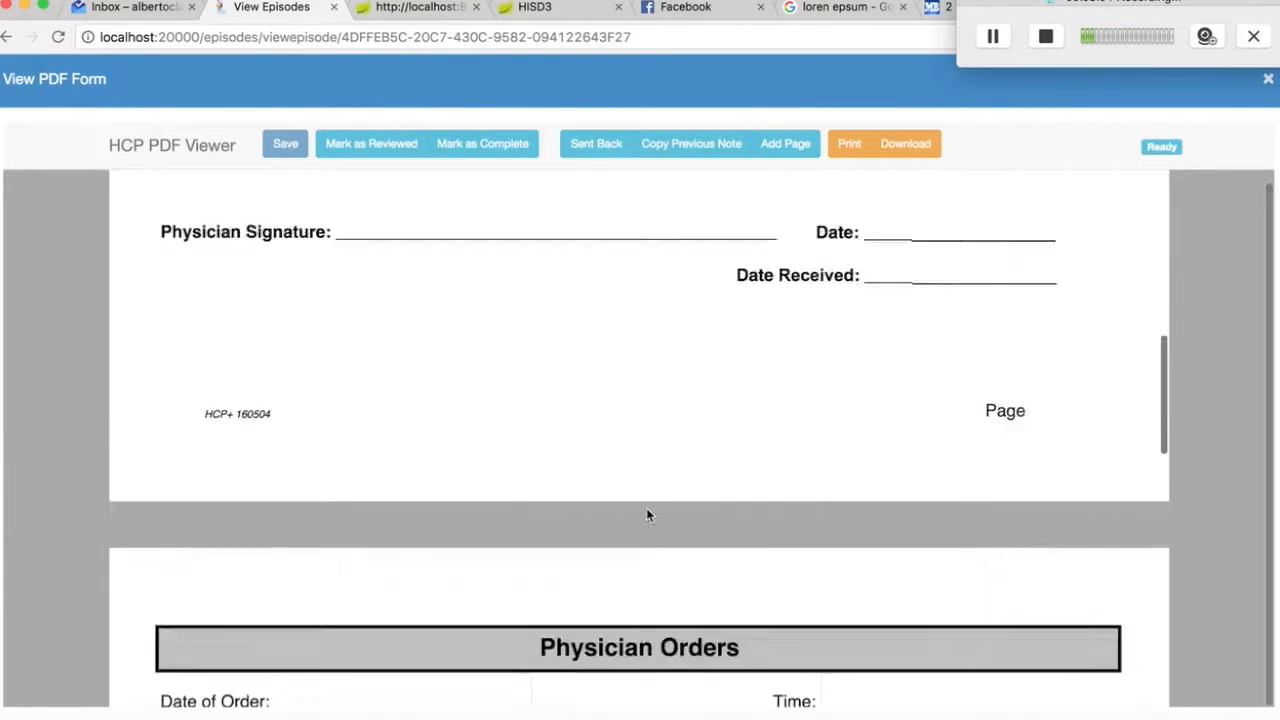
pyautogui.scroll(-6, 646, 515)
# Check whether the Time and signature Date fields on the second page accept input
pyautogui.click(886, 345)
pyautogui.click(566, 363)
pyautogui.scroll(-10, 880, 395)
pyautogui.scroll(-8, 851, 388)
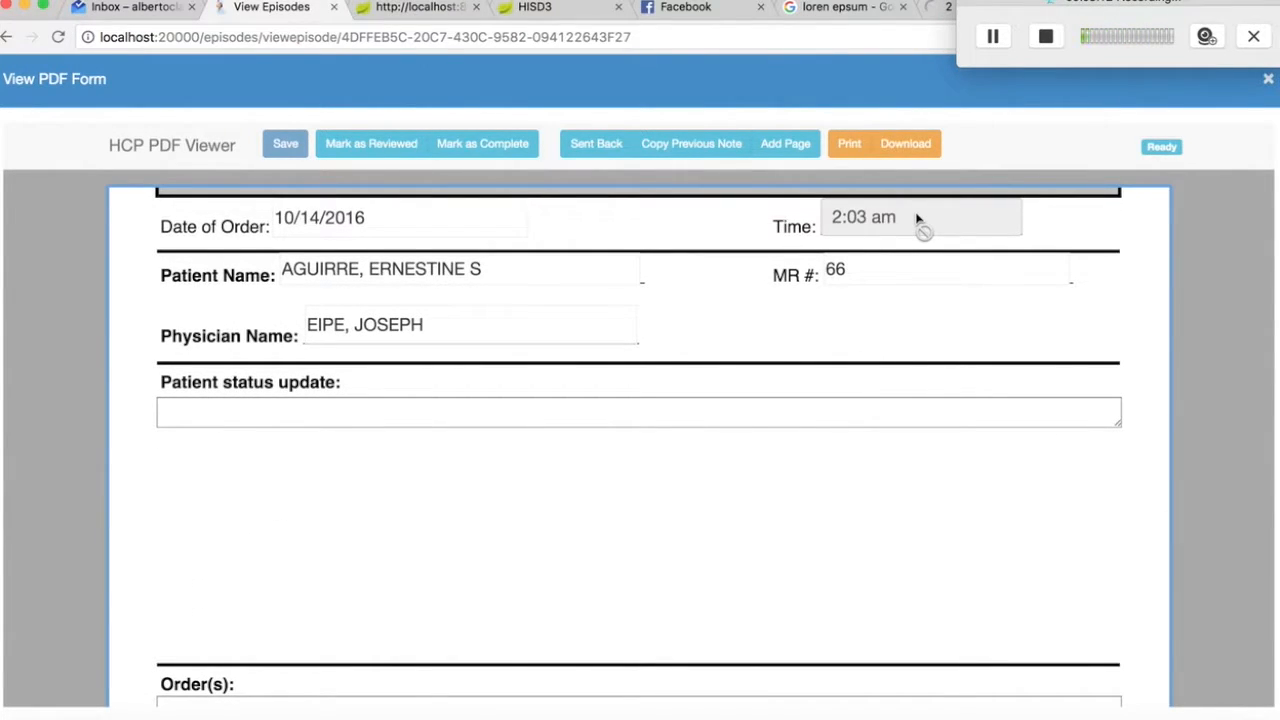
pyautogui.scroll(8, 822, 350)
pyautogui.click(976, 365)
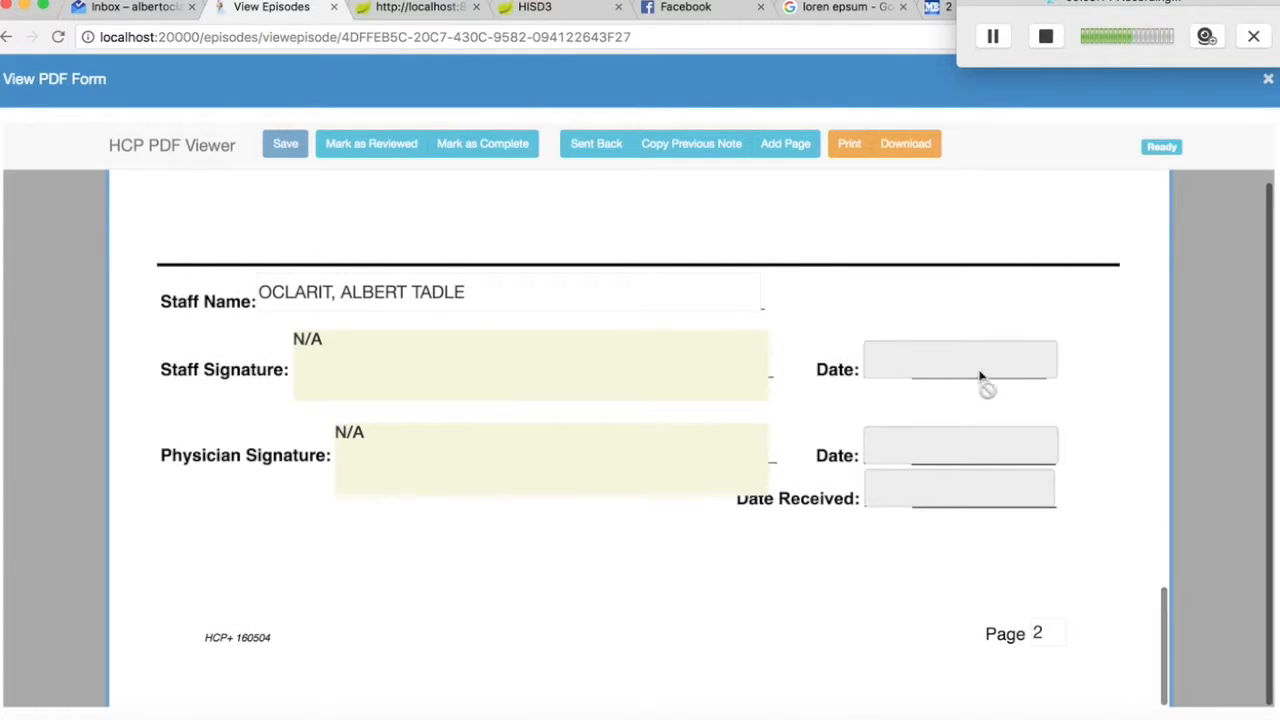
# Compare the first page's entries and signature fields with those on the second page
pyautogui.scroll(20, 1020, 354)
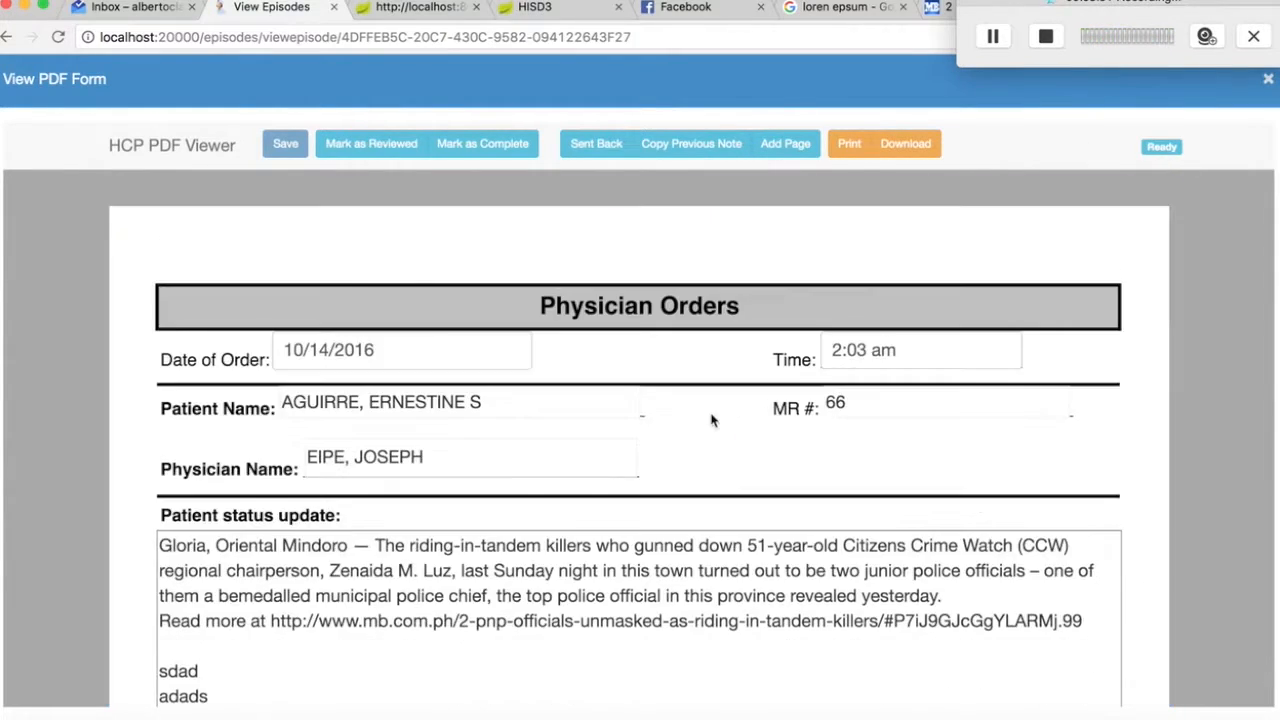
pyautogui.scroll(-15, 712, 420)
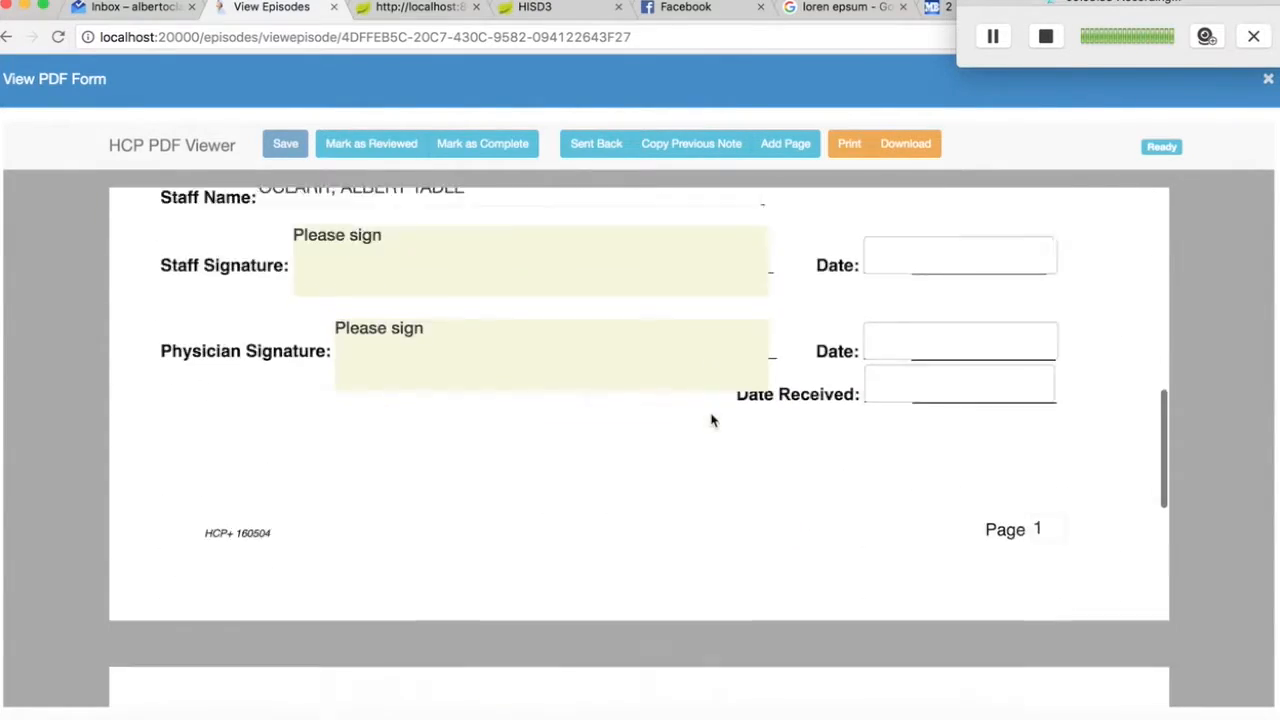
pyautogui.scroll(-3, 712, 420)
pyautogui.scroll(15, 712, 420)
pyautogui.scroll(-2, 712, 420)
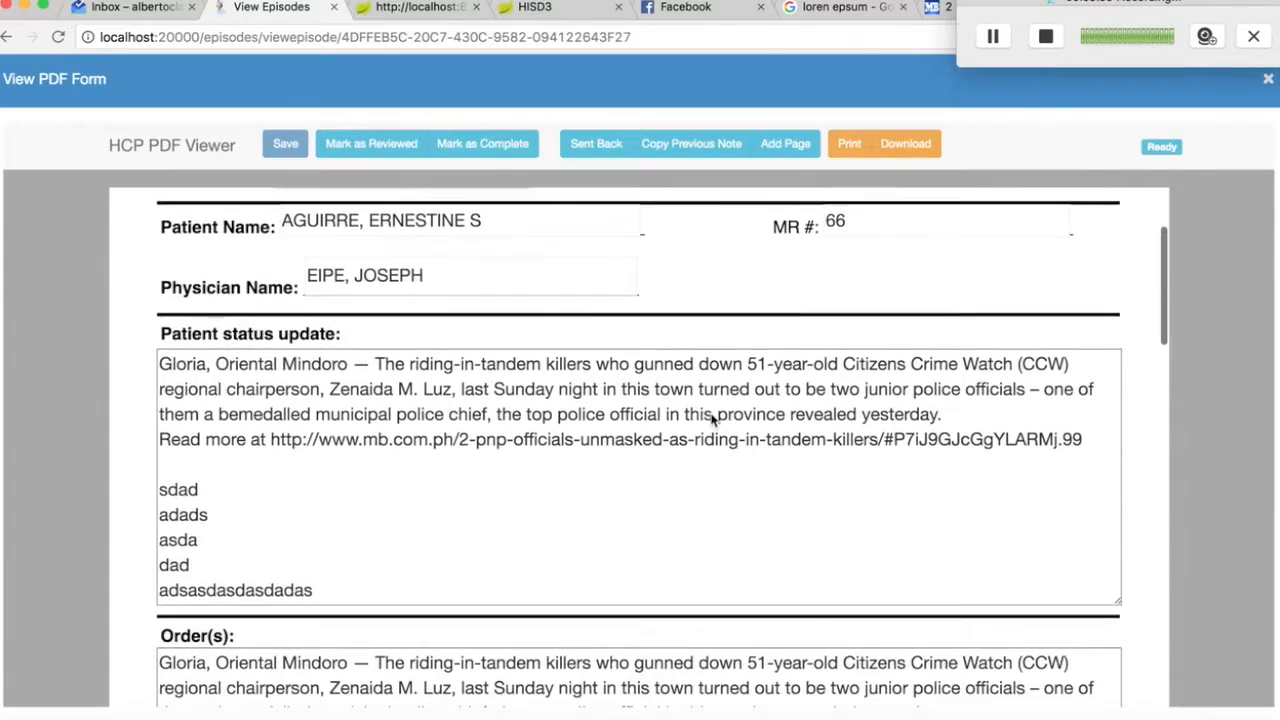
pyautogui.click(666, 428)
pyautogui.scroll(-3, 640, 450)
pyautogui.click(524, 376)
pyautogui.scroll(-2, 746, 463)
pyautogui.scroll(10, 748, 468)
pyautogui.scroll(-4, 748, 466)
# Fill the second page's Patient status update with the lines dasdasd, asdad, asdasdasdas, asdsadasd, asdasdada, dasdasda, dasdasd, asdasdasd, asdadadsadsadasdadadsadad, adadasd
pyautogui.click(431, 300)
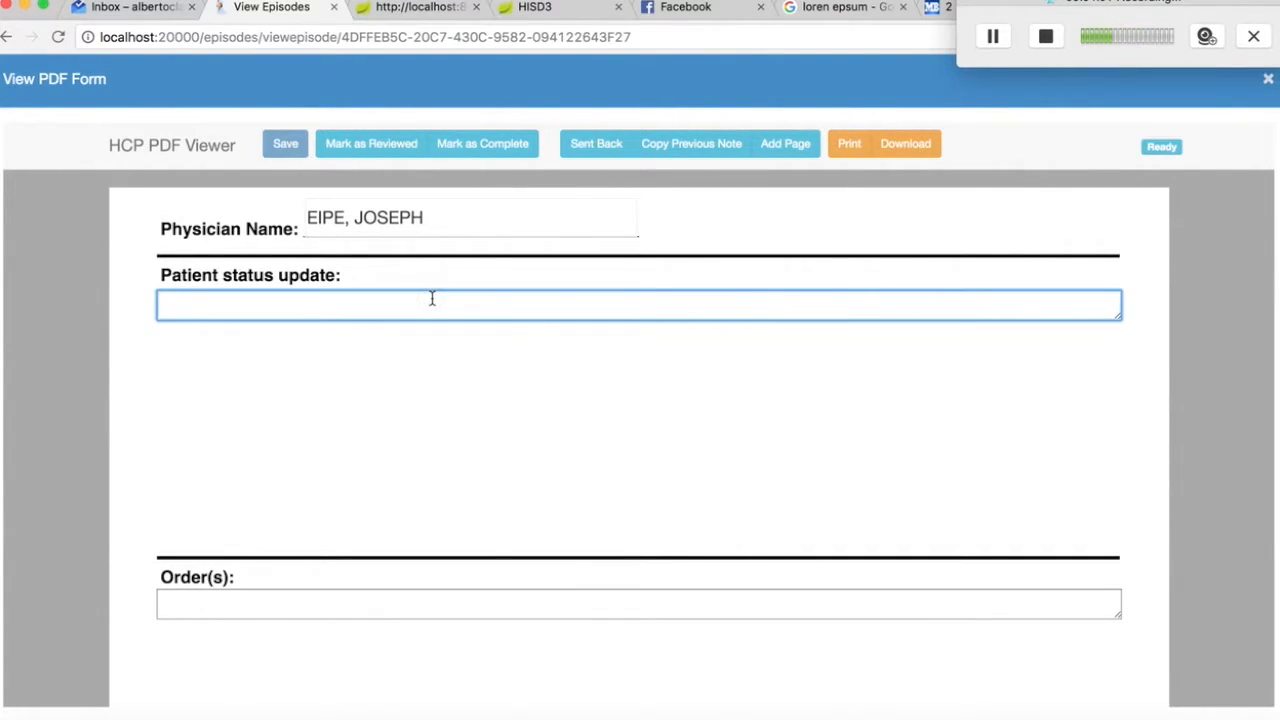
pyautogui.write('dasdasd')
pyautogui.press('Return')
pyautogui.write('asdad')
pyautogui.press('Return')
pyautogui.write('asdasdasdas')
pyautogui.press('Return')
pyautogui.write('asdsadasd')
pyautogui.press('Return')
pyautogui.write('asdada')
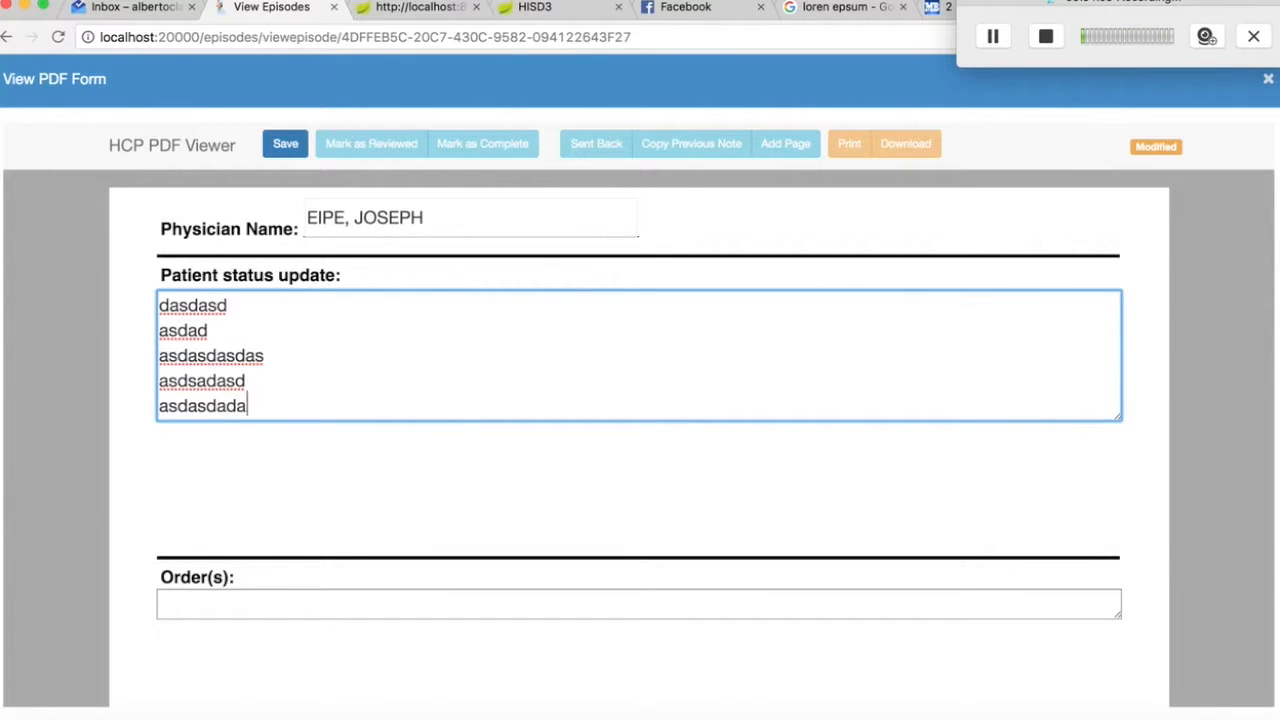
pyautogui.press('Return')
pyautogui.write('dasdasda')
pyautogui.press('Return')
pyautogui.write('dasdasd')
pyautogui.press('Return')
pyautogui.write('asdasdasd')
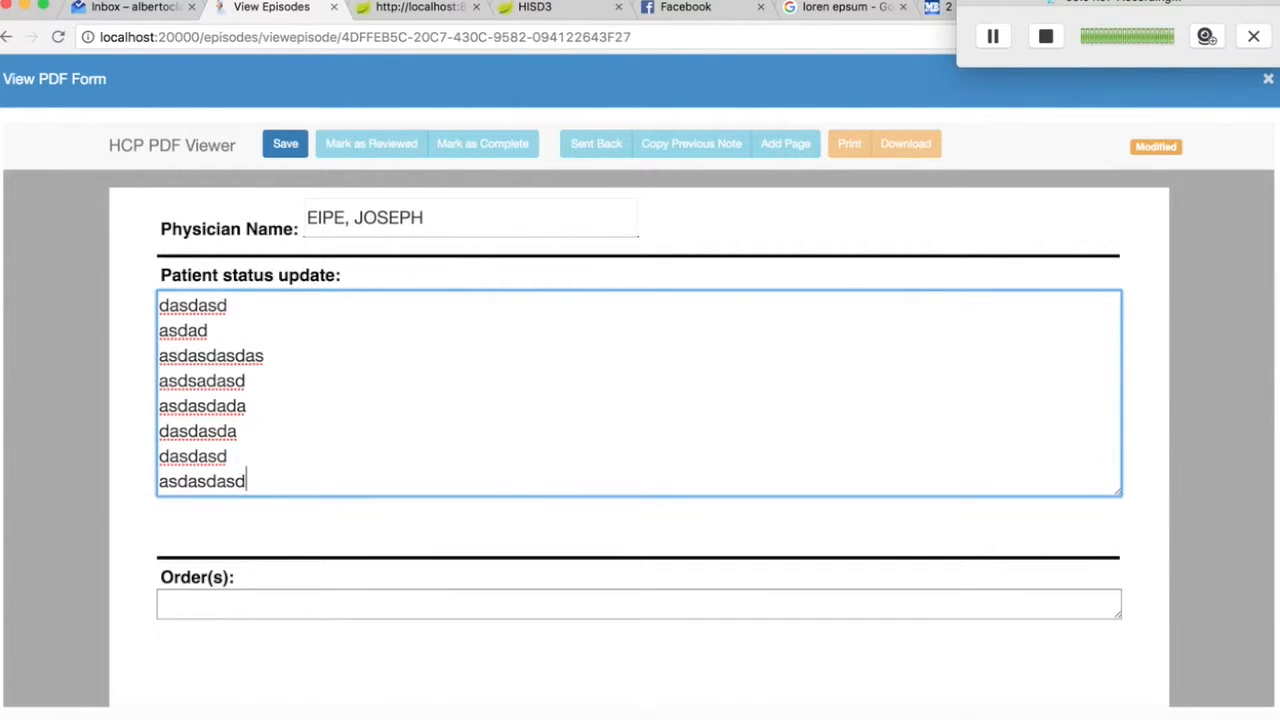
pyautogui.press('Return')
pyautogui.press('Return')
pyautogui.write('adsa')
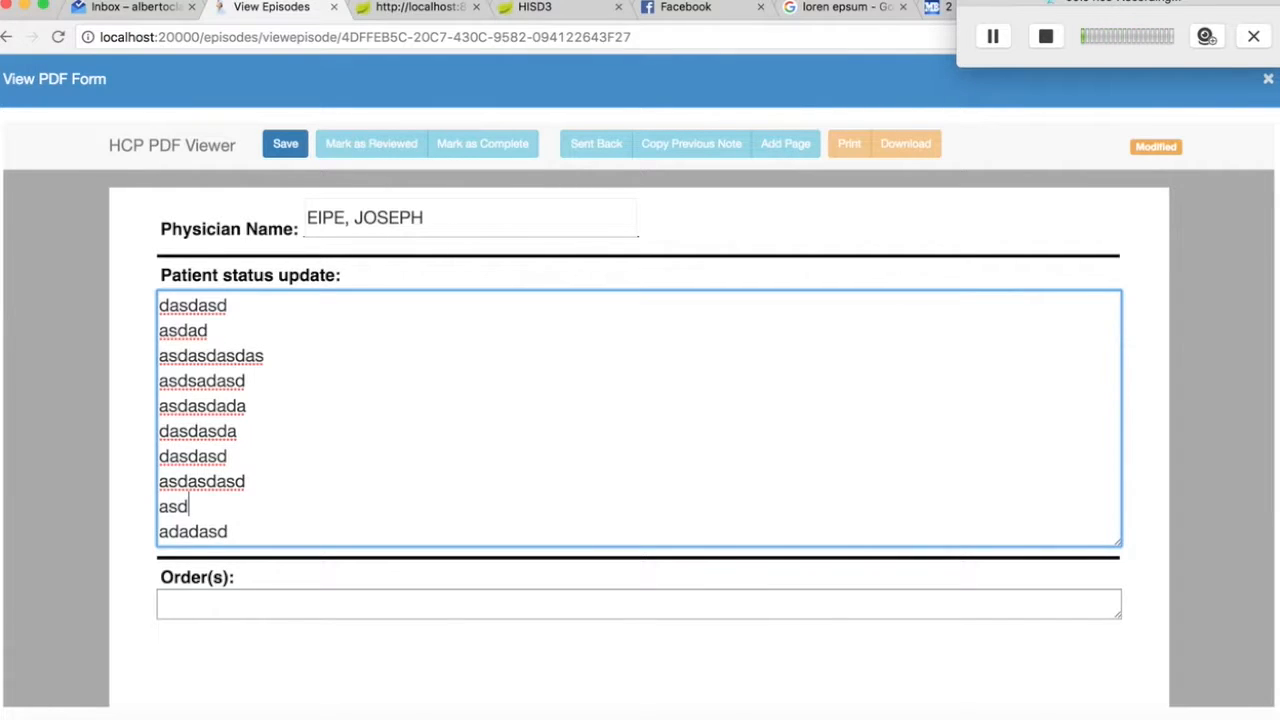
pyautogui.write('dsadasdadadsadad')
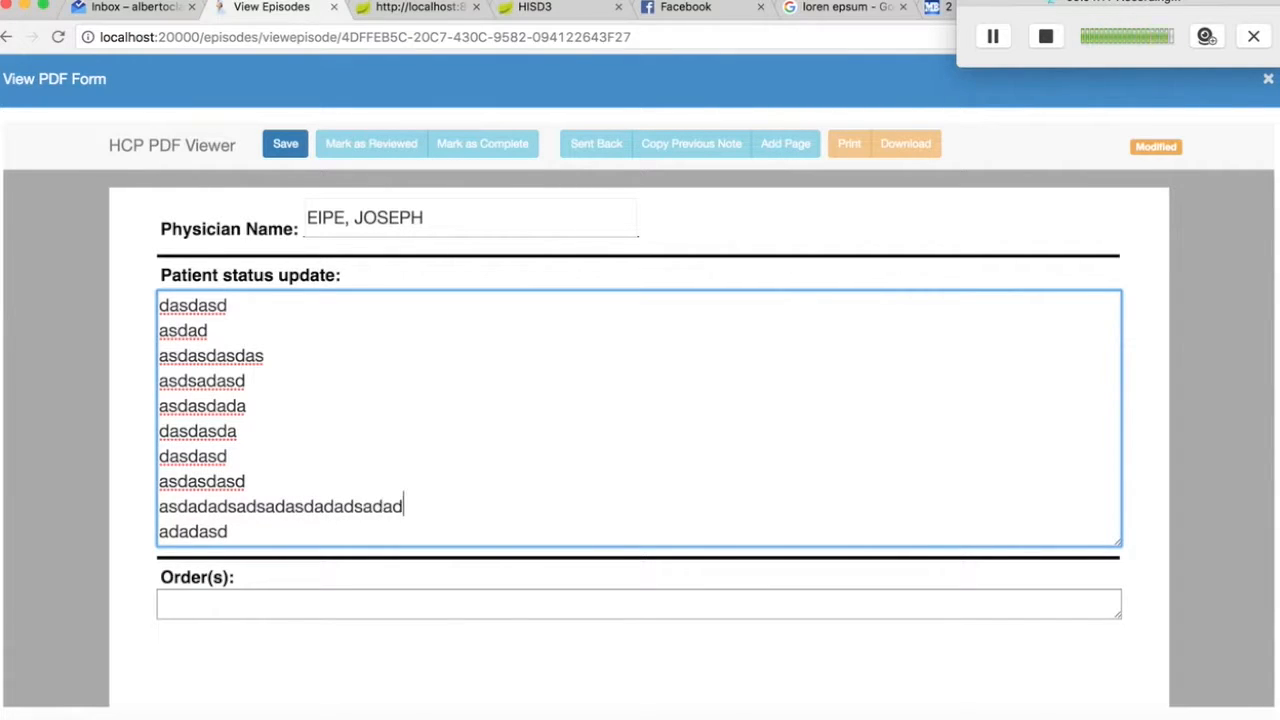
# Fill the second page's Order(s) field with the lines adsads, asda, da, sd, asdadads, ads, ads, asd, ads, adsadsa, dasdadsasdad
pyautogui.click(462, 604)
pyautogui.write('adsads asda da sd asd')
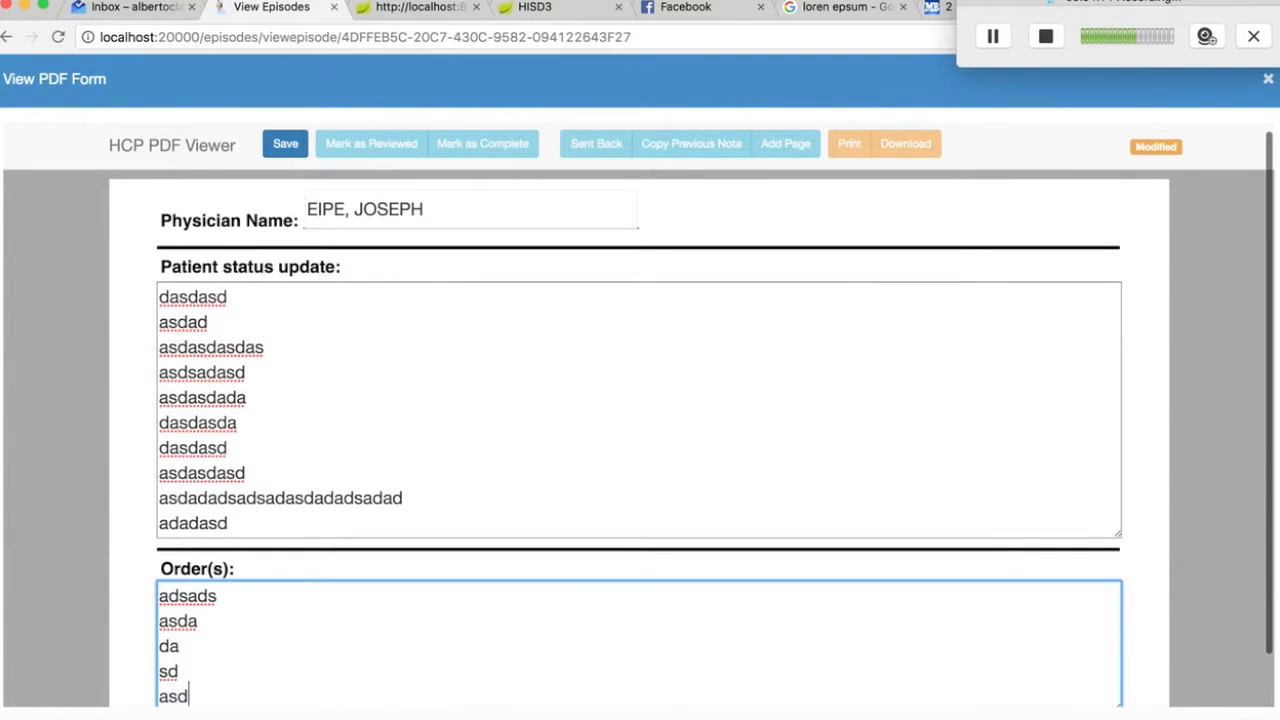
pyautogui.scroll(-5, 640, 440)
pyautogui.write('adads')
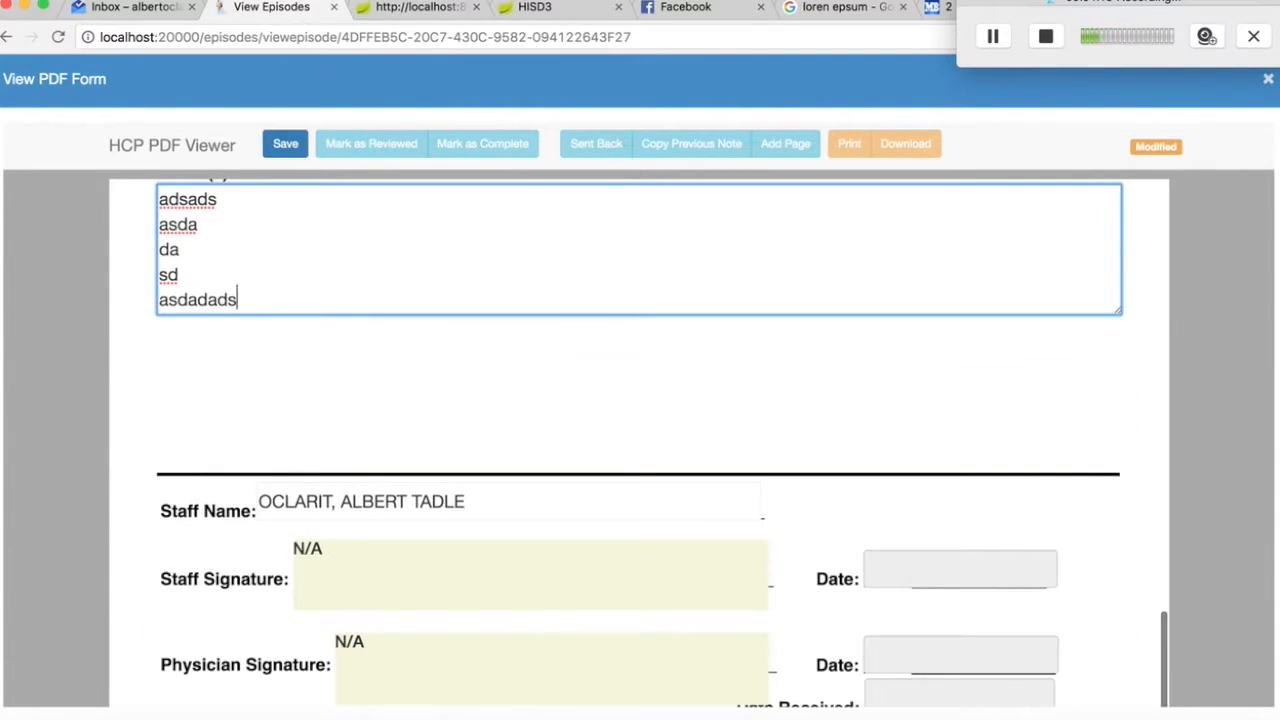
pyautogui.write(' a')
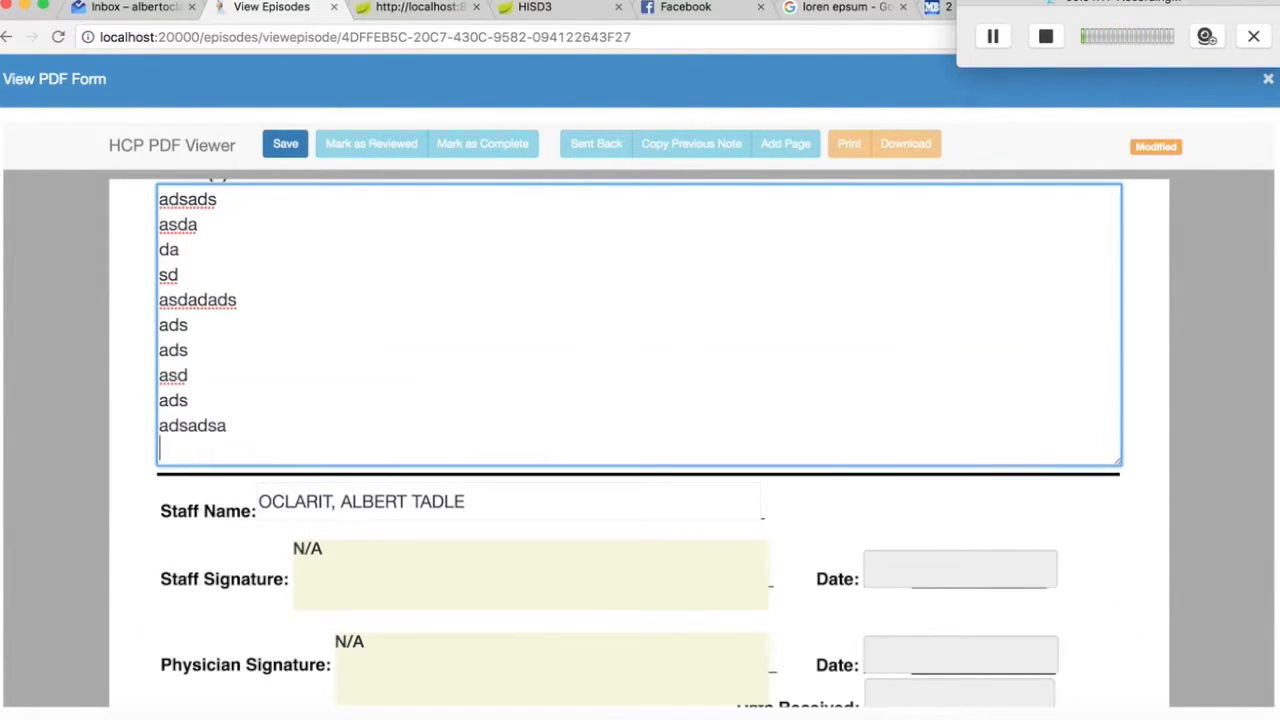
pyautogui.write('ds ads asd ads adsadsa dasdadsasdad')
pyautogui.scroll(-3, 672, 620)
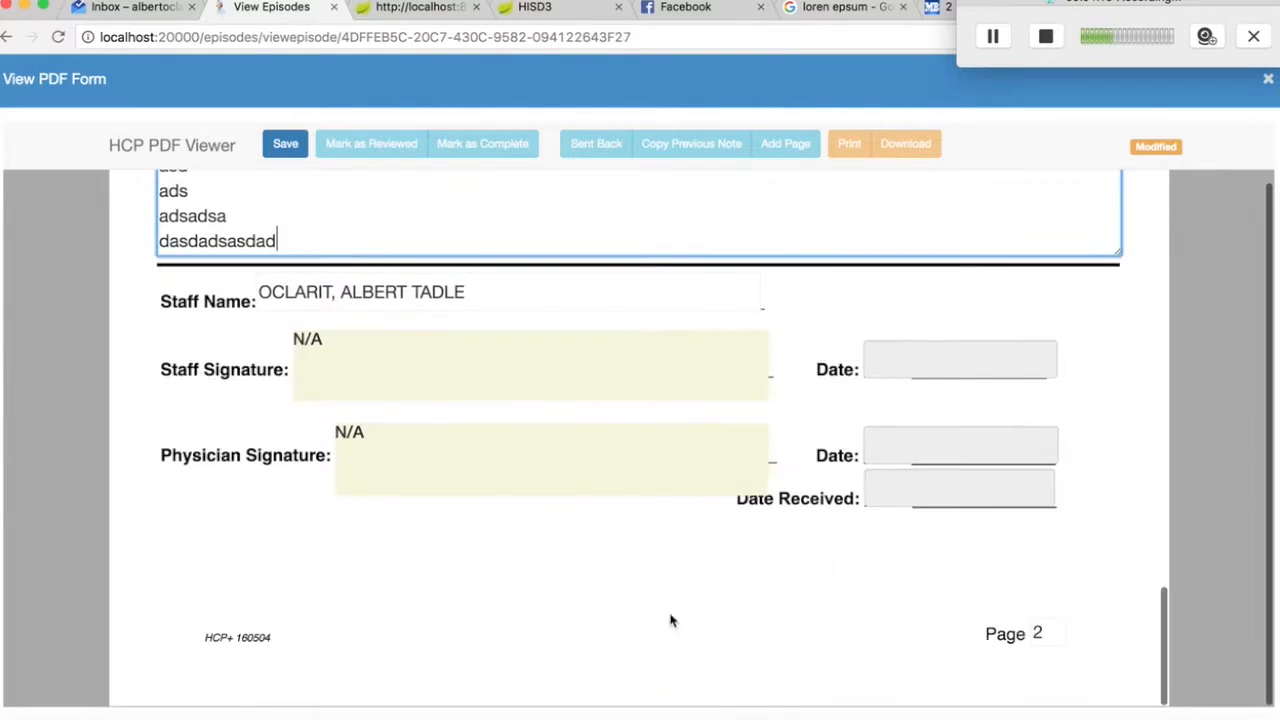
# Save the two-page Physician Orders form and dismiss the confirmation
pyautogui.scroll(10, 918, 616)
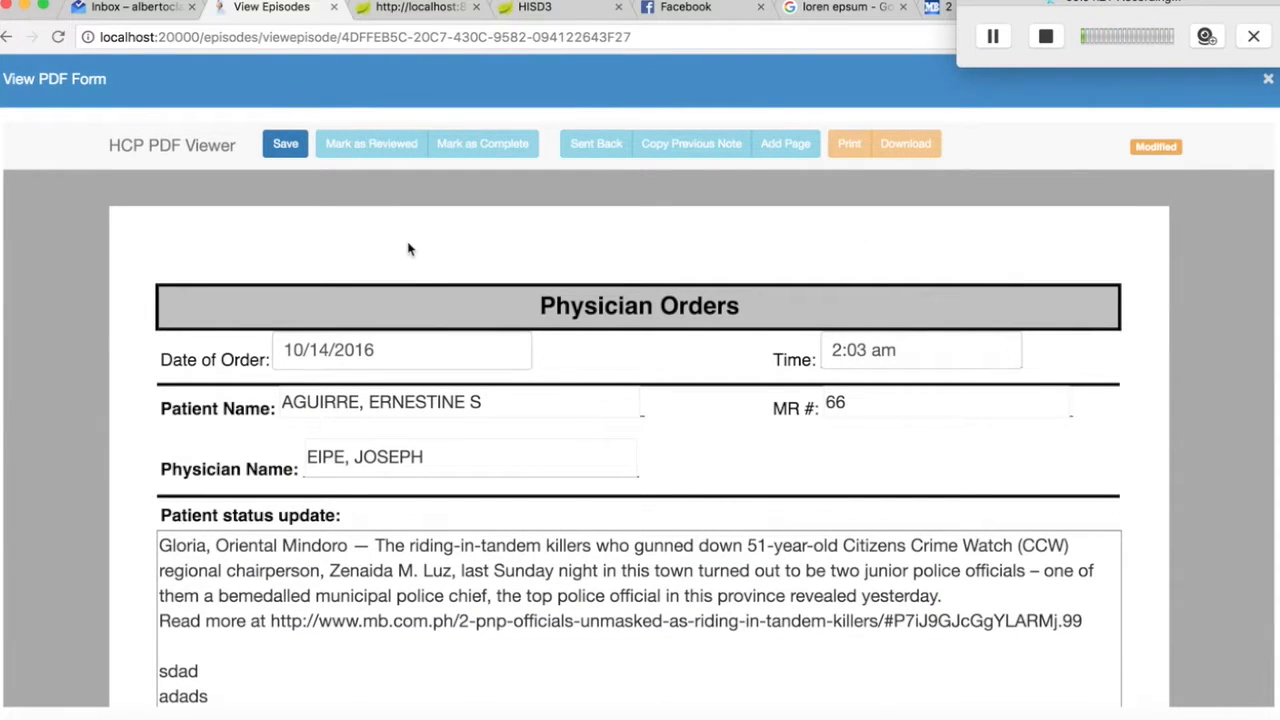
pyautogui.click(270, 145)
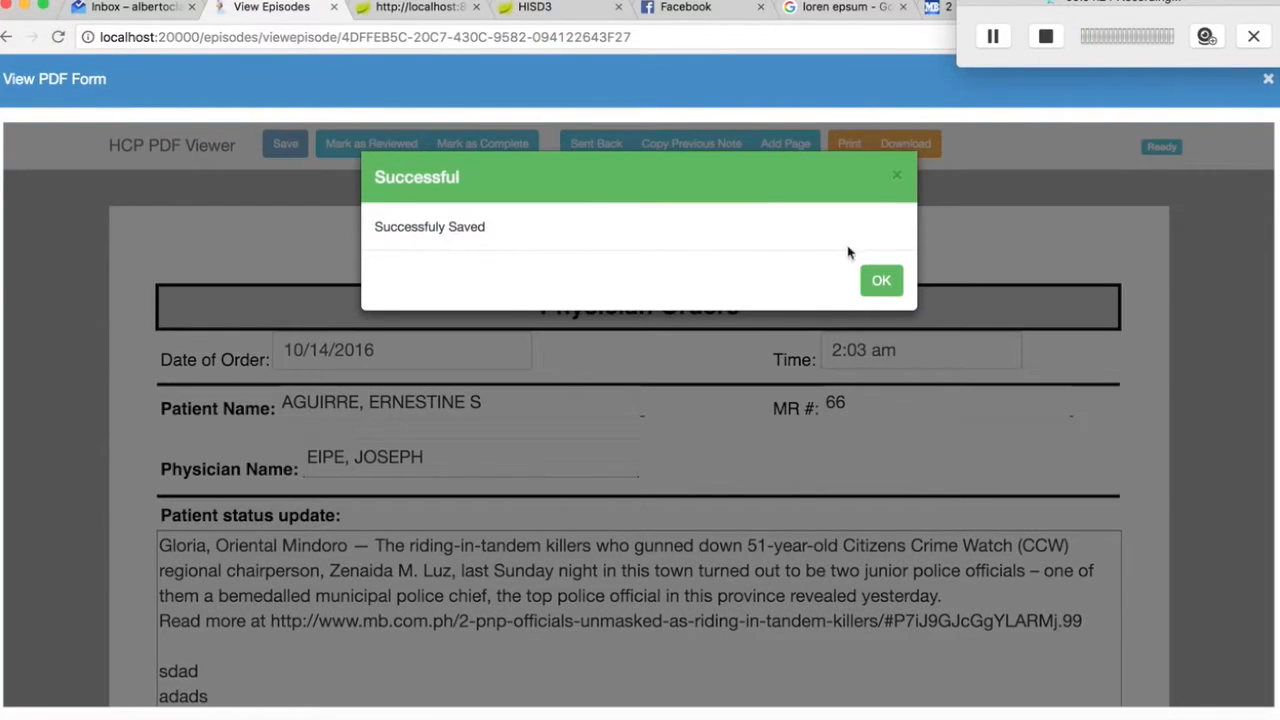
pyautogui.click(889, 276)
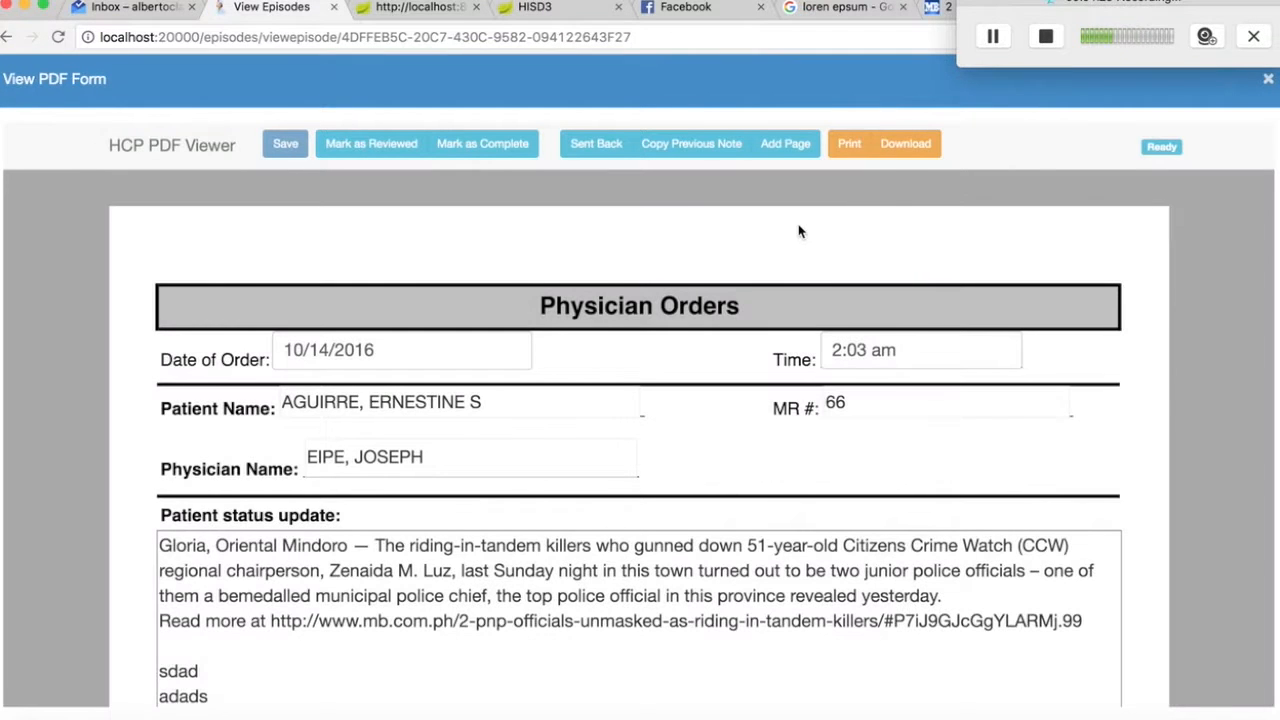
# Open the print version of the form, review both pages, and close it
pyautogui.click(850, 150)
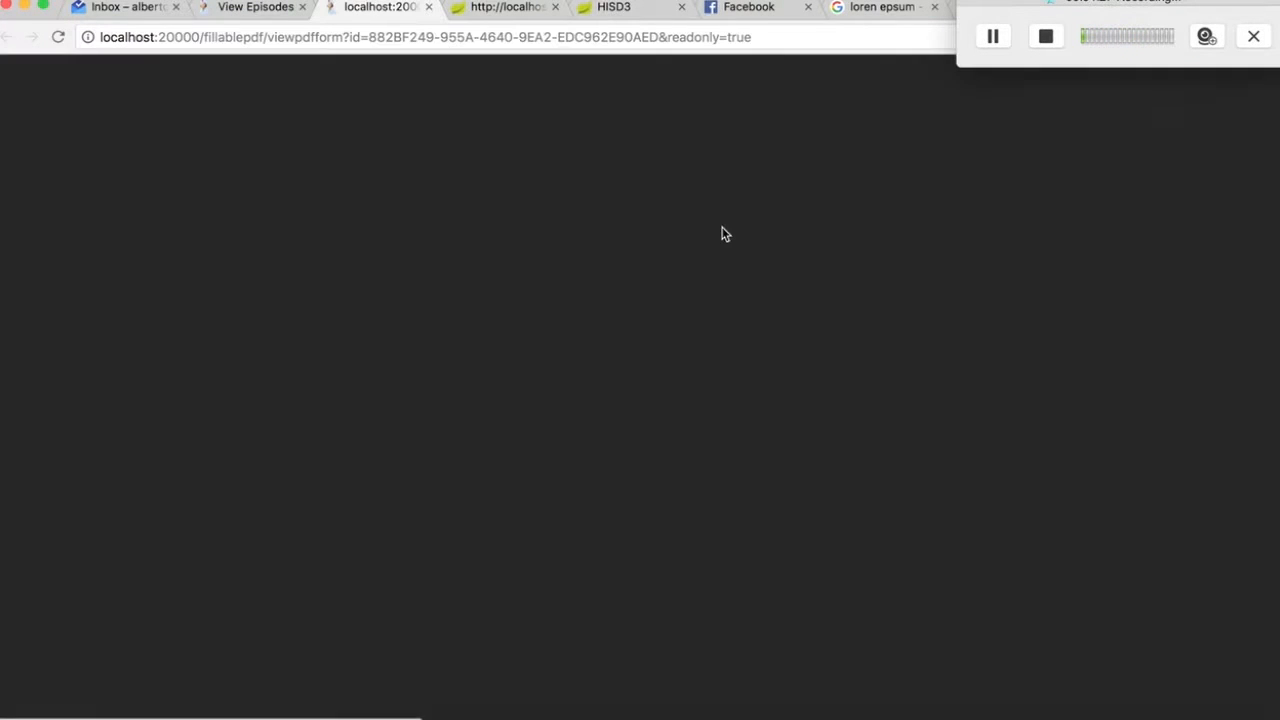
pyautogui.scroll(-10, 777, 385)
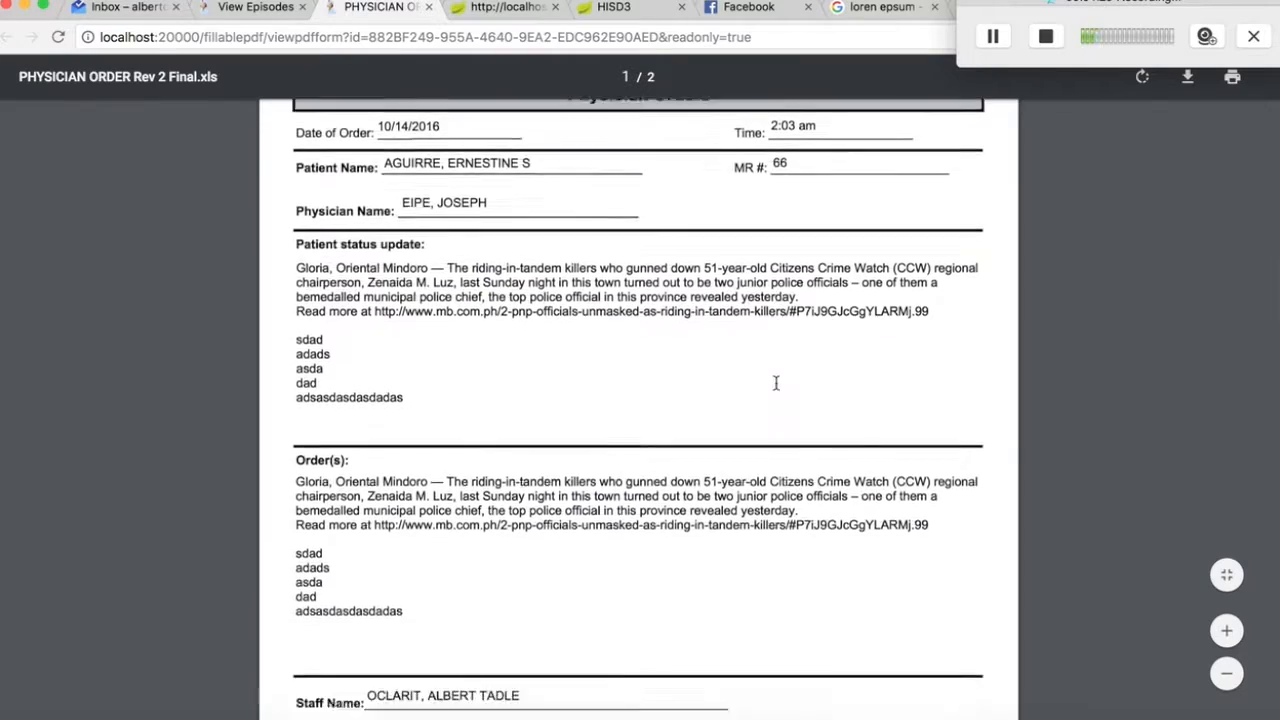
pyautogui.scroll(-15, 777, 389)
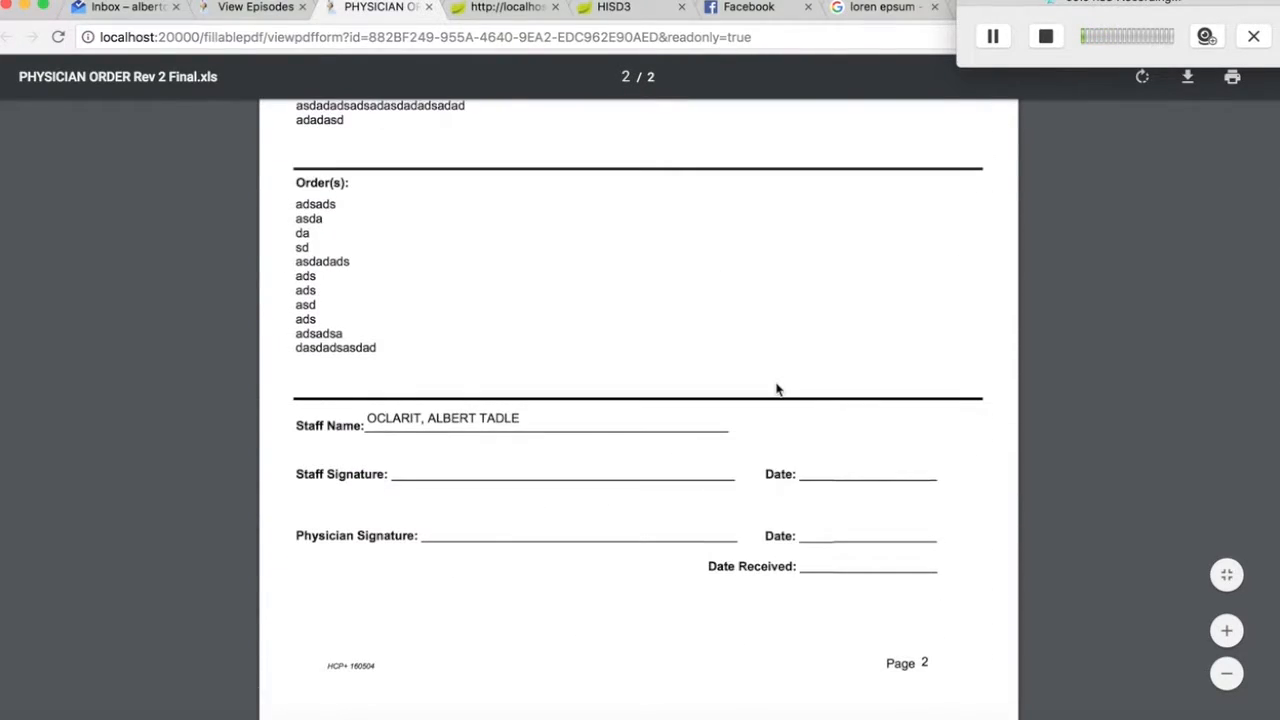
pyautogui.scroll(15, 778, 389)
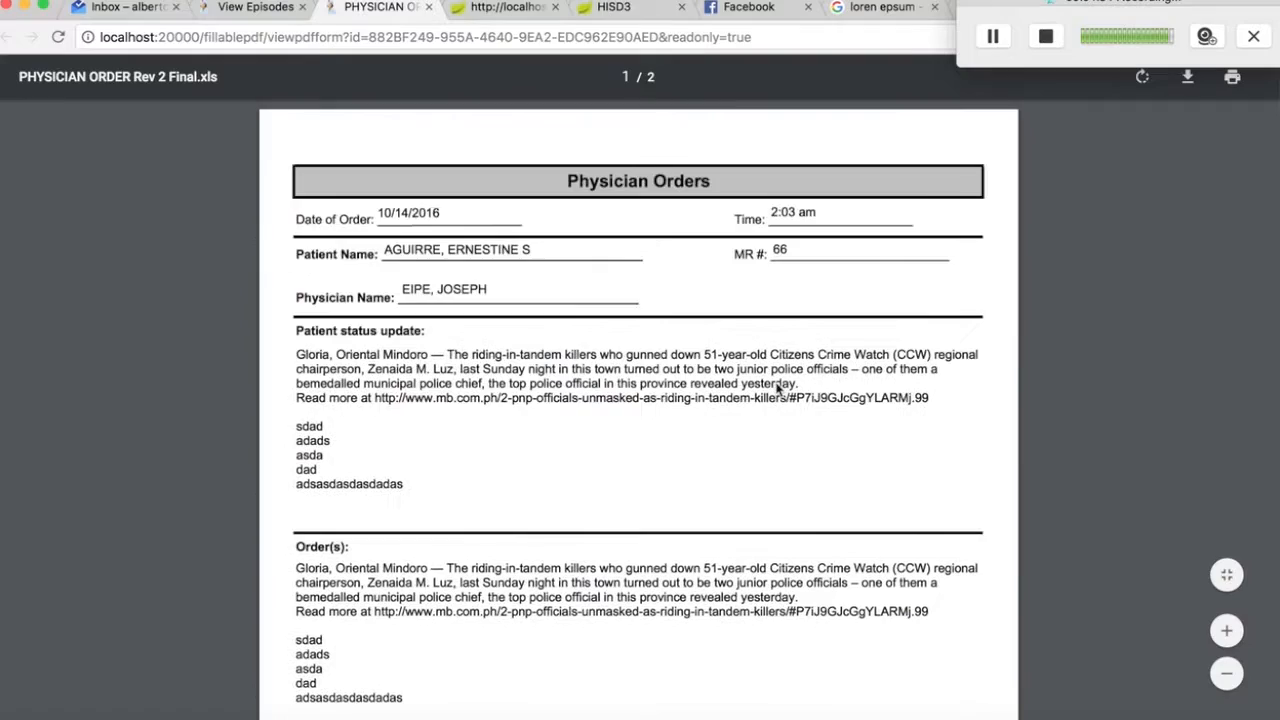
pyautogui.click(428, 8)
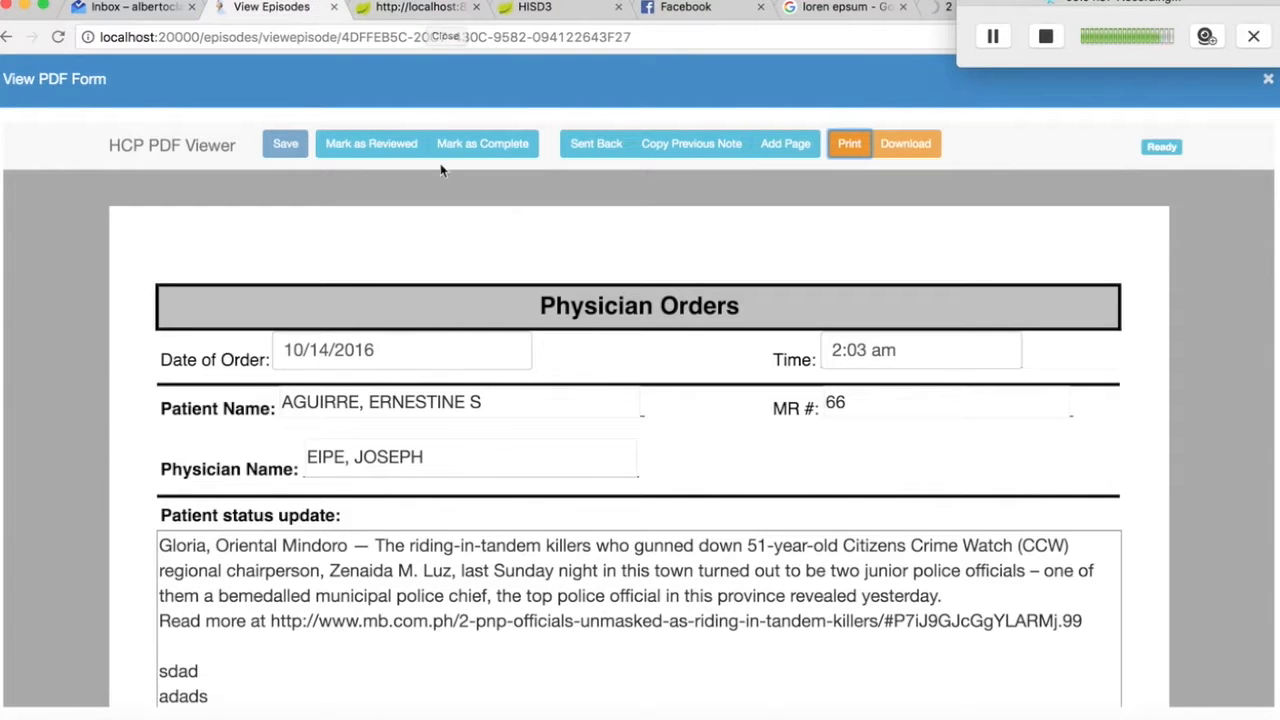
# Try to sign the Staff Signature and Physician Signature fields on the second page
pyautogui.scroll(-20, 843, 450)
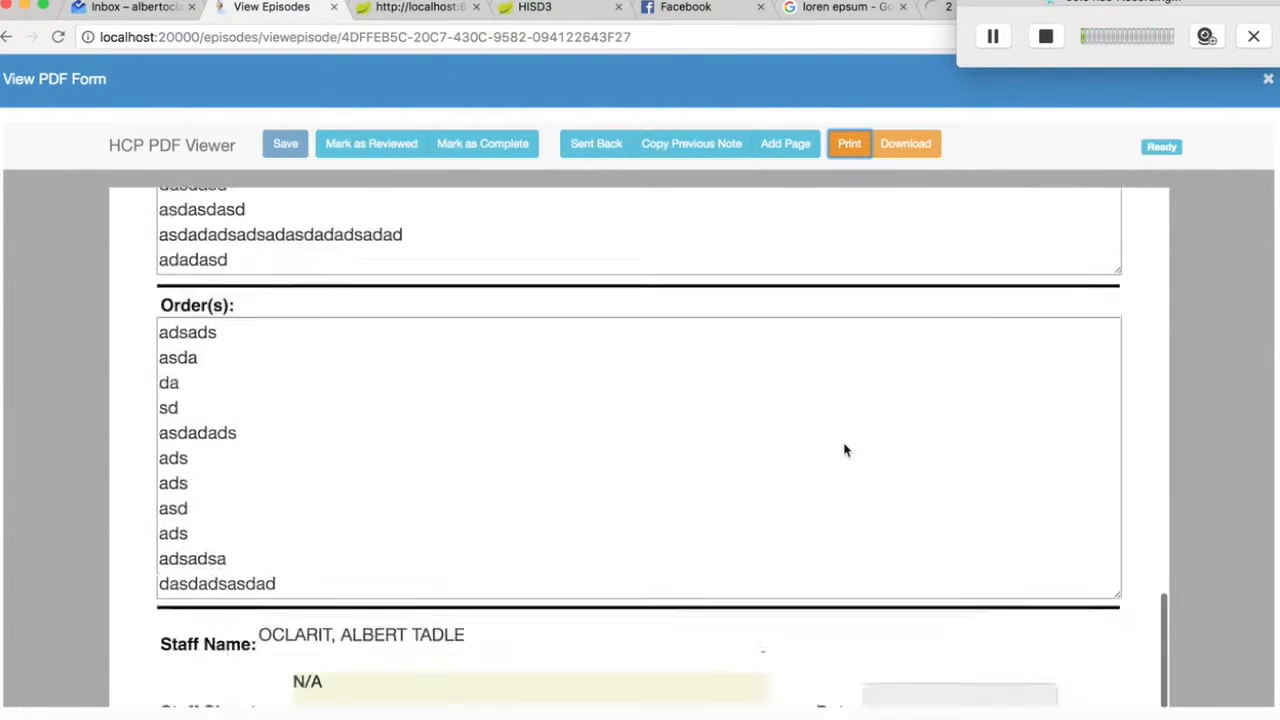
pyautogui.click(526, 479)
pyautogui.click(519, 384)
pyautogui.click(514, 466)
pyautogui.click(569, 364)
# Sign the first page's Staff Signature field with a drawn signature, agreeing to save the existing data
pyautogui.scroll(20, 601, 480)
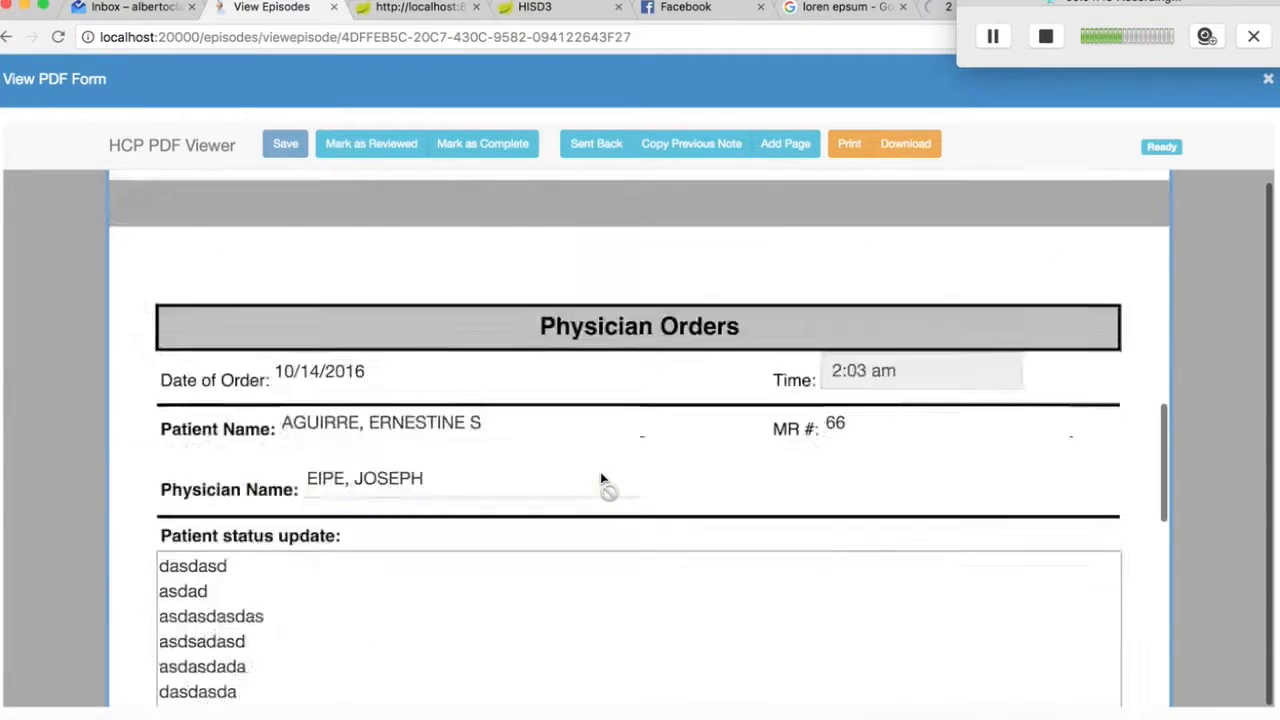
pyautogui.scroll(-5, 601, 480)
pyautogui.scroll(-8, 601, 480)
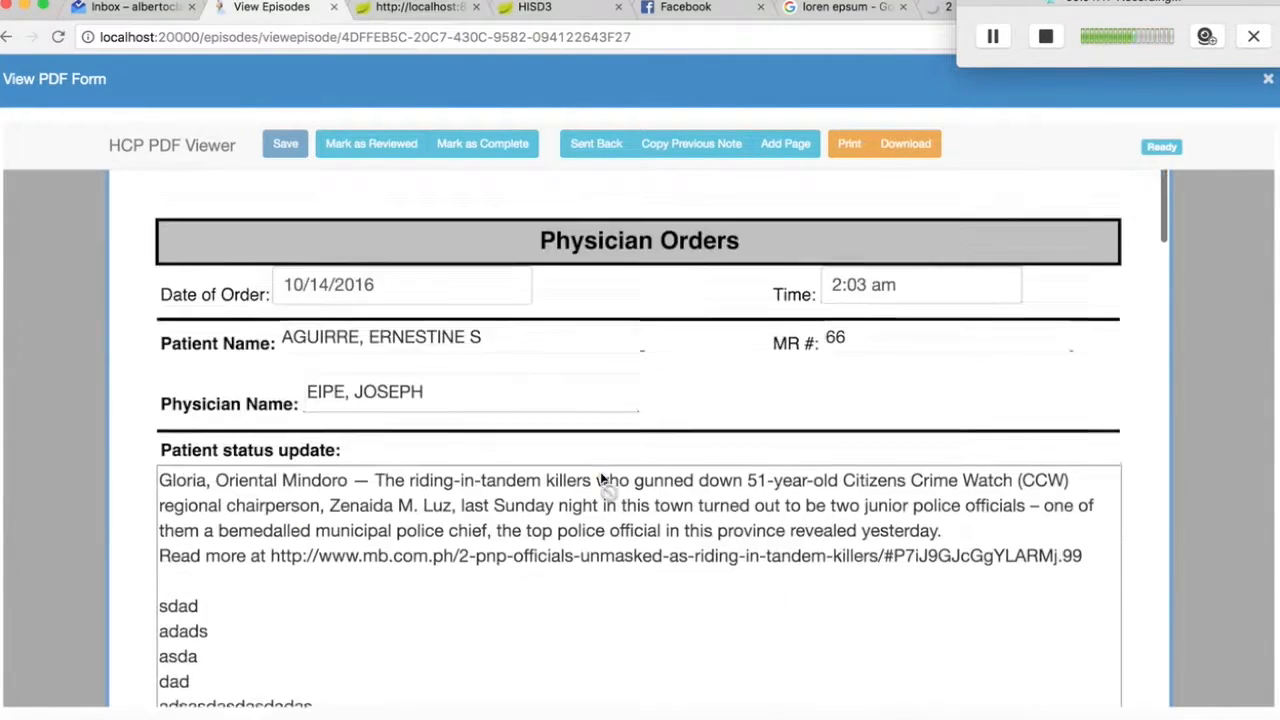
pyautogui.scroll(-4, 601, 480)
pyautogui.scroll(-1, 601, 480)
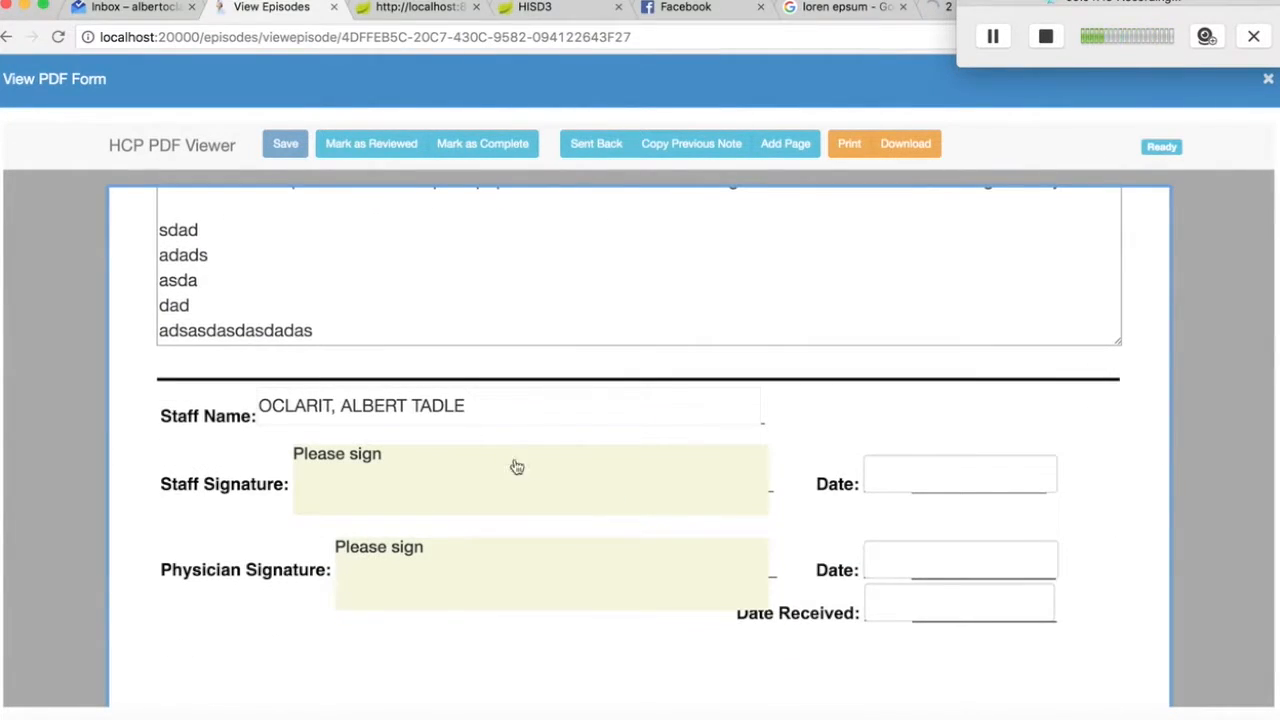
pyautogui.click(447, 469)
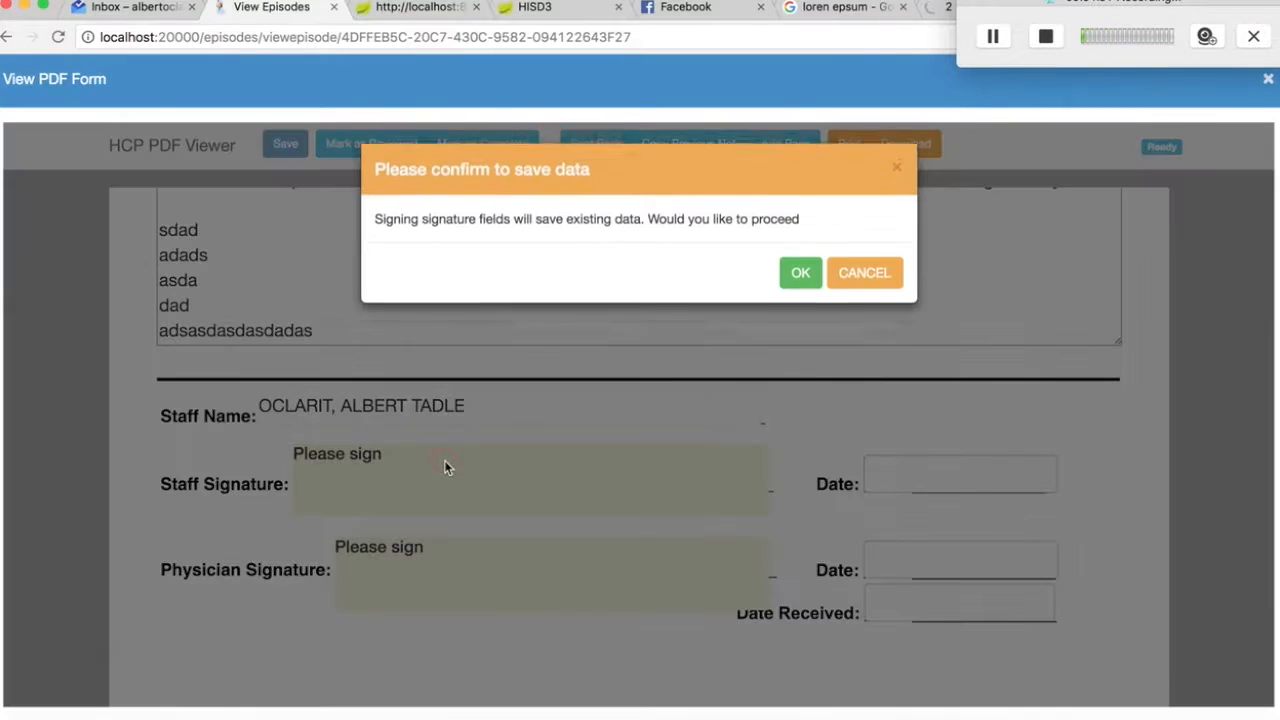
pyautogui.click(792, 277)
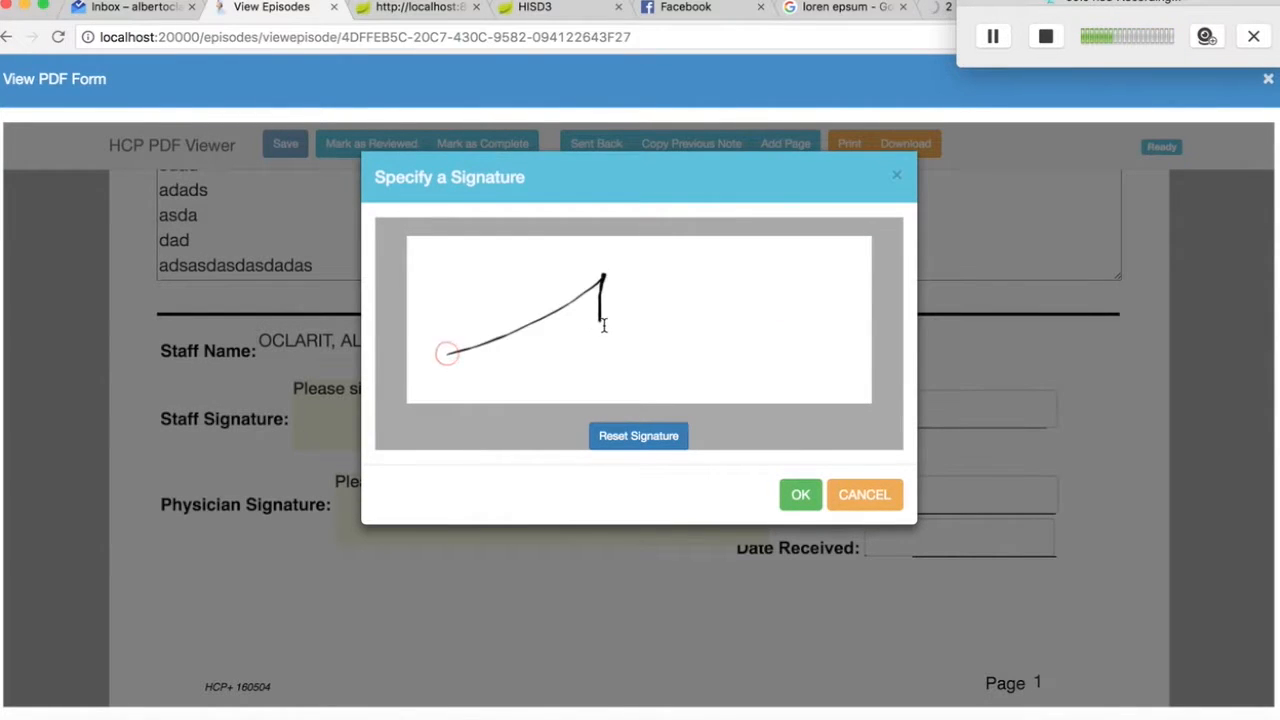
pyautogui.click(800, 494)
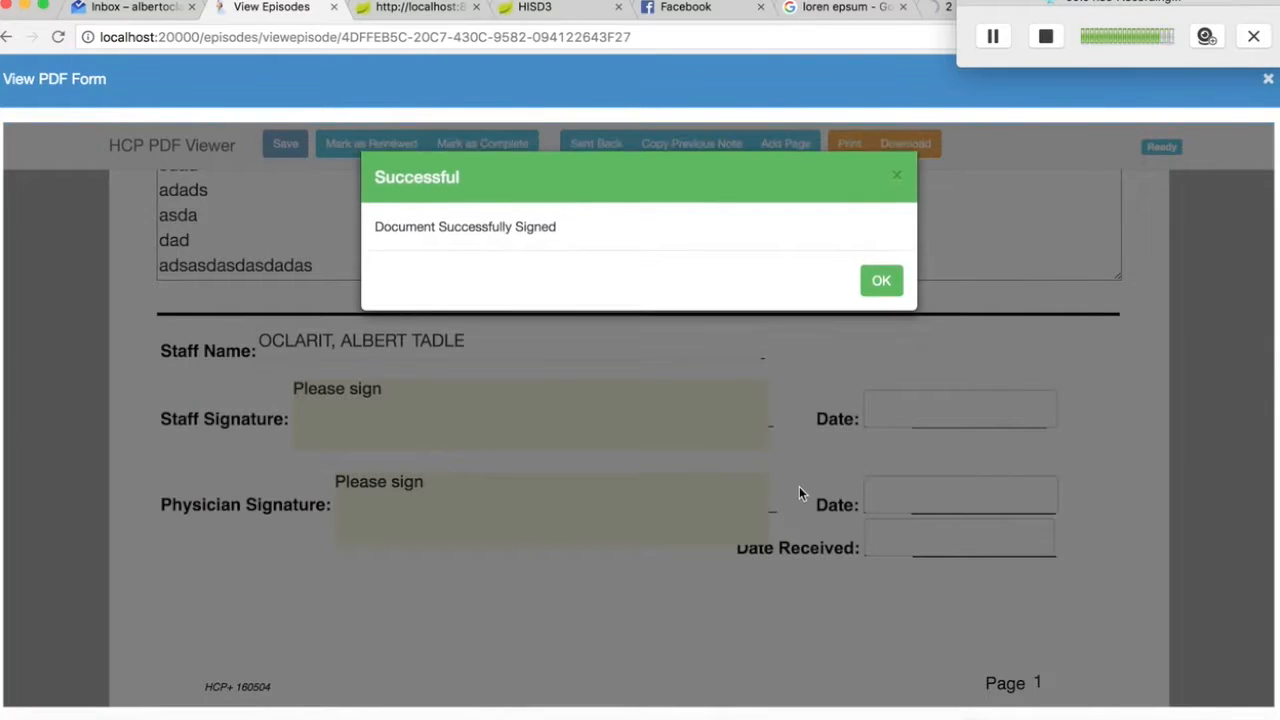
pyautogui.click(880, 280)
# Review the signature fields and entries on both pages of the signed form
pyautogui.scroll(-2, 768, 380)
pyautogui.scroll(-15, 766, 384)
pyautogui.scroll(12, 766, 383)
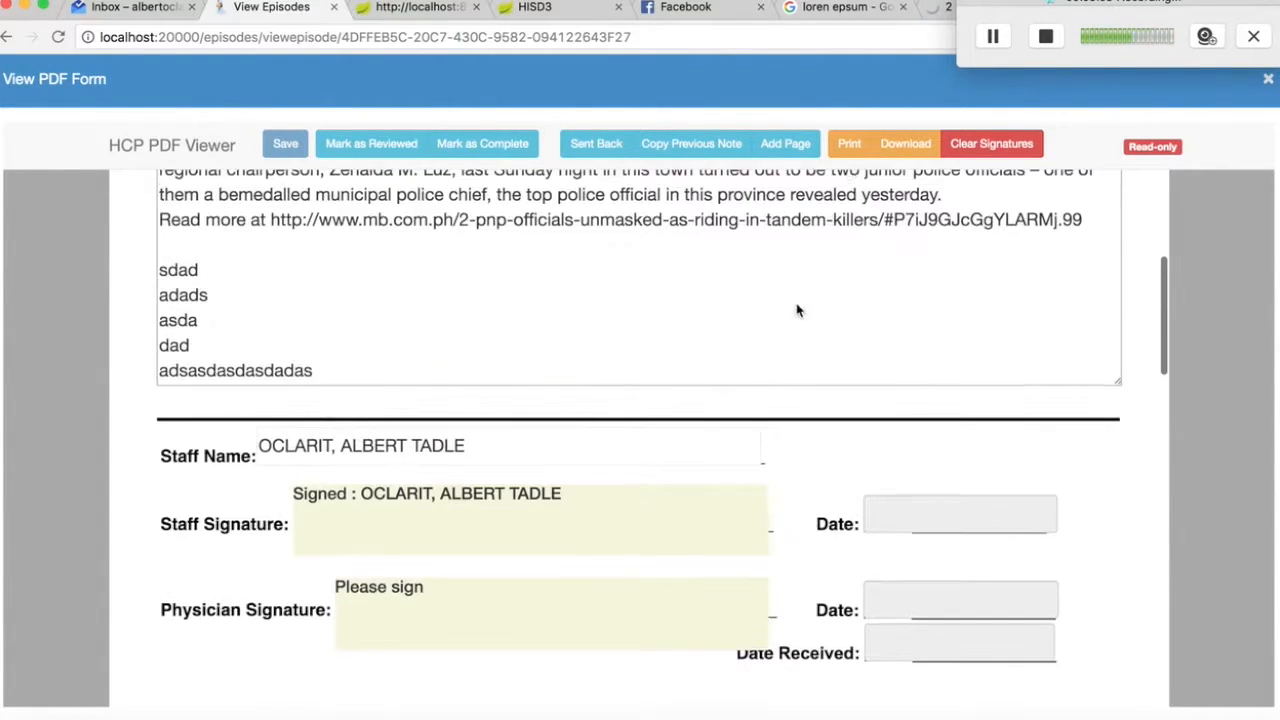
pyautogui.scroll(-6, 786, 300)
pyautogui.scroll(-4, 786, 300)
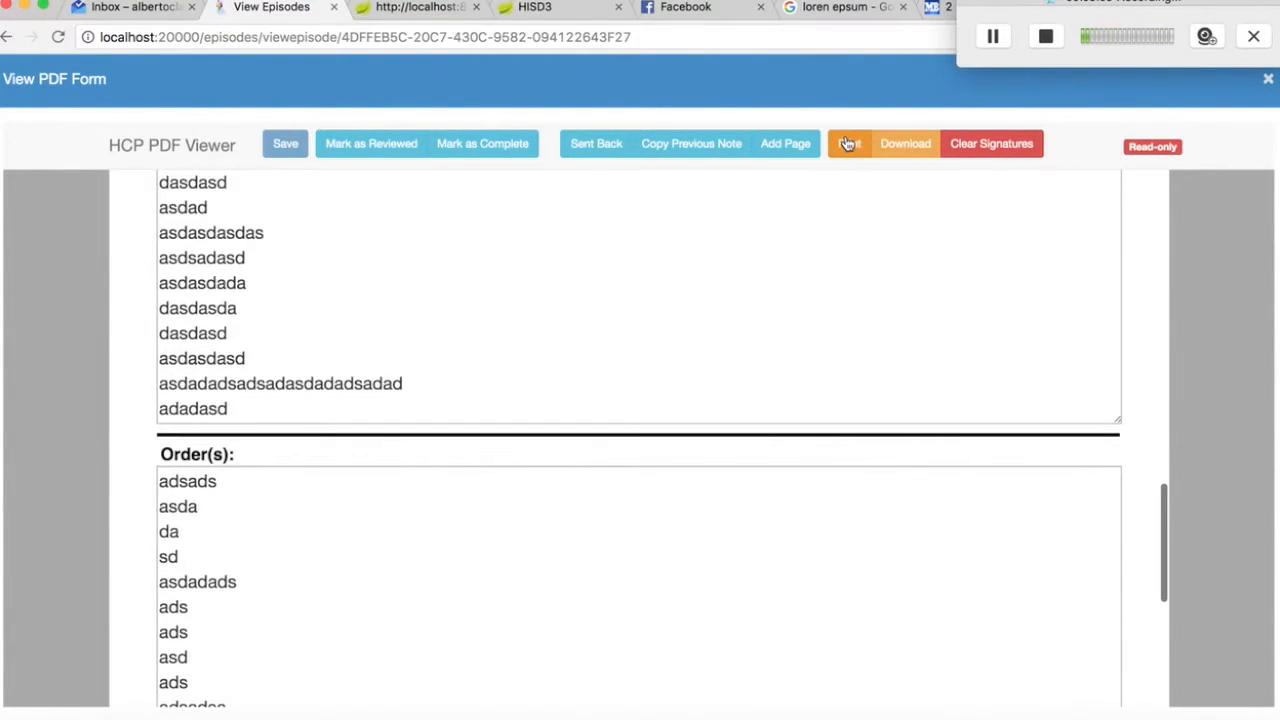
# Open the print version of the form, review the Staff Signature on both pages, and close it
pyautogui.click(847, 143)
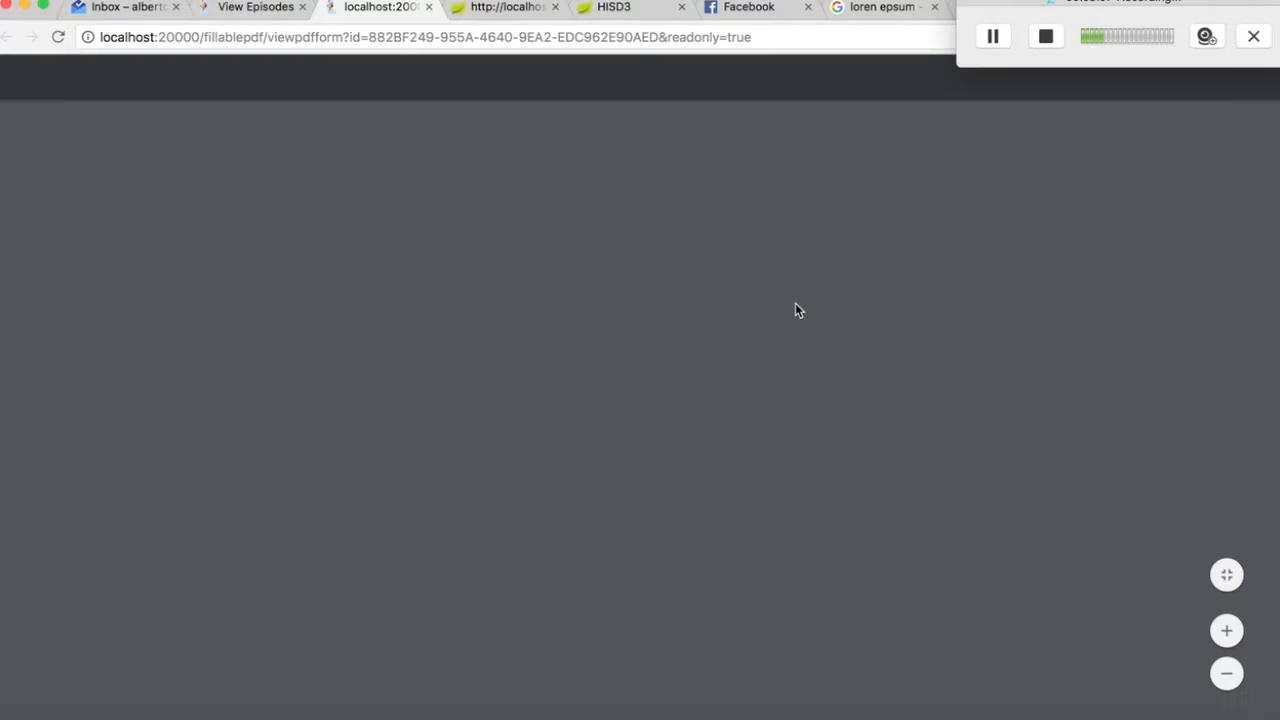
pyautogui.scroll(-8, 797, 310)
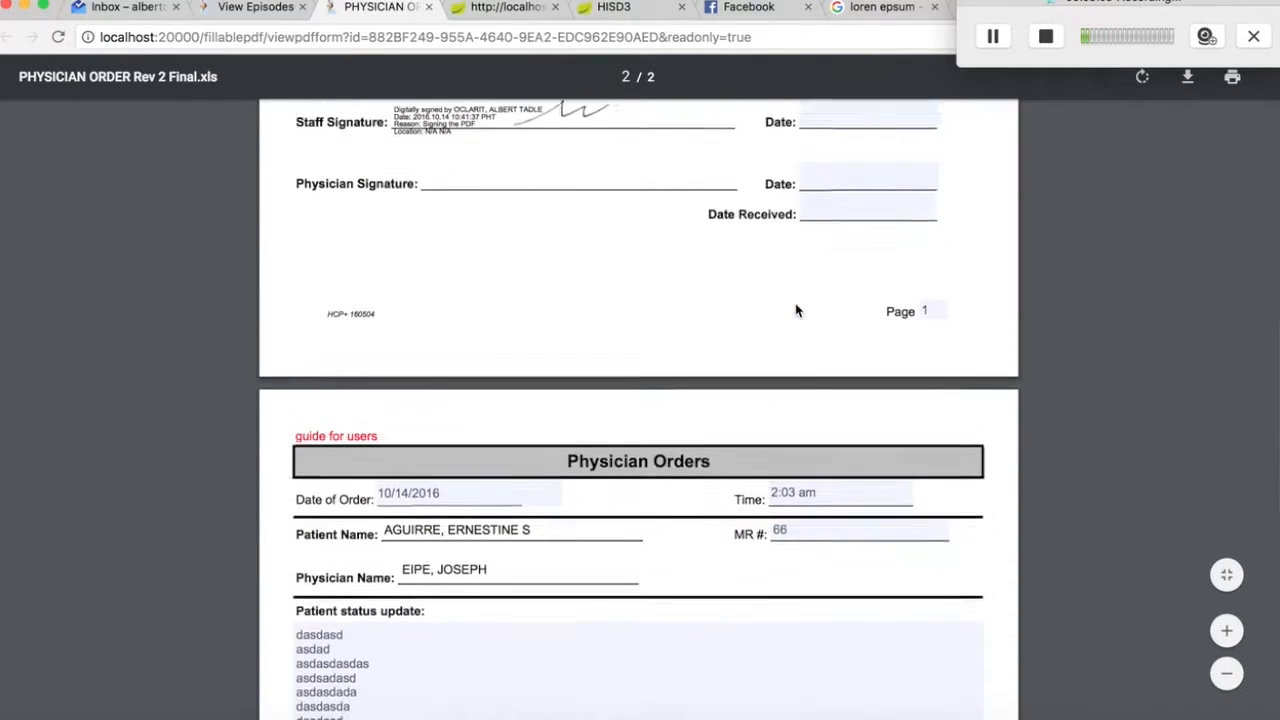
pyautogui.scroll(1, 487, 251)
pyautogui.scroll(-8, 660, 352)
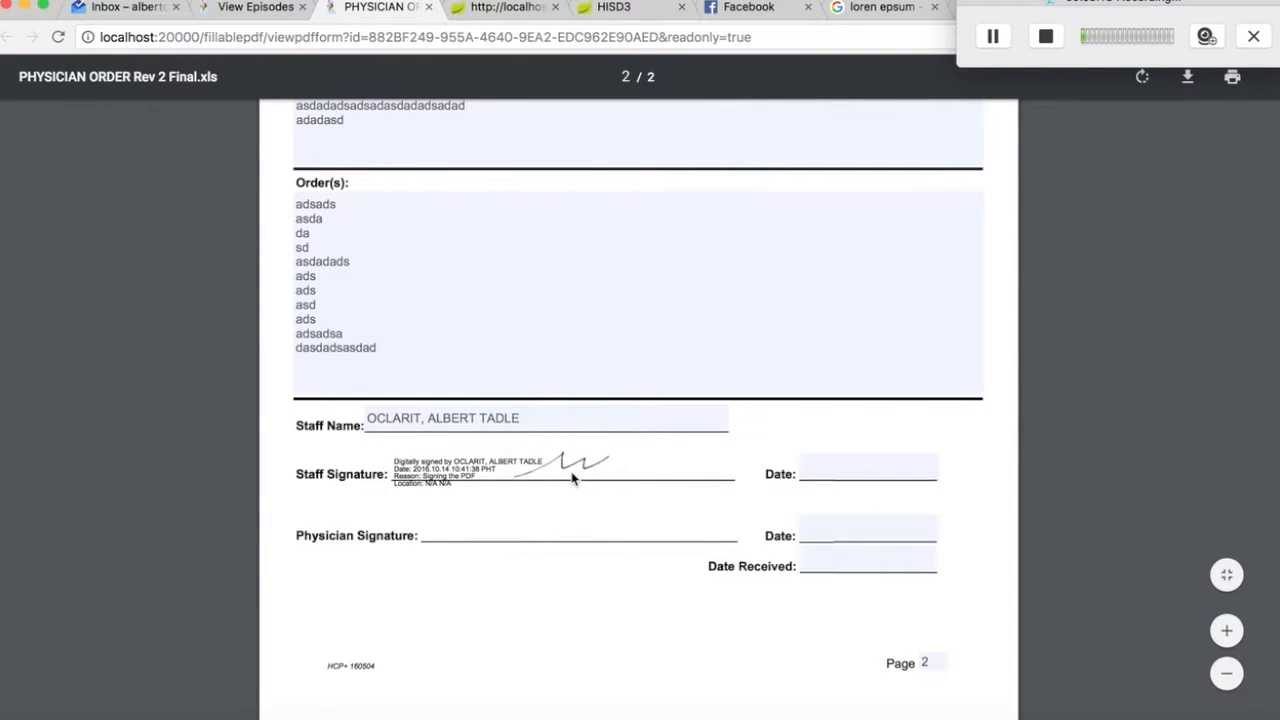
pyautogui.scroll(10, 573, 478)
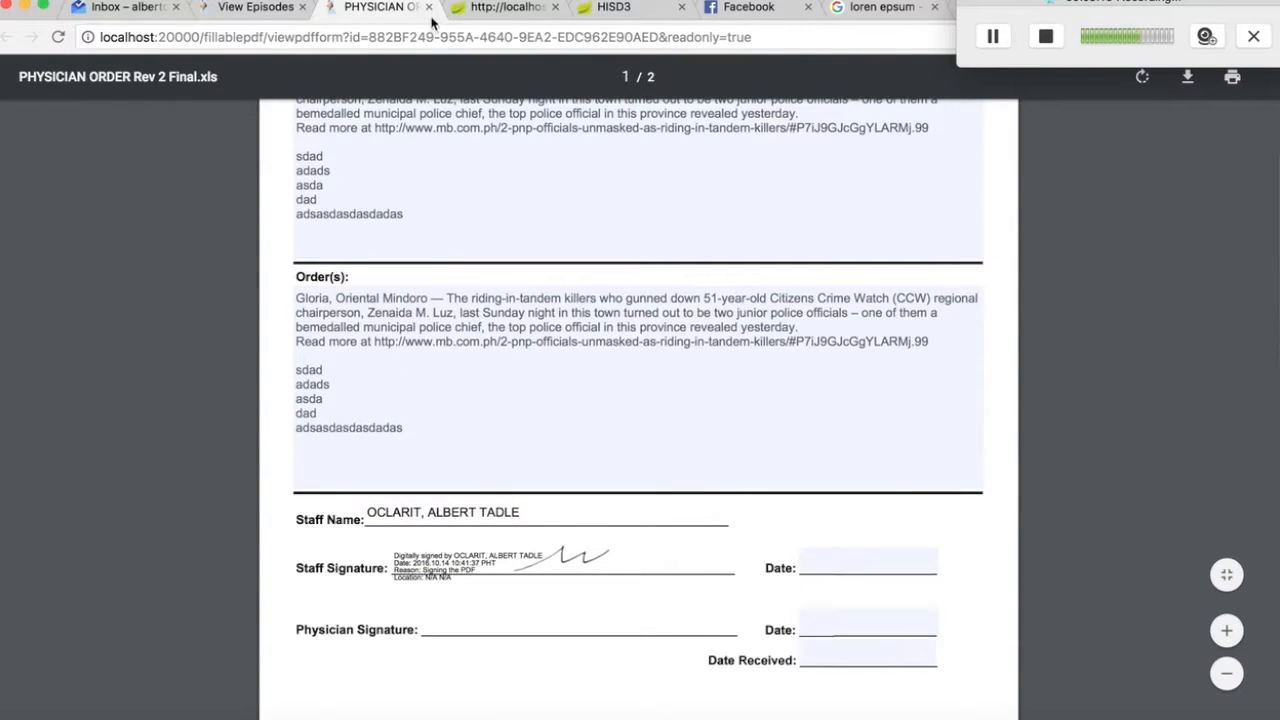
pyautogui.click(430, 9)
# Sign the first page's Physician Signature field with a drawn signature, agreeing to save the existing data
pyautogui.scroll(-2, 674, 474)
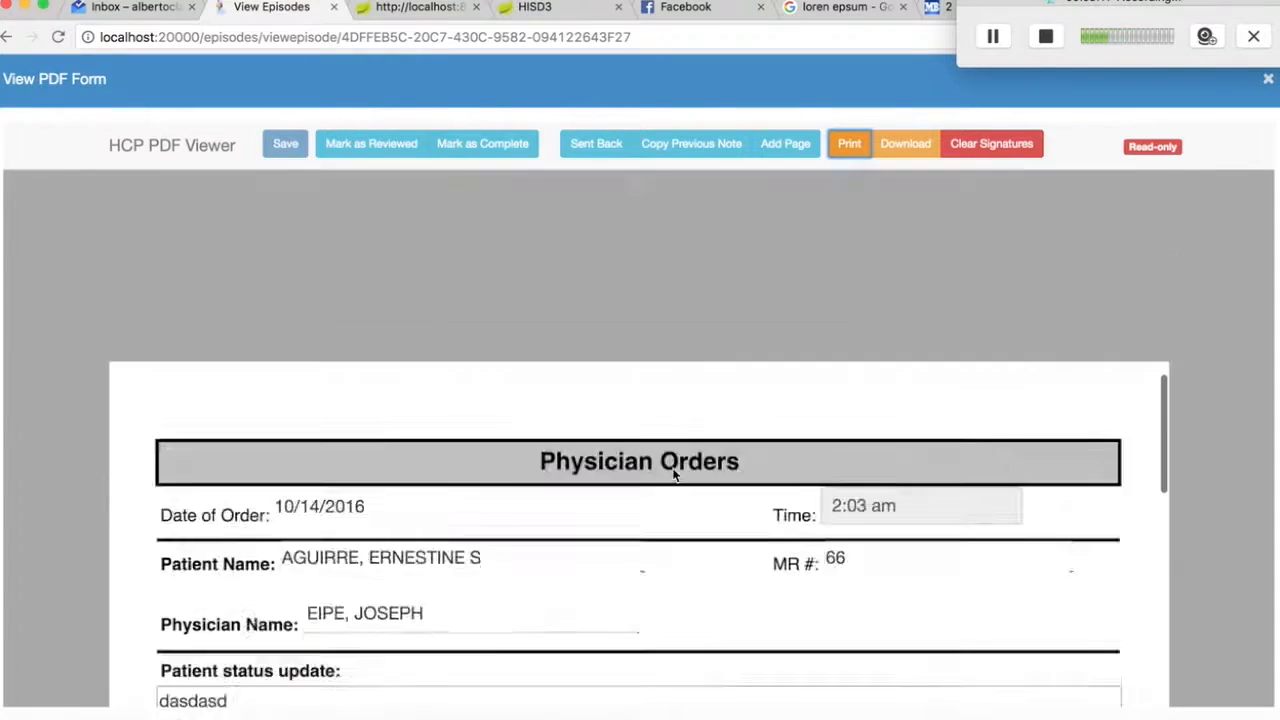
pyautogui.scroll(-10, 674, 476)
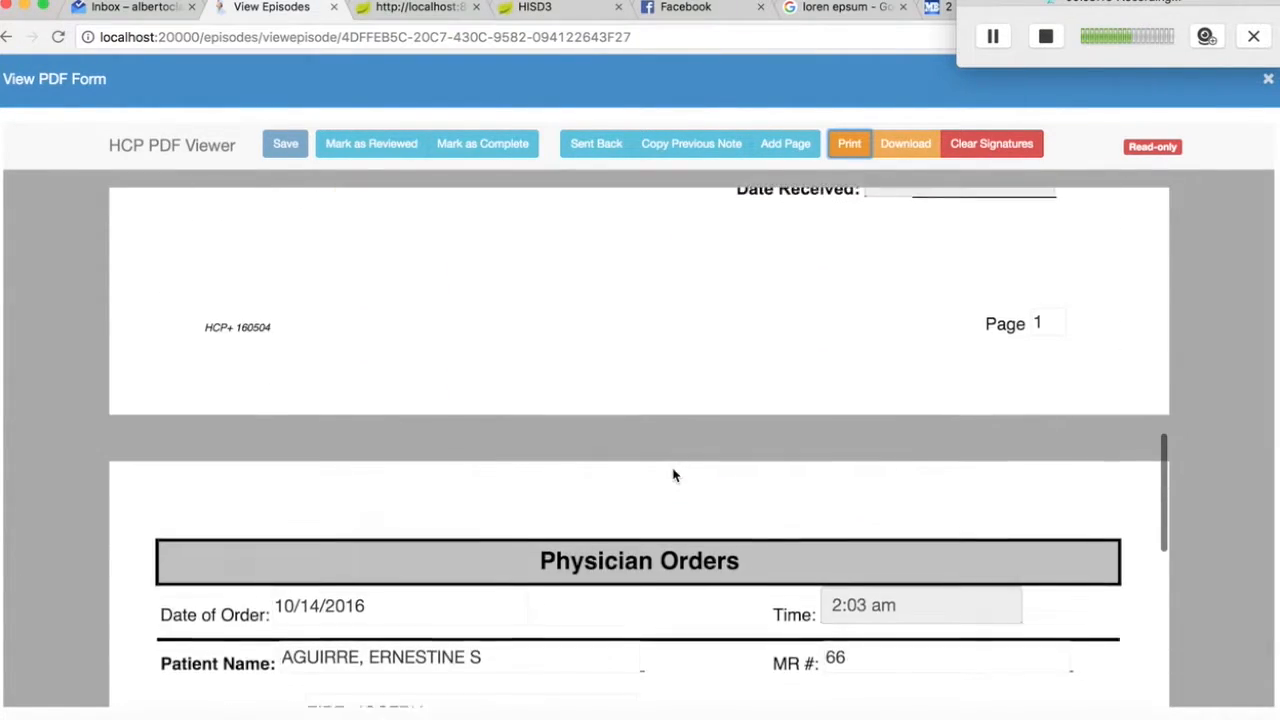
pyautogui.scroll(3, 674, 476)
pyautogui.scroll(1, 564, 451)
pyautogui.click(452, 426)
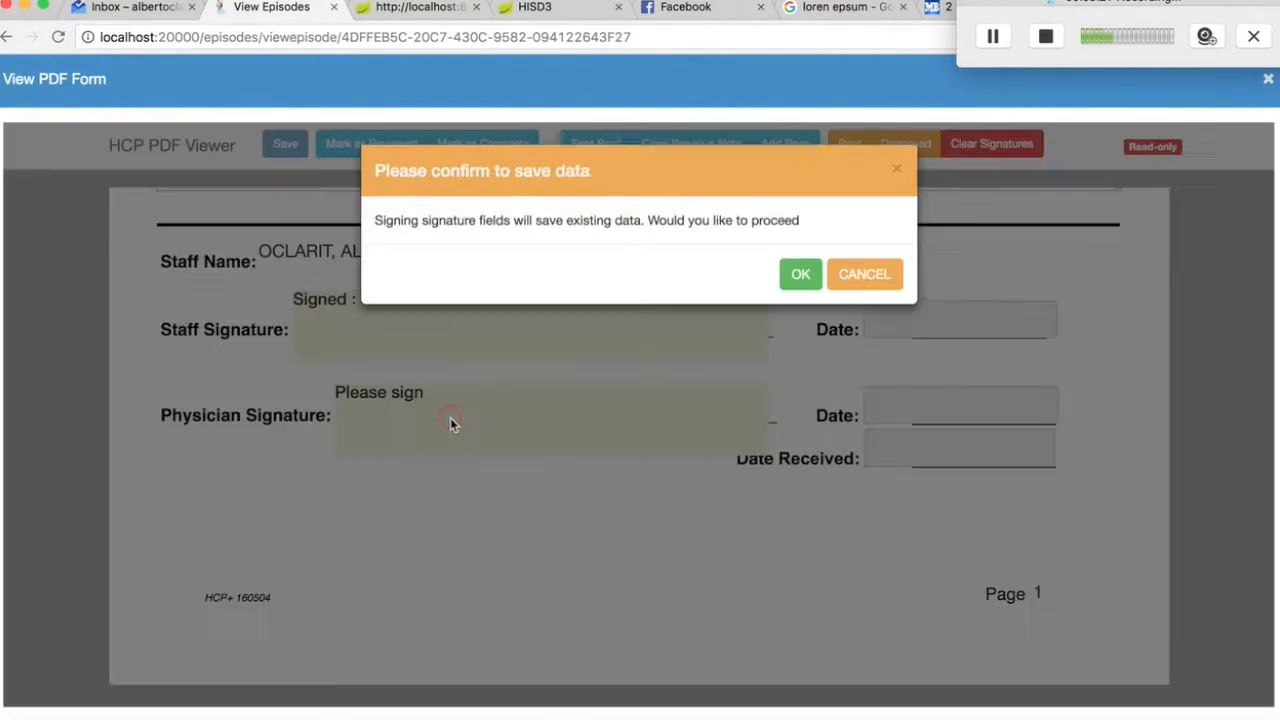
pyautogui.click(800, 275)
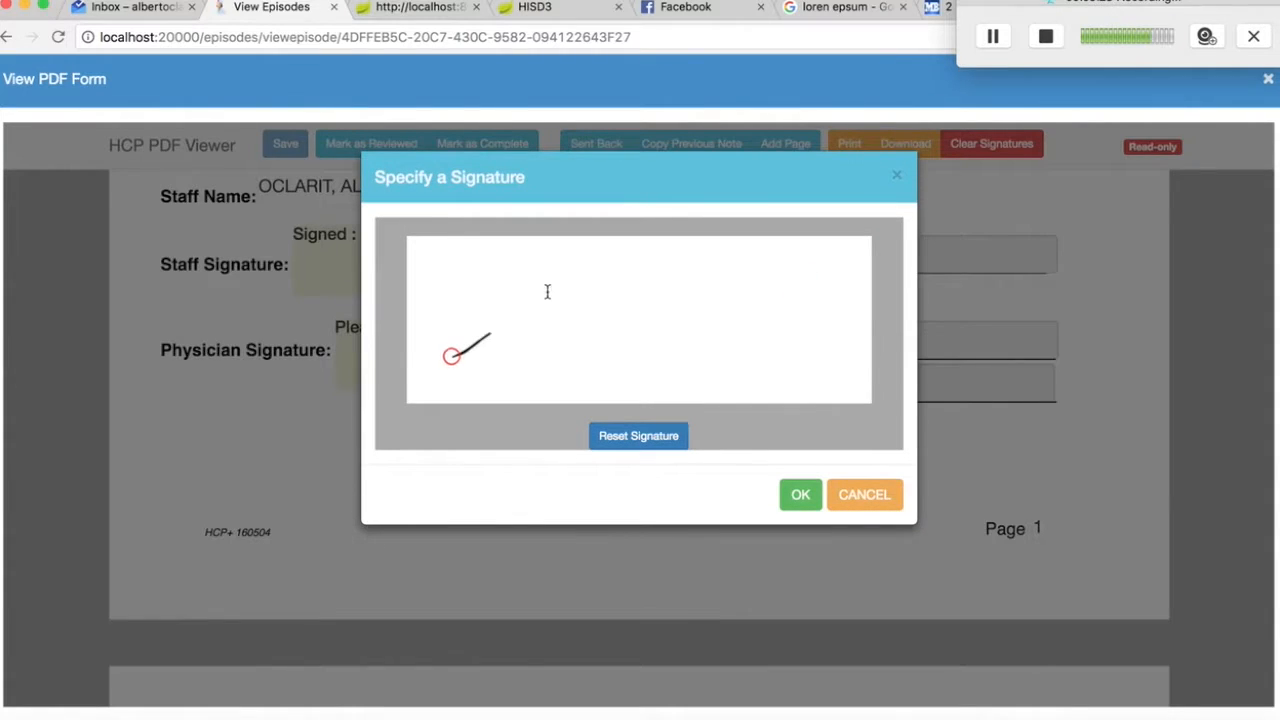
pyautogui.click(812, 500)
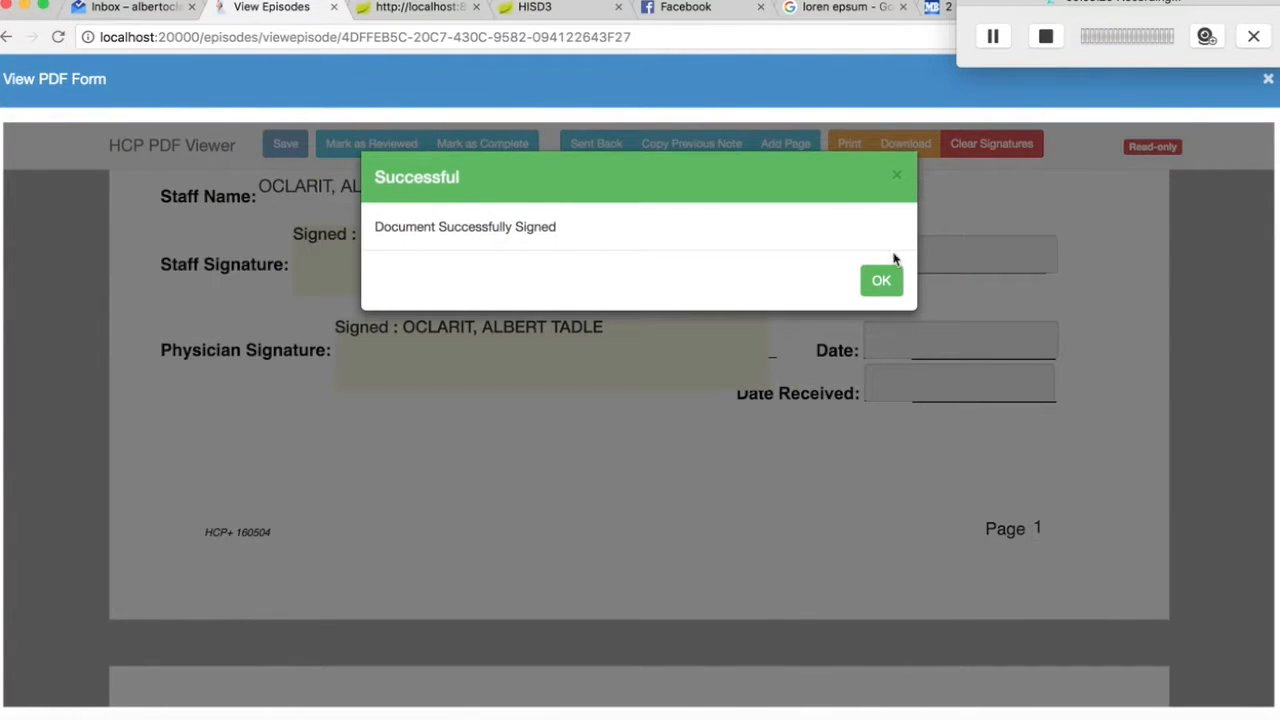
pyautogui.click(885, 278)
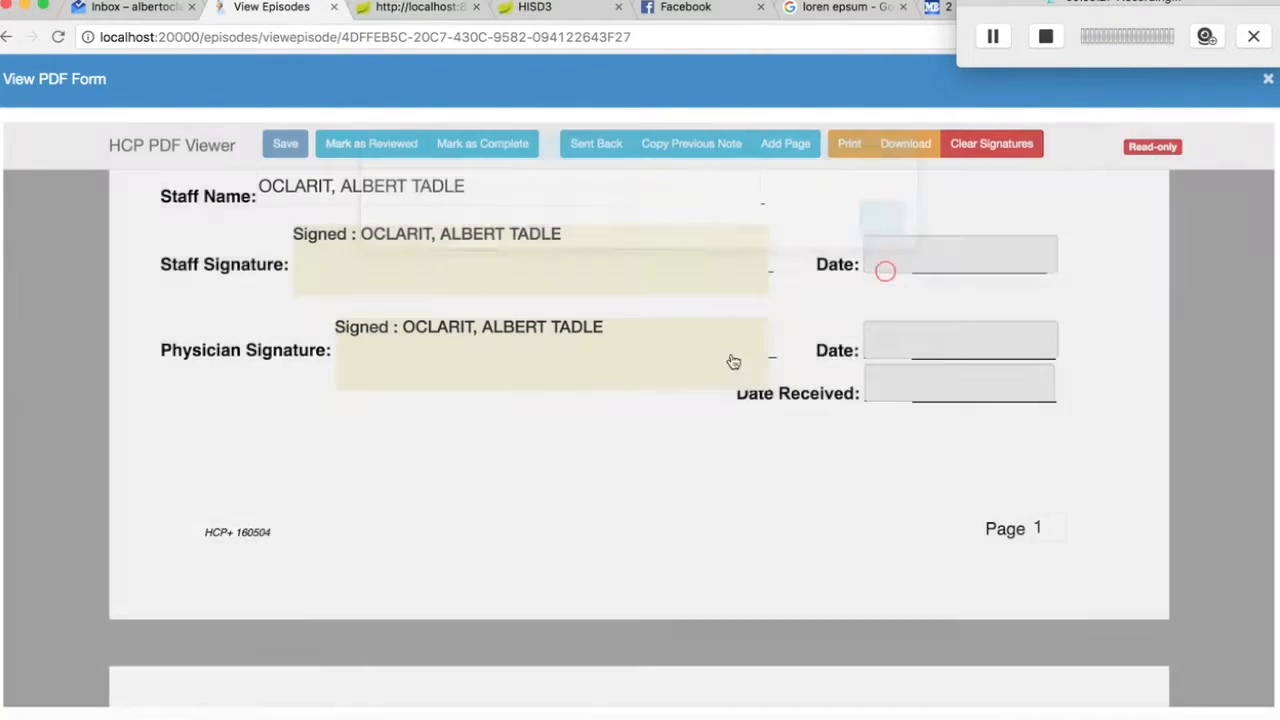
# Check the second page's signature fields, review both signatures in the form's print version, and close it
pyautogui.scroll(-15, 666, 403)
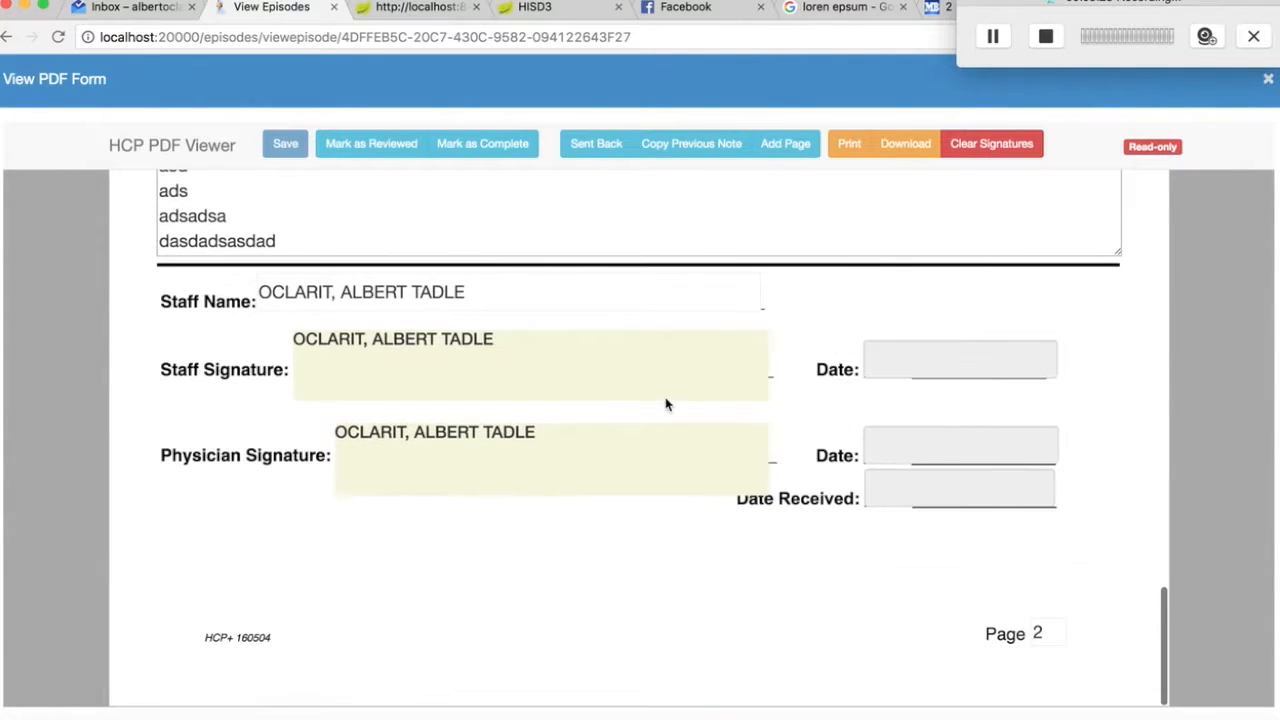
pyautogui.click(849, 143)
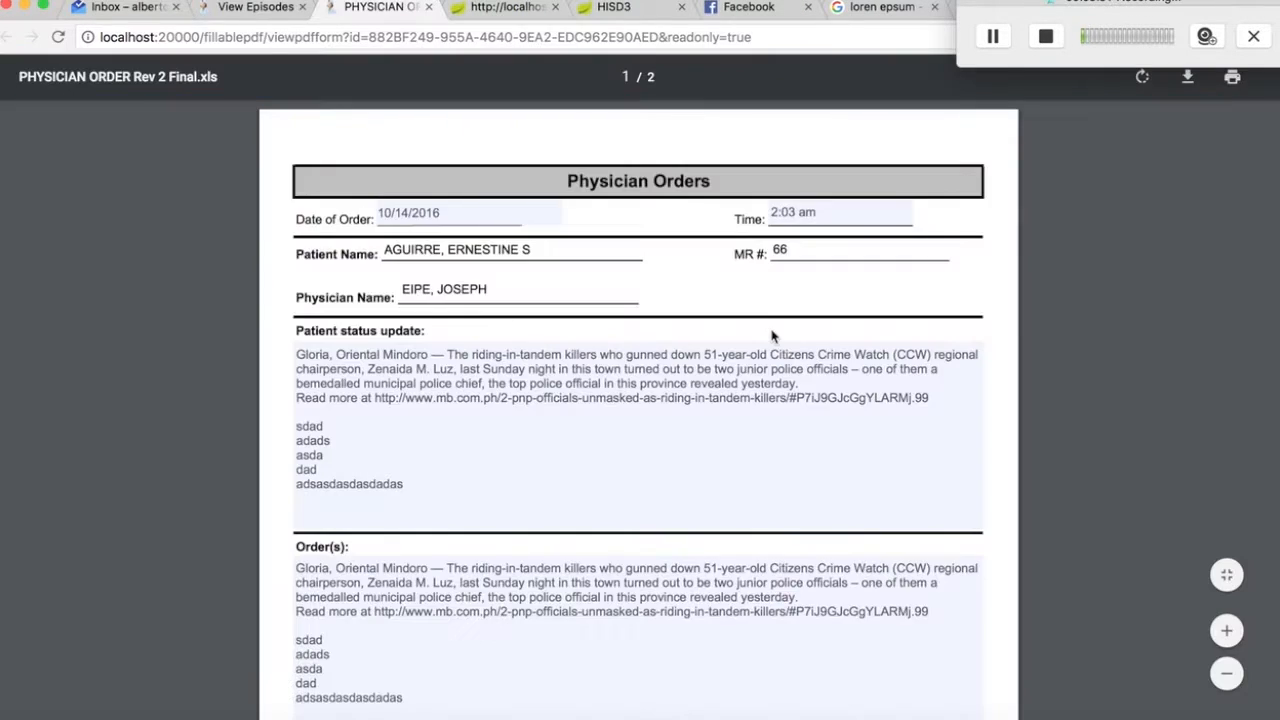
pyautogui.scroll(-15, 800, 350)
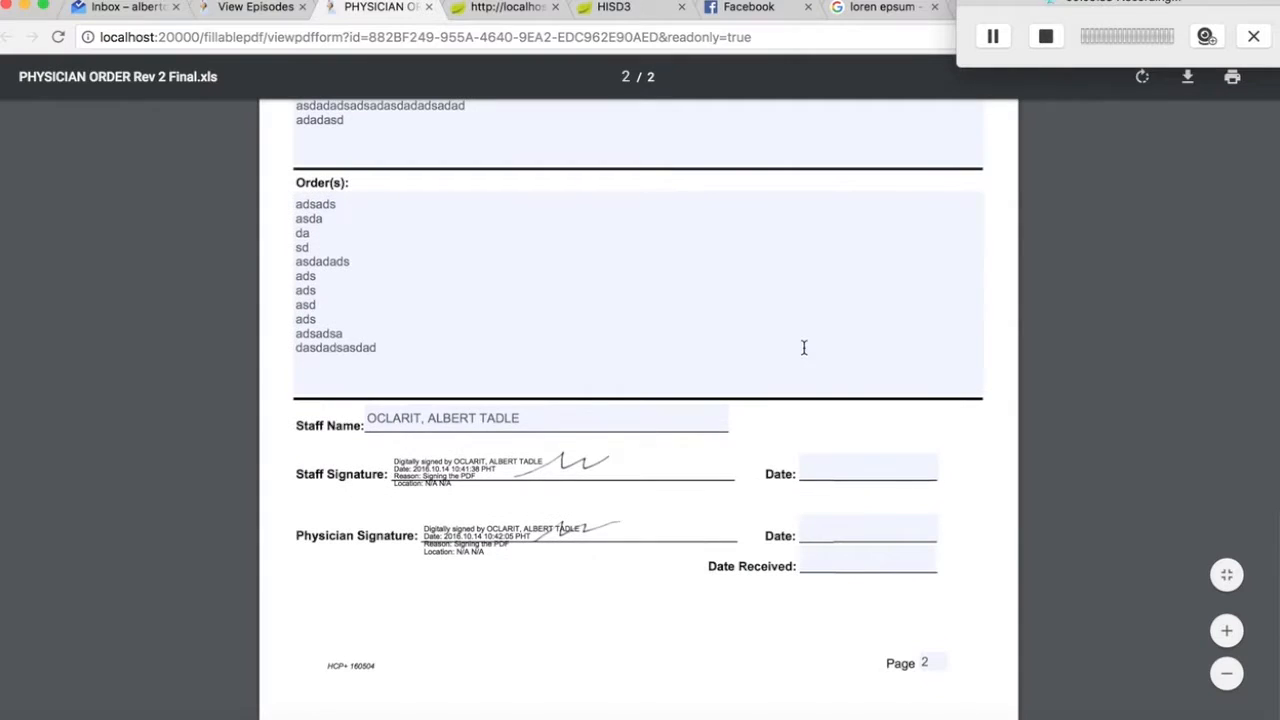
pyautogui.scroll(10, 763, 457)
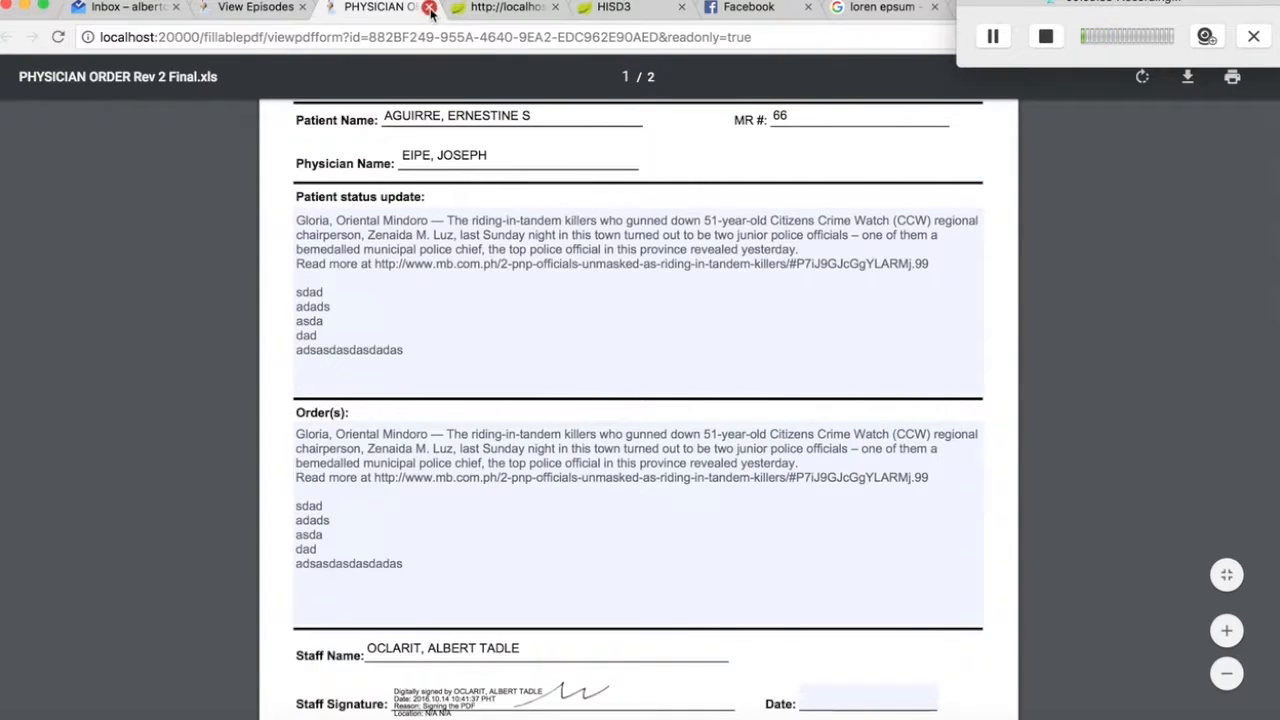
pyautogui.click(429, 7)
# Clear all signatures from the form and confirm their removal
pyautogui.scroll(10, 914, 400)
pyautogui.scroll(2, 914, 400)
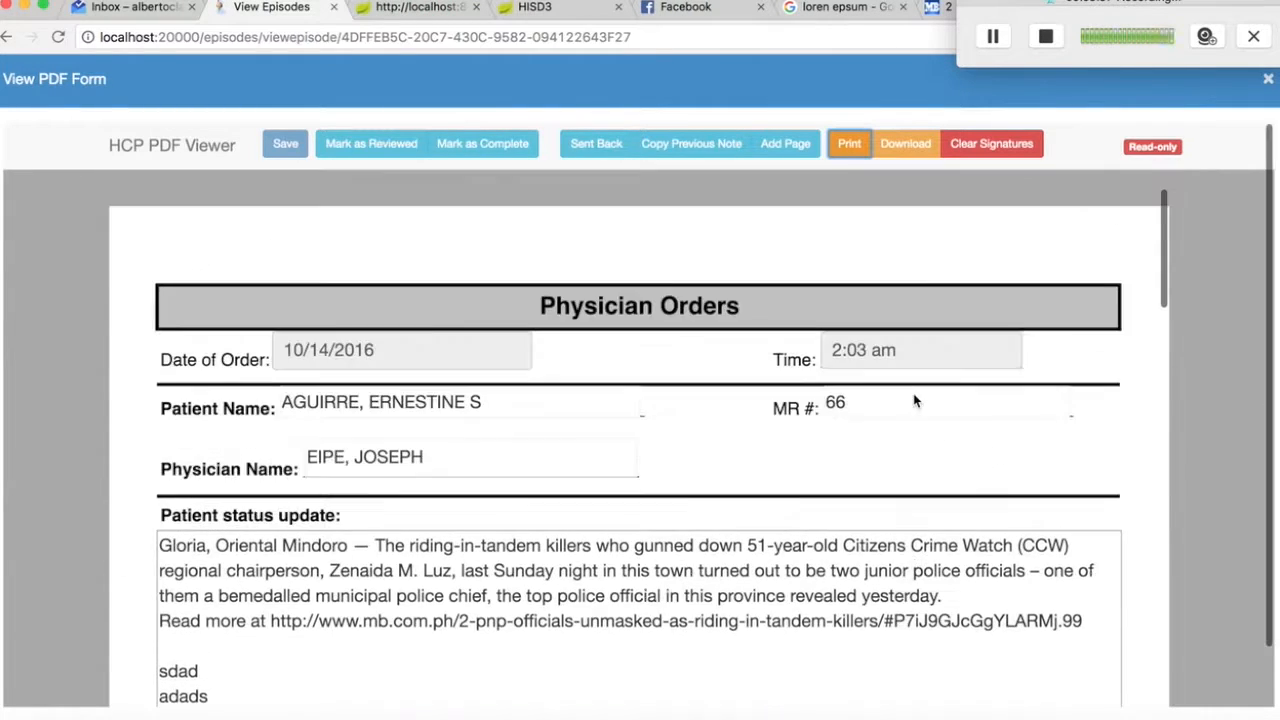
pyautogui.scroll(-15, 896, 414)
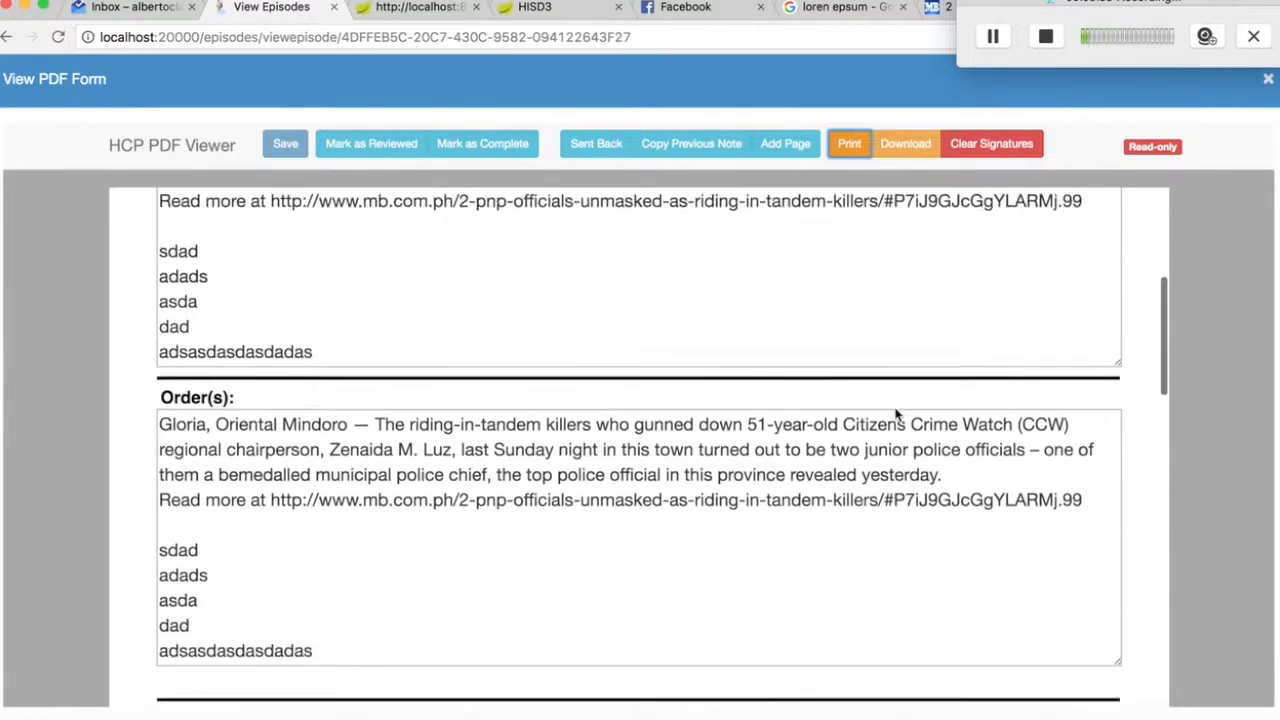
pyautogui.scroll(15, 896, 414)
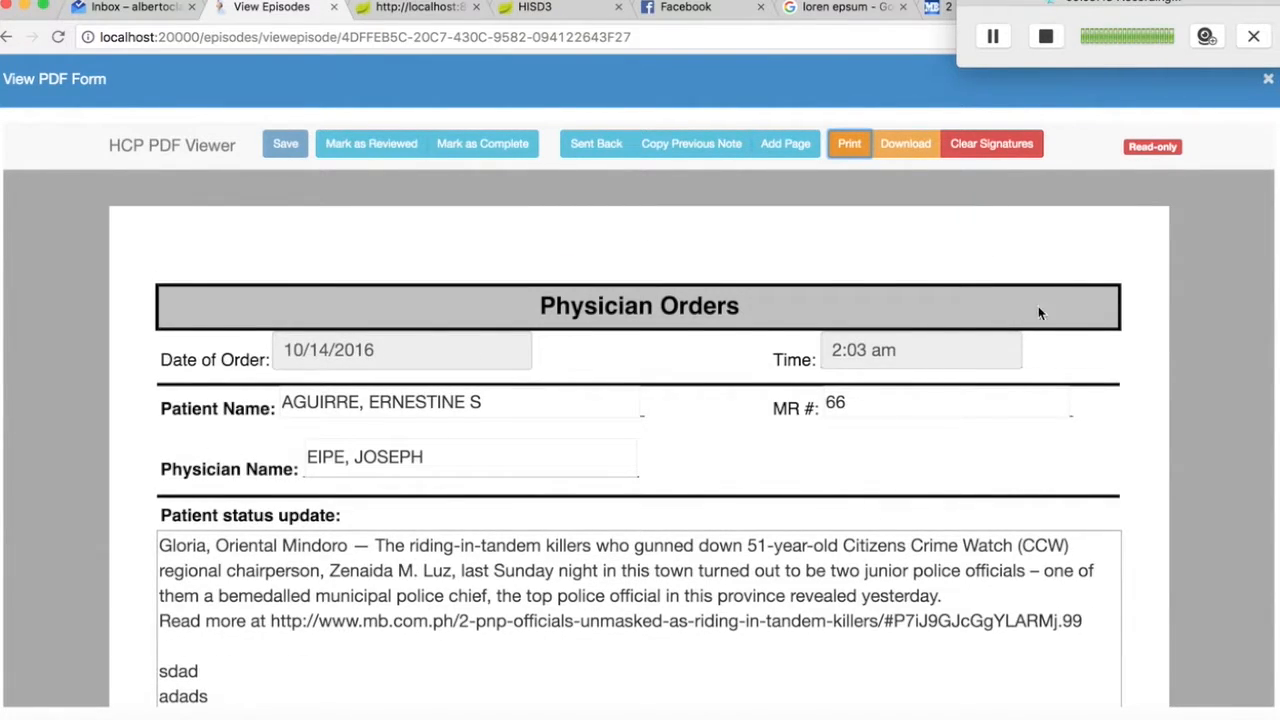
pyautogui.click(983, 145)
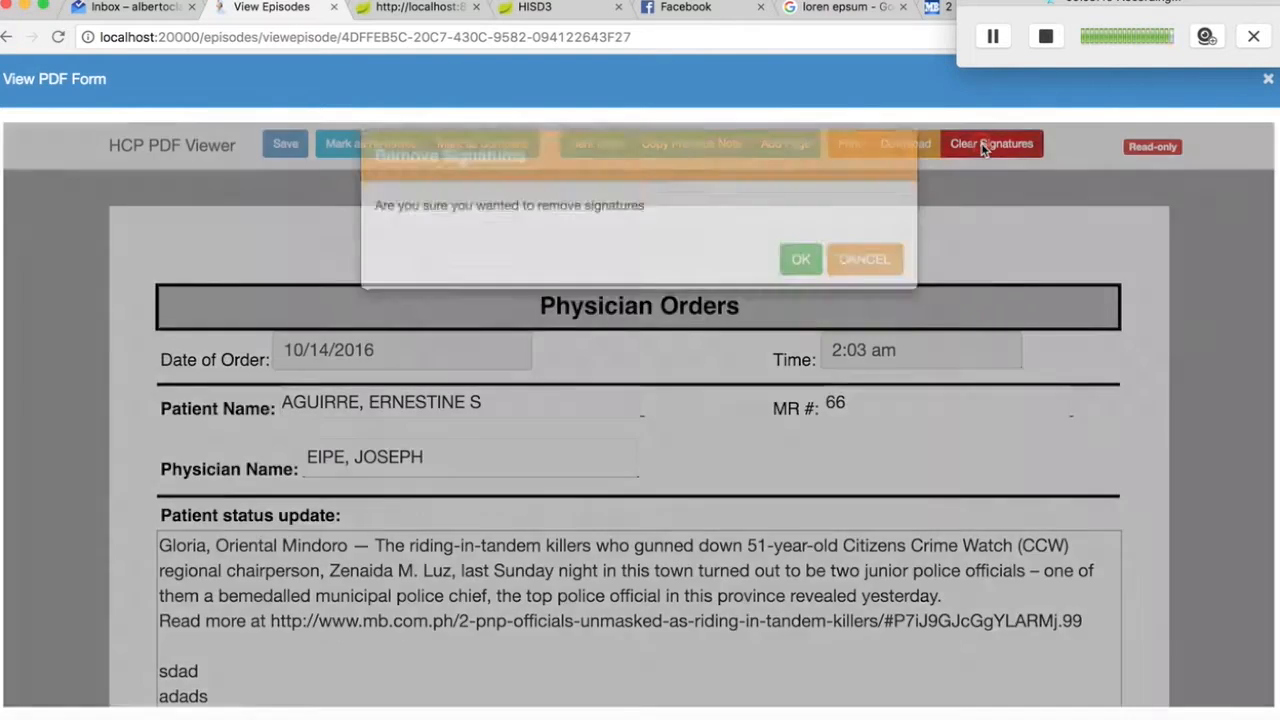
pyautogui.click(794, 279)
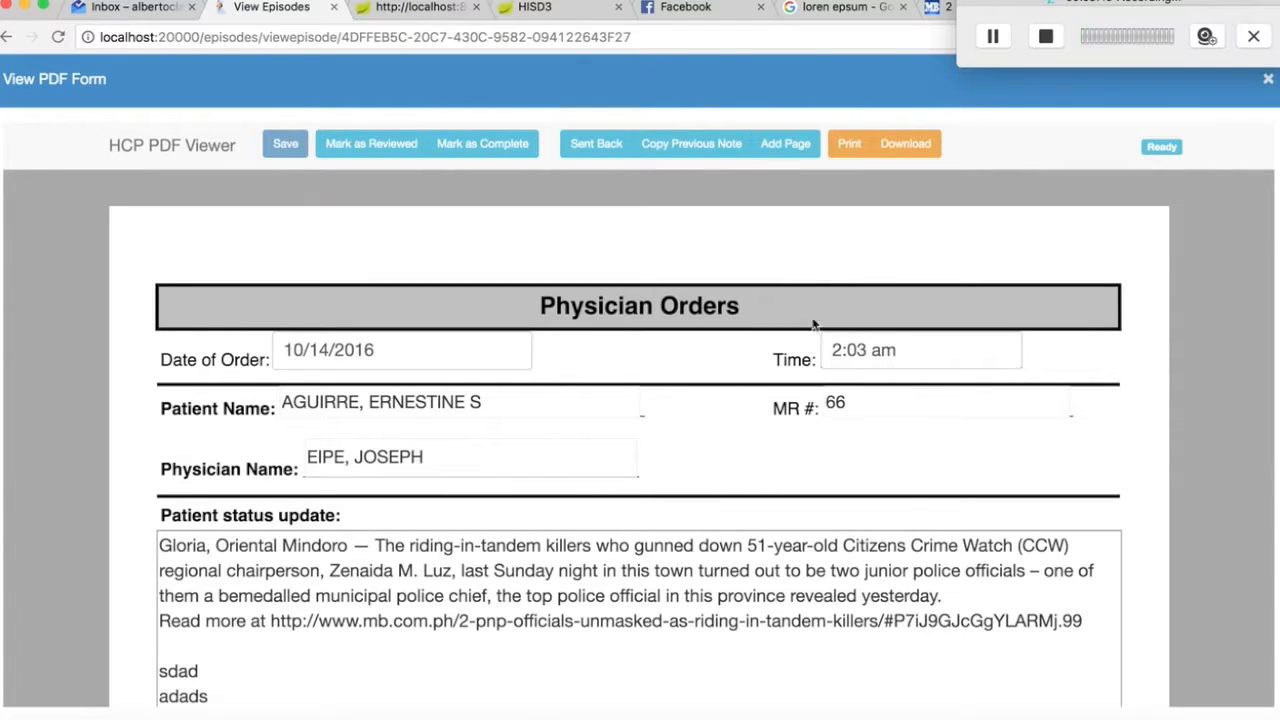
# Examine the signature fields and entries on both pages of the form with its signatures cleared
pyautogui.scroll(-15, 814, 329)
pyautogui.scroll(15, 814, 329)
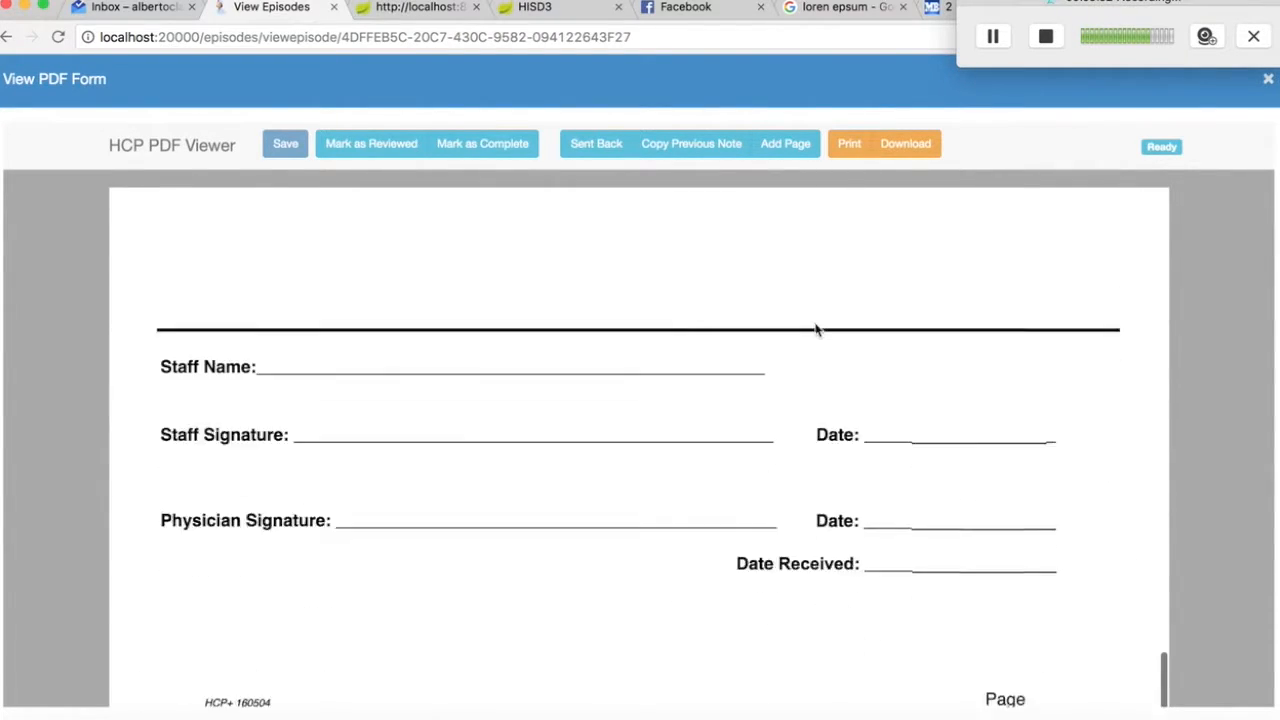
pyautogui.scroll(-20, 814, 329)
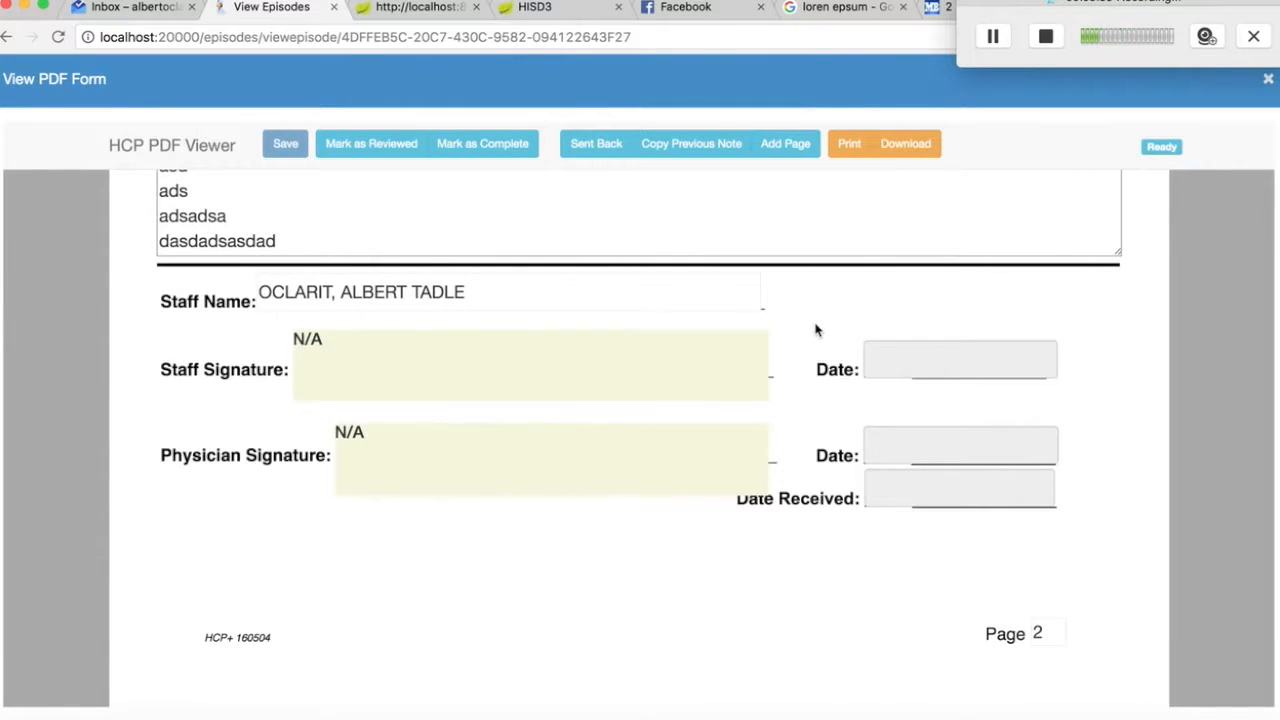
pyautogui.scroll(20, 814, 329)
pyautogui.scroll(-20, 814, 329)
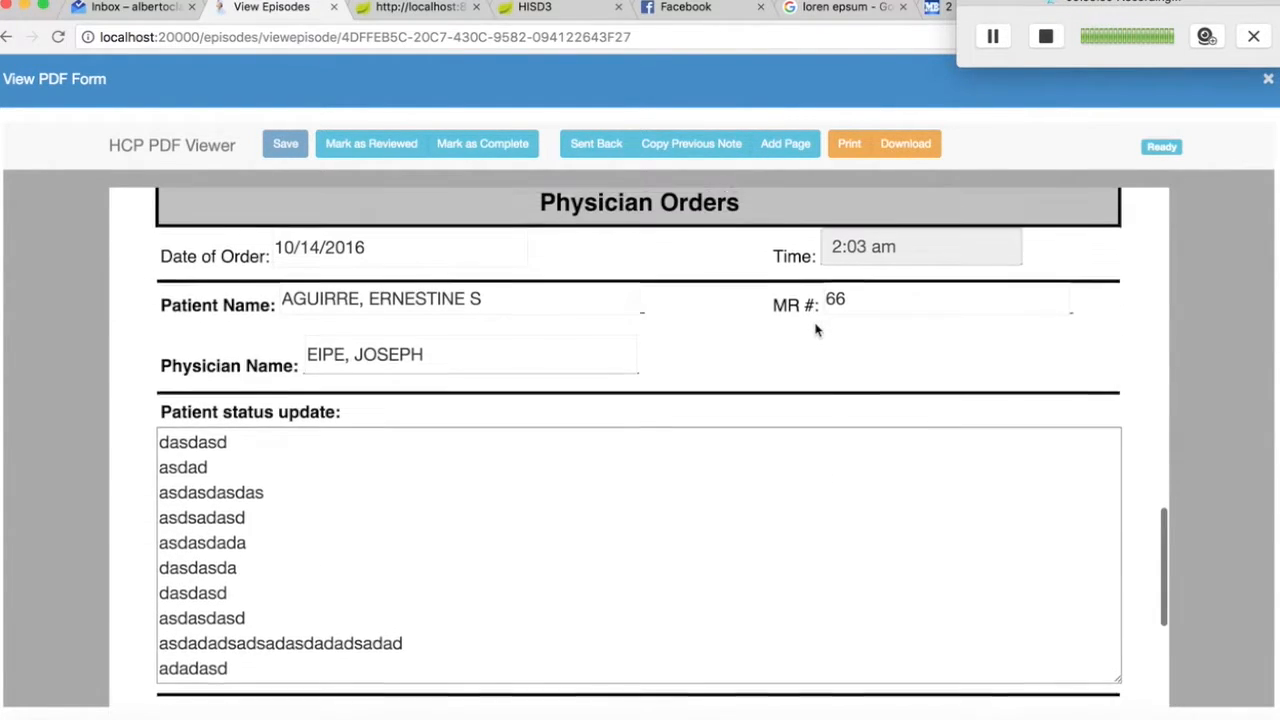
pyautogui.scroll(-10, 983, 380)
# Set the order time on the first page to 4:08 am and check the time on the second page
pyautogui.scroll(15, 983, 380)
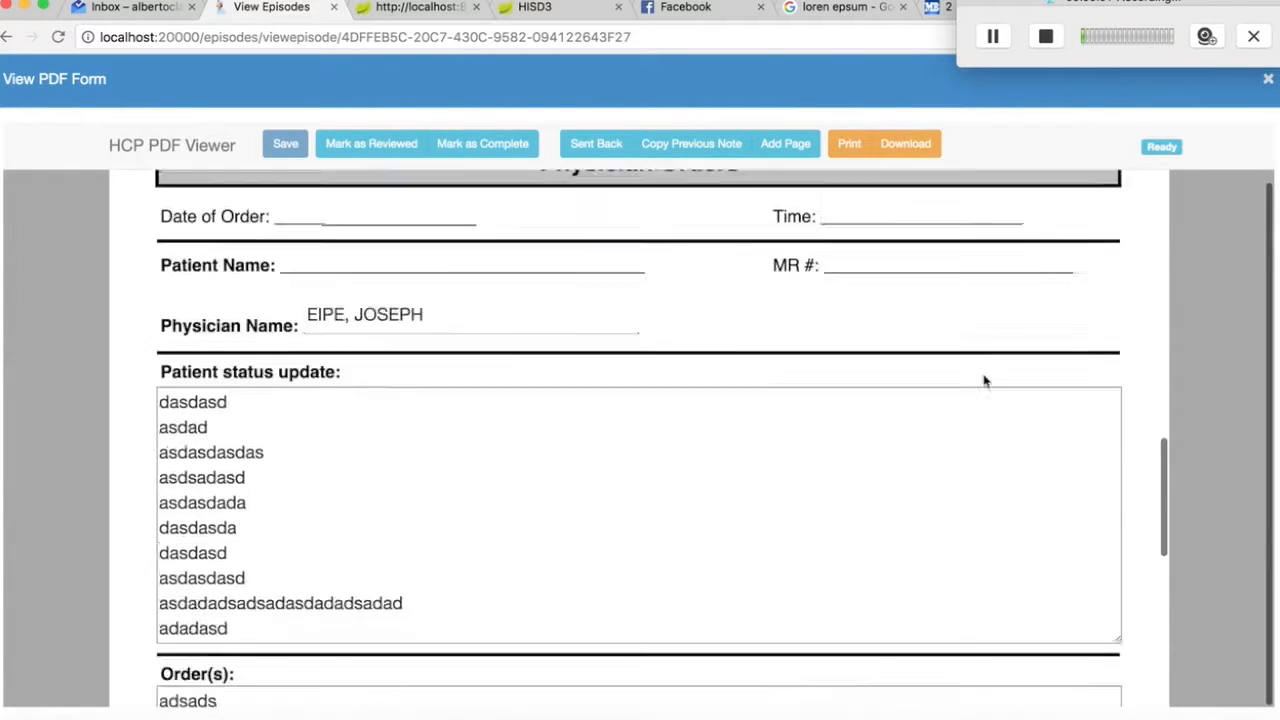
pyautogui.click(949, 357)
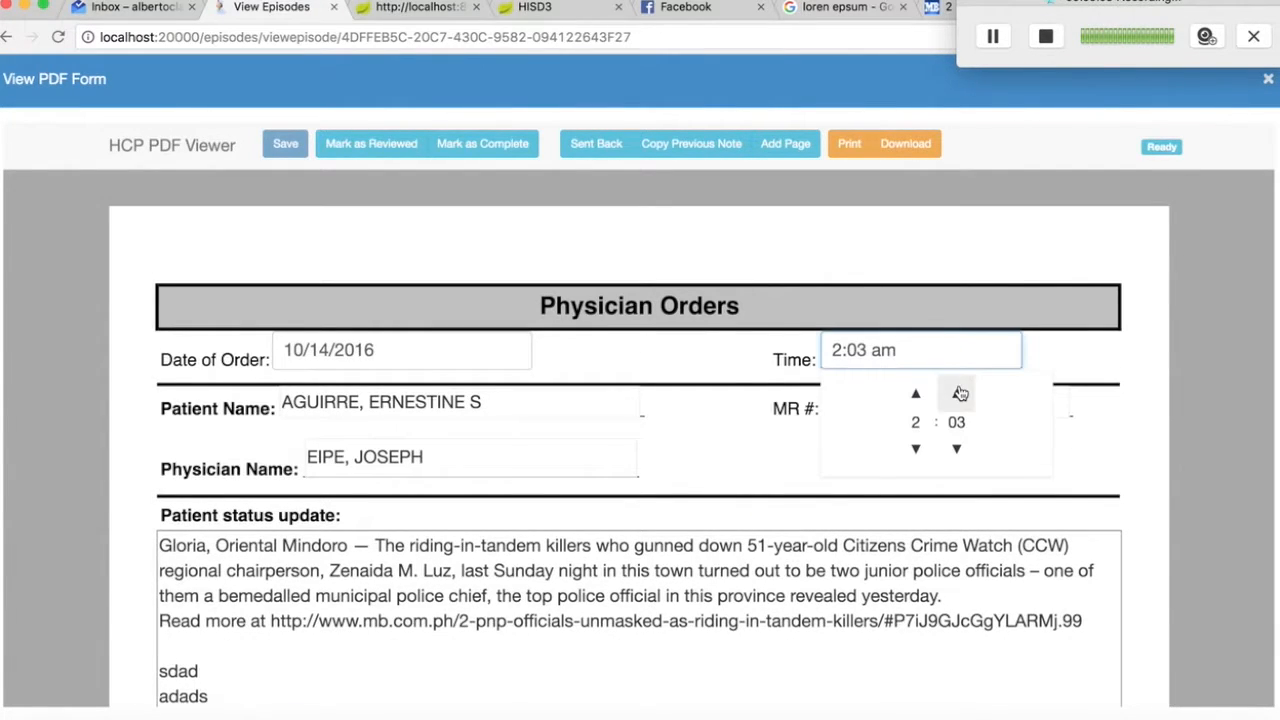
pyautogui.click(958, 392)
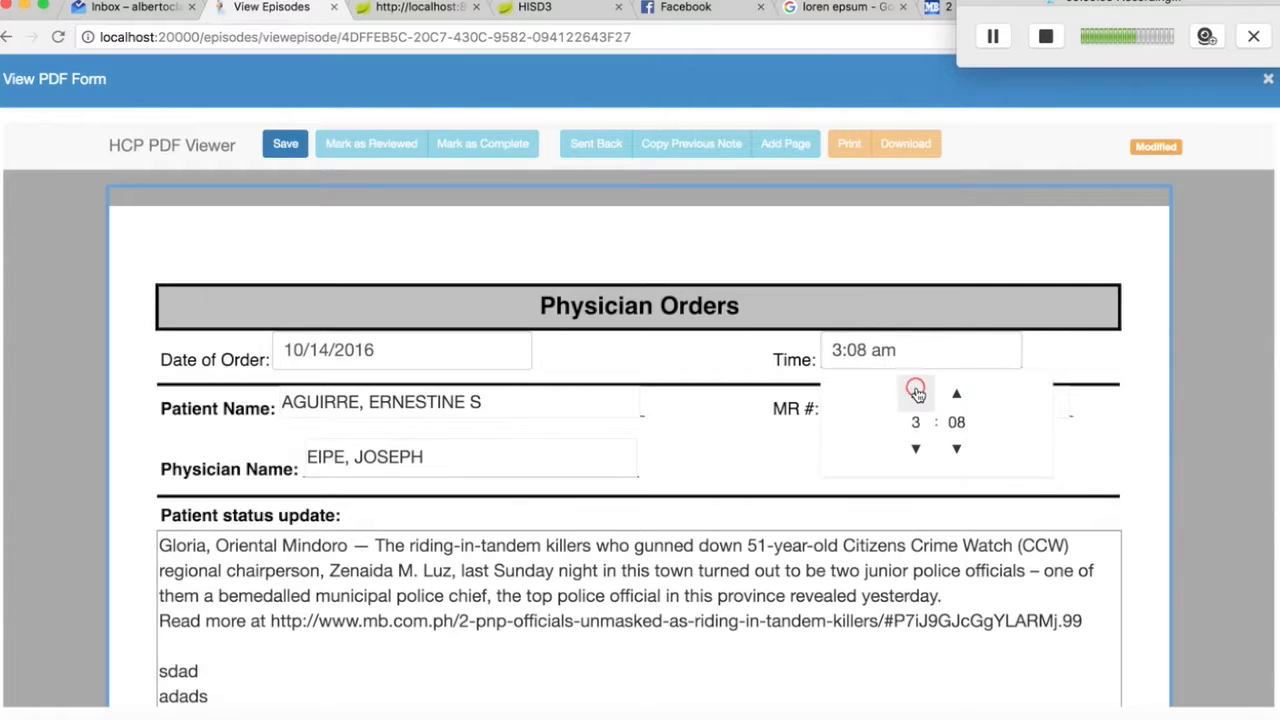
pyautogui.click(943, 347)
pyautogui.click(637, 341)
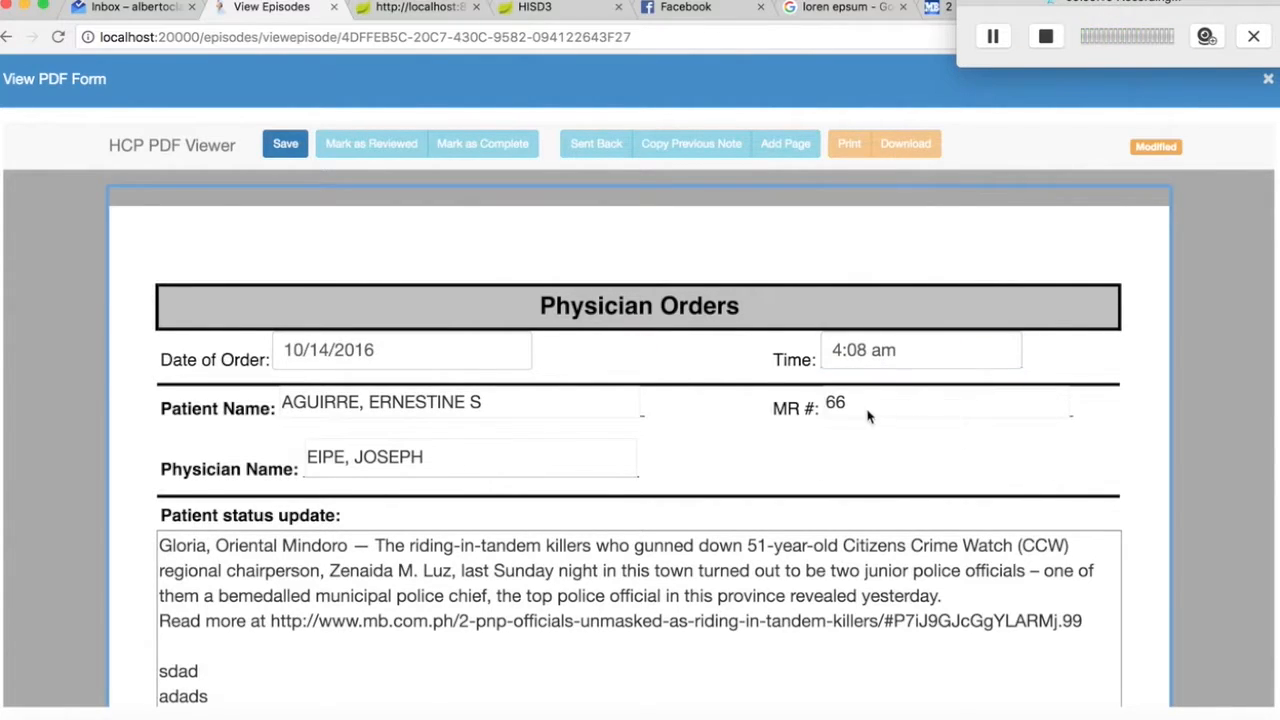
pyautogui.scroll(-10, 871, 417)
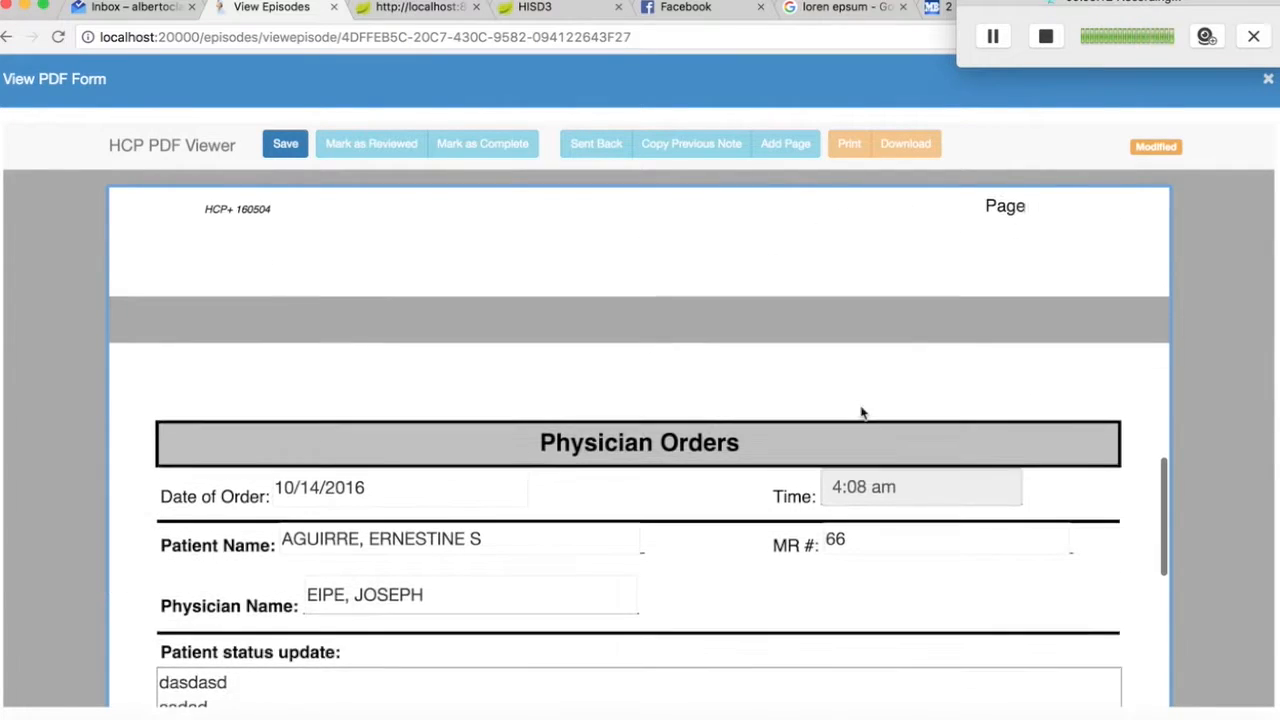
pyautogui.scroll(-5, 953, 521)
# On the first page, set the staff signature date to 10/11/2016, the physician signature date to 10/05/2016 and Date Received to 10/12/2016
pyautogui.scroll(15, 946, 494)
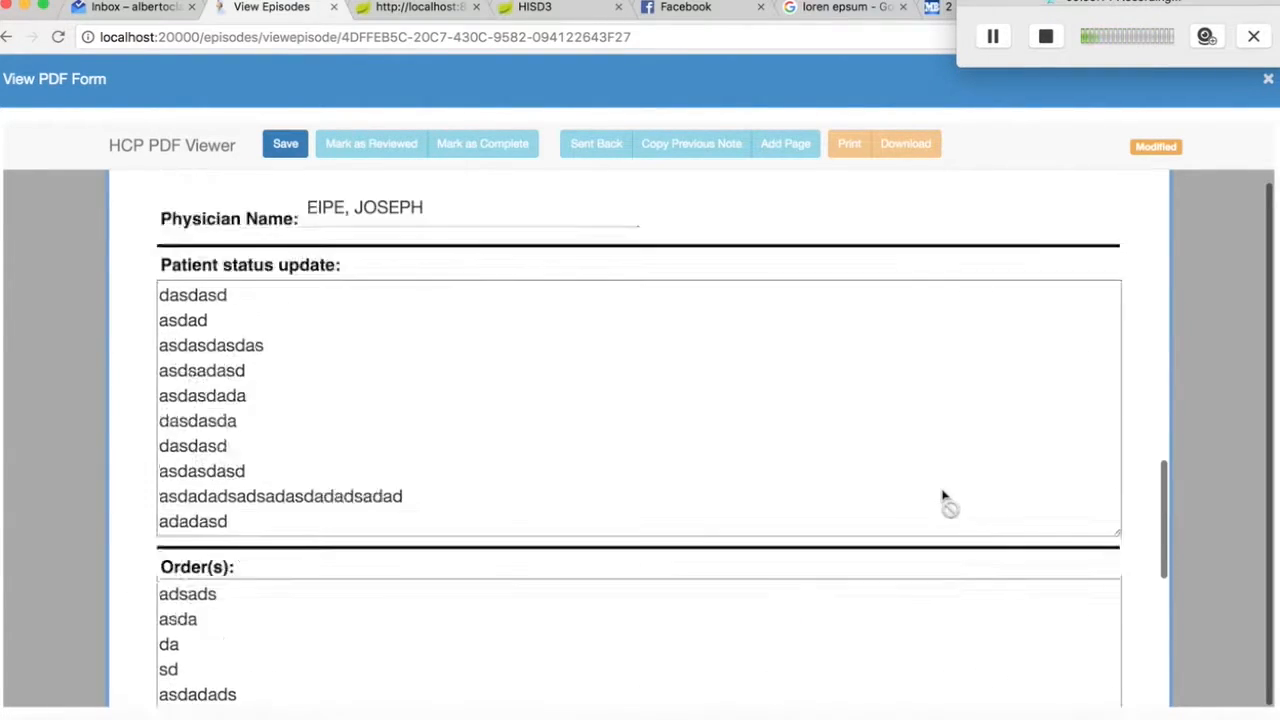
pyautogui.scroll(-6, 944, 506)
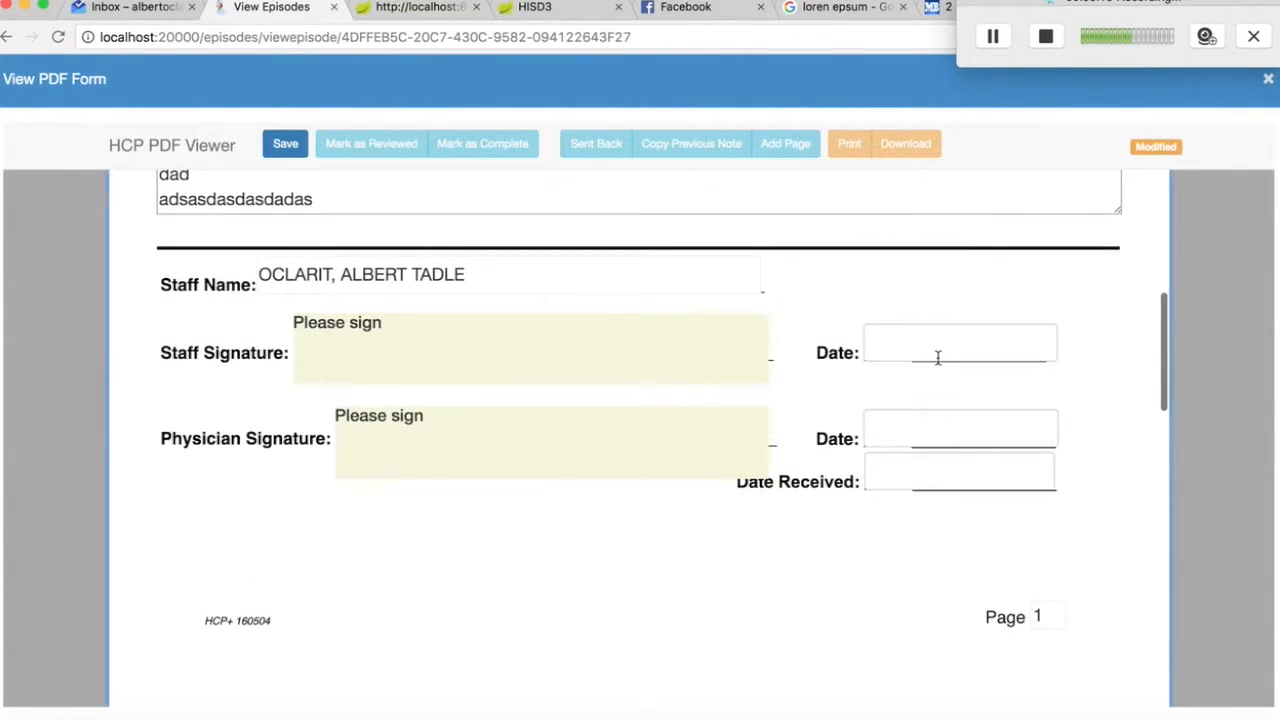
pyautogui.click(936, 353)
pyautogui.click(947, 486)
pyautogui.click(900, 440)
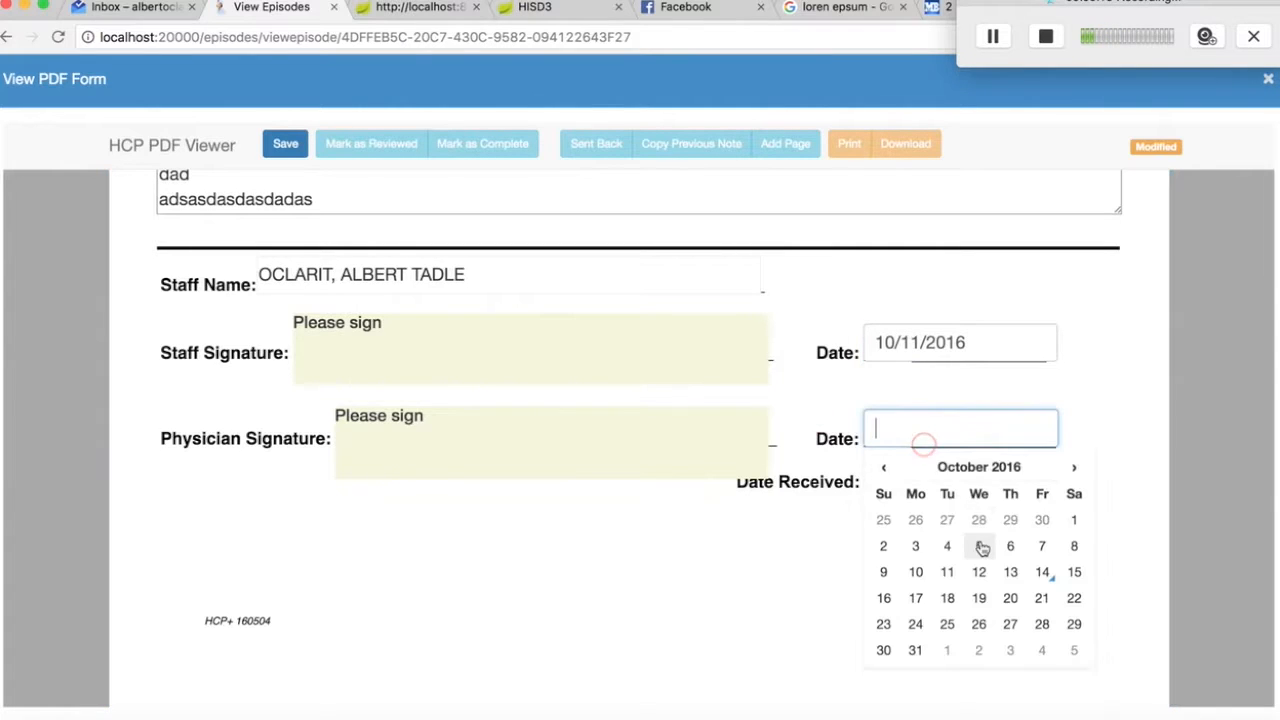
pyautogui.click(979, 460)
pyautogui.click(905, 473)
pyautogui.click(980, 531)
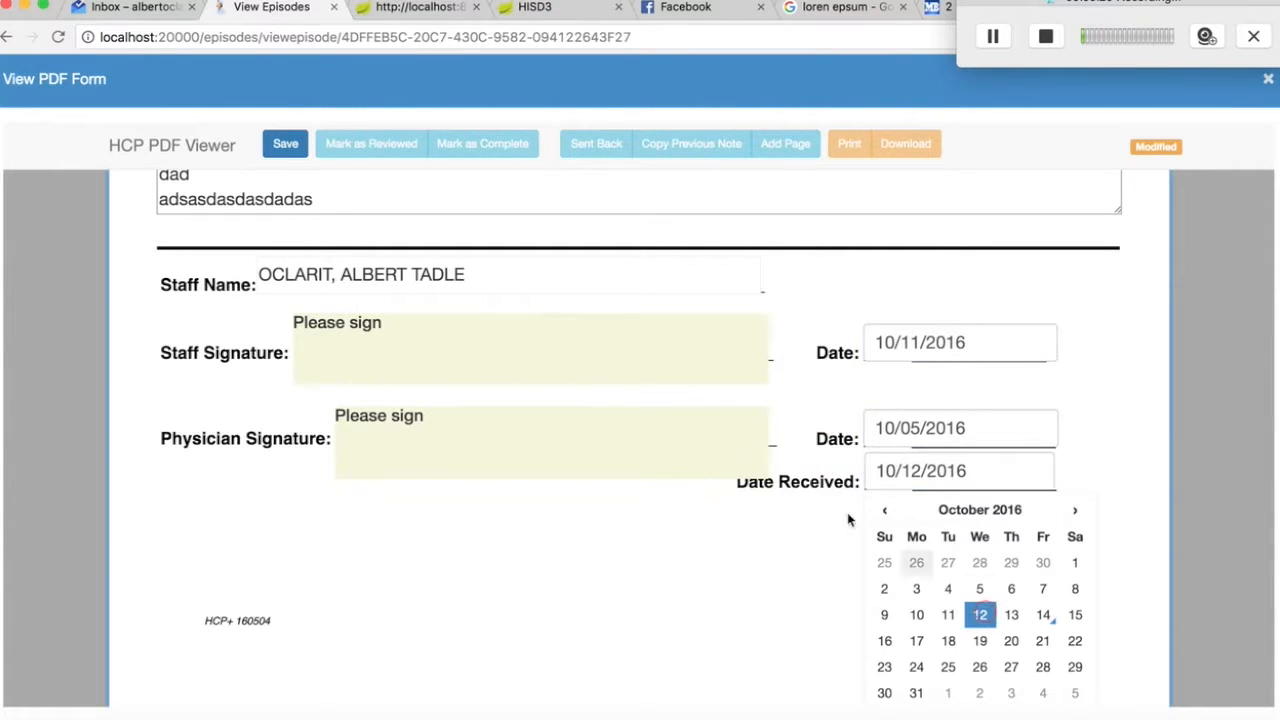
pyautogui.click(743, 457)
# Check the dates at the end of the second page and save the form
pyautogui.scroll(-5, 790, 494)
pyautogui.scroll(-5, 790, 494)
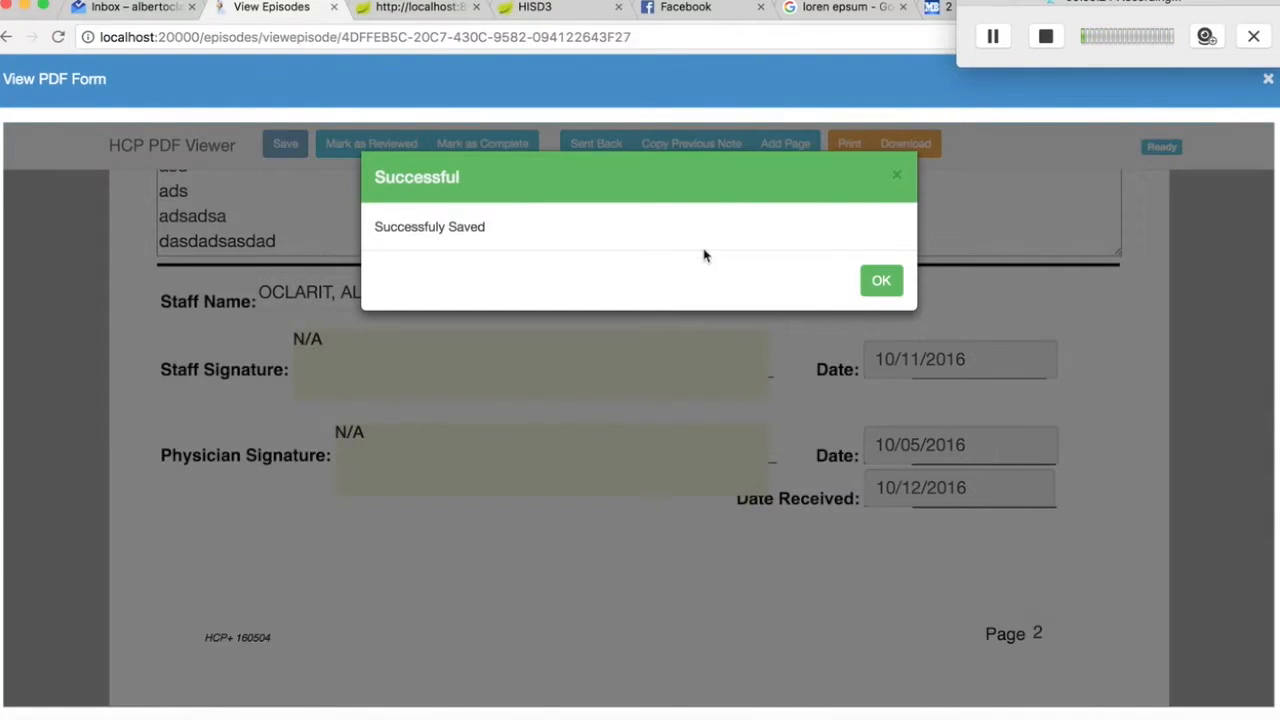
pyautogui.click(882, 281)
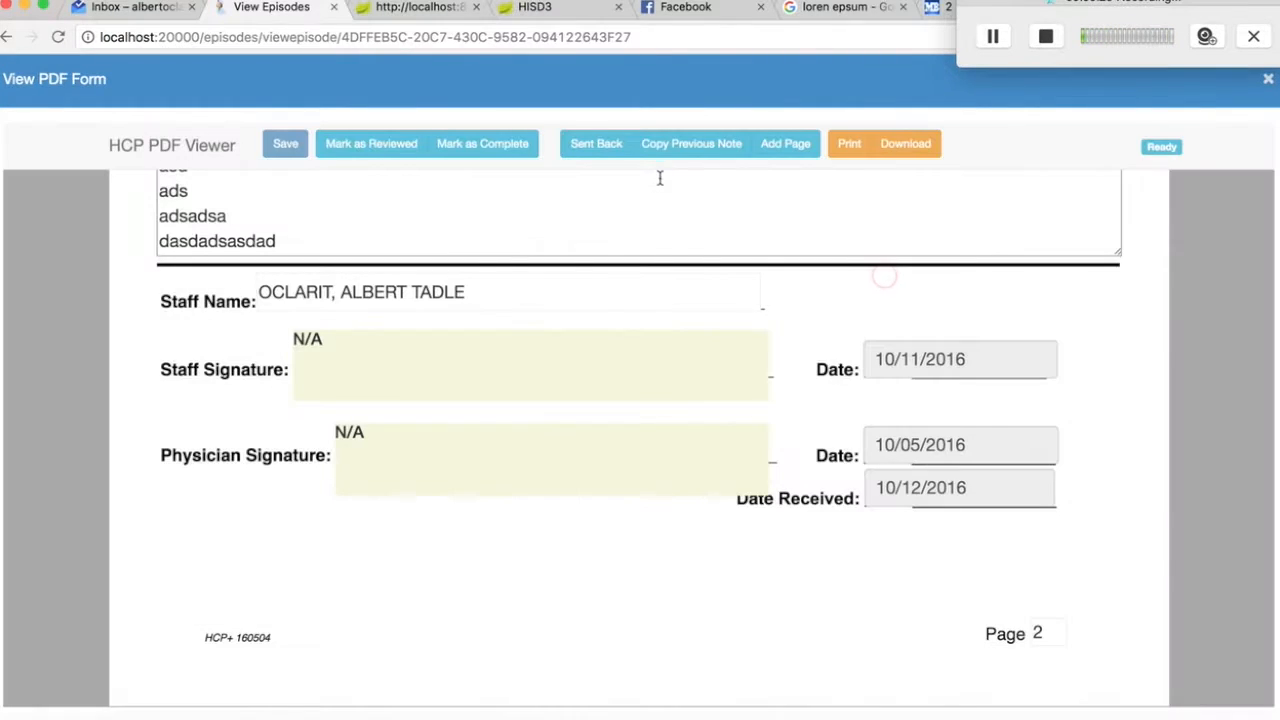
# Open the print version of the saved form, review the updated time and dates on both pages, and close it
pyautogui.click(840, 152)
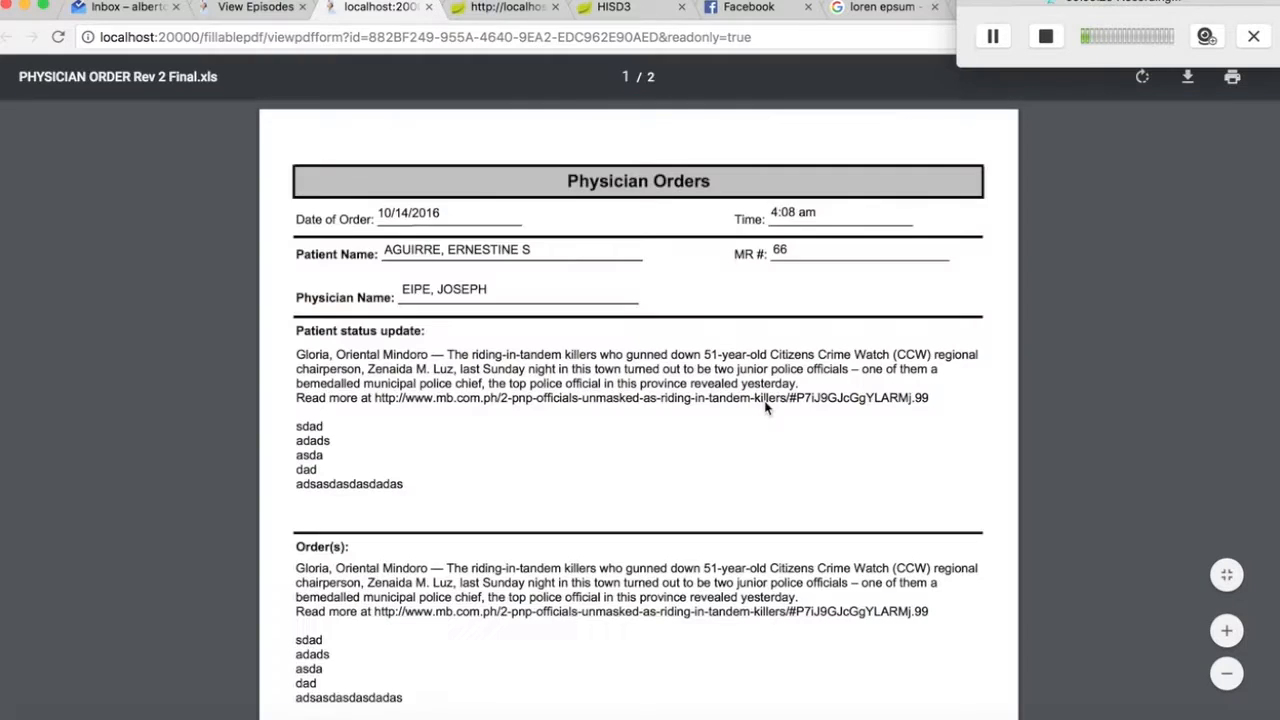
pyautogui.scroll(-15, 766, 406)
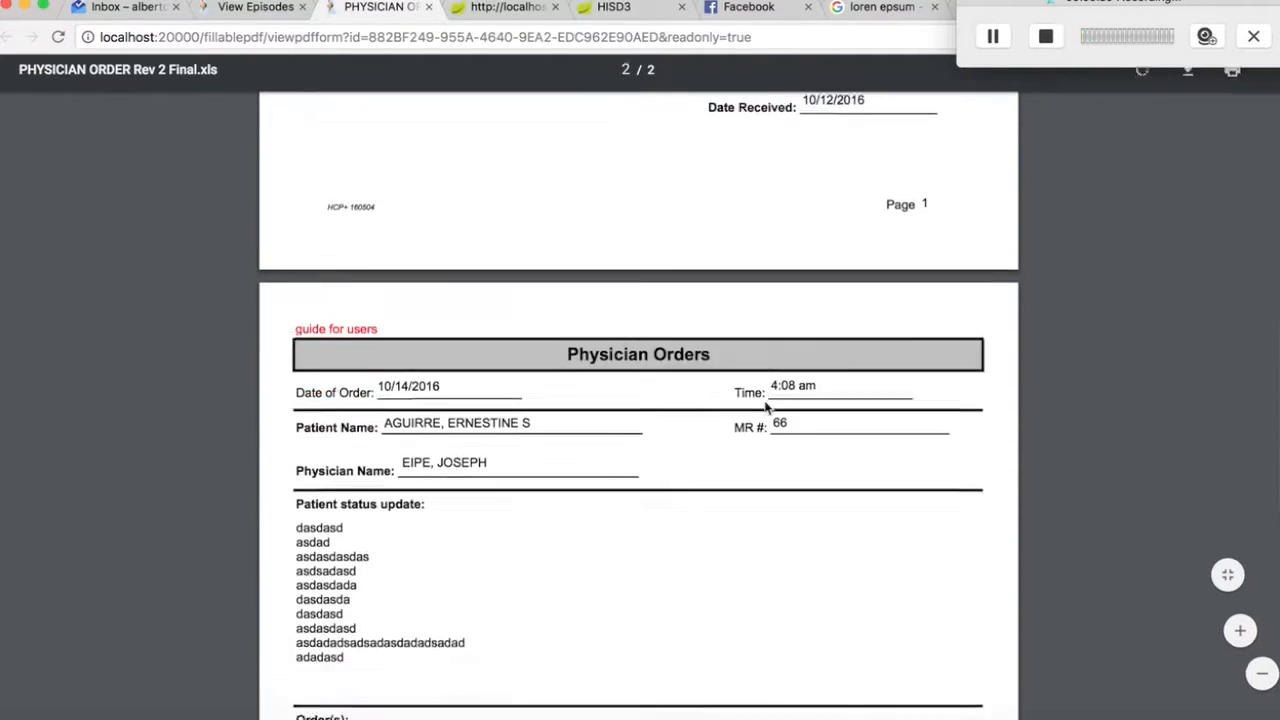
pyautogui.scroll(-8, 766, 406)
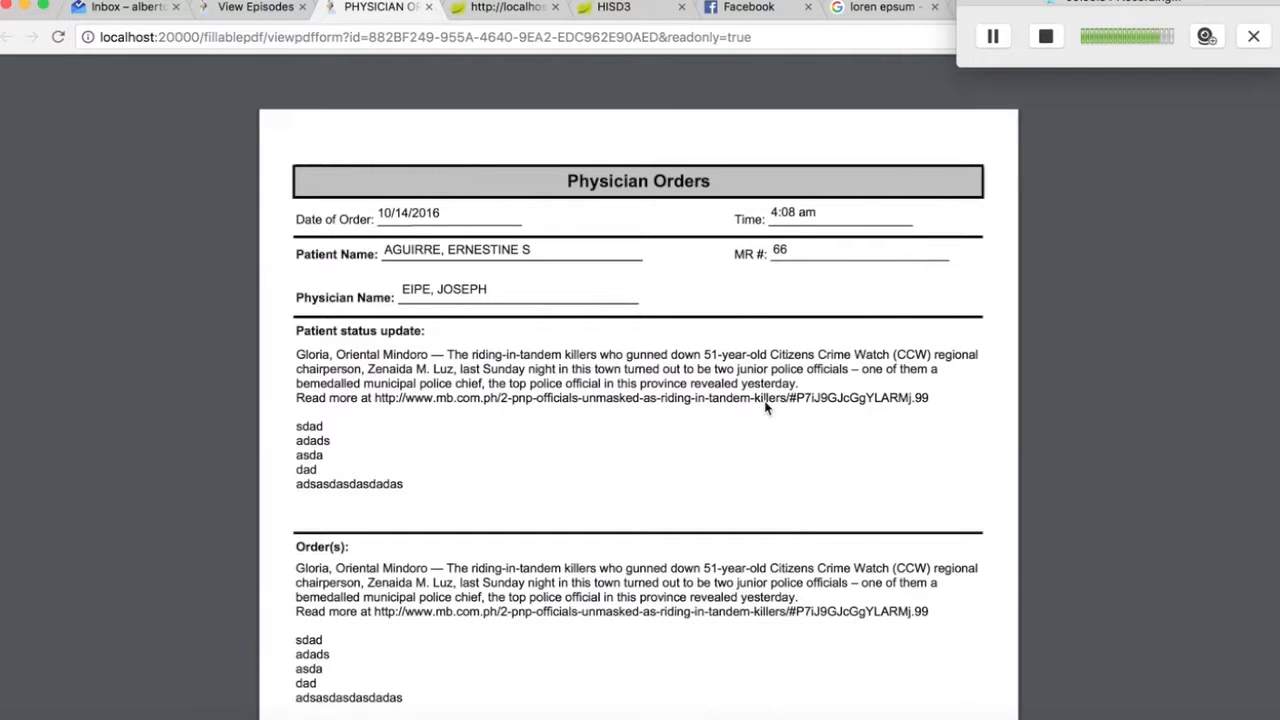
pyautogui.scroll(-10, 517, 457)
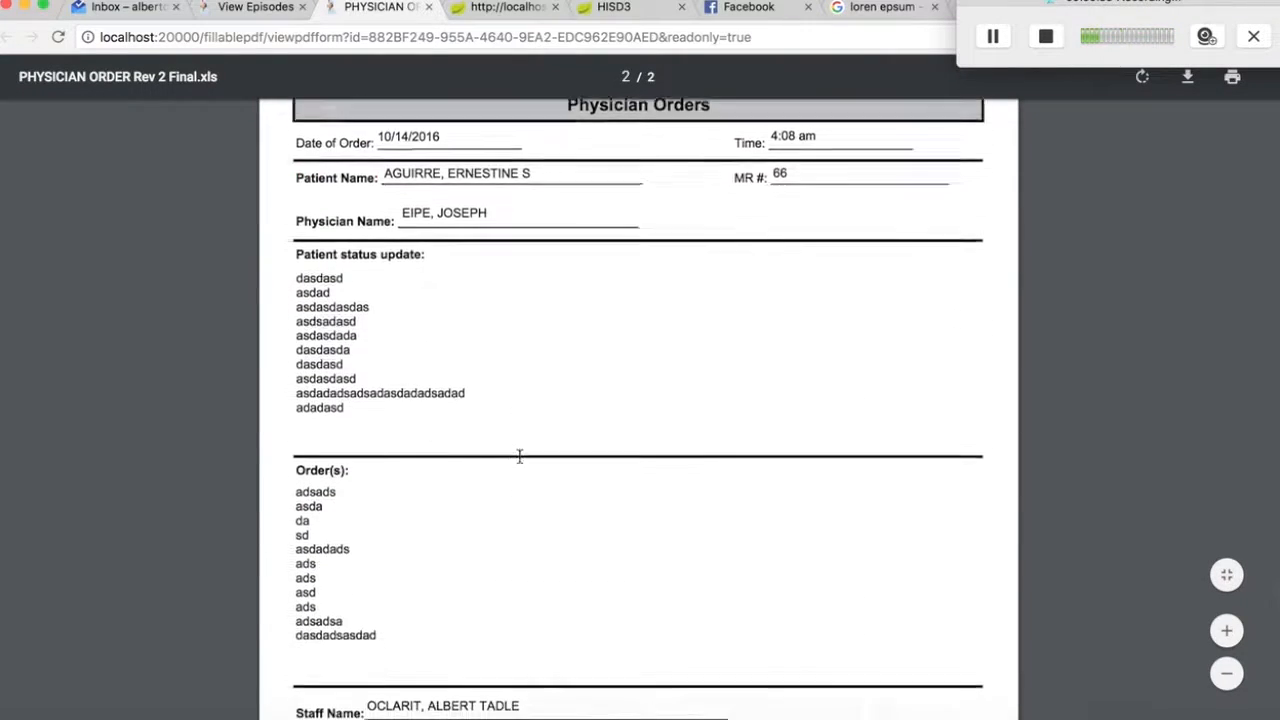
pyautogui.scroll(-1, 519, 456)
pyautogui.scroll(10, 519, 456)
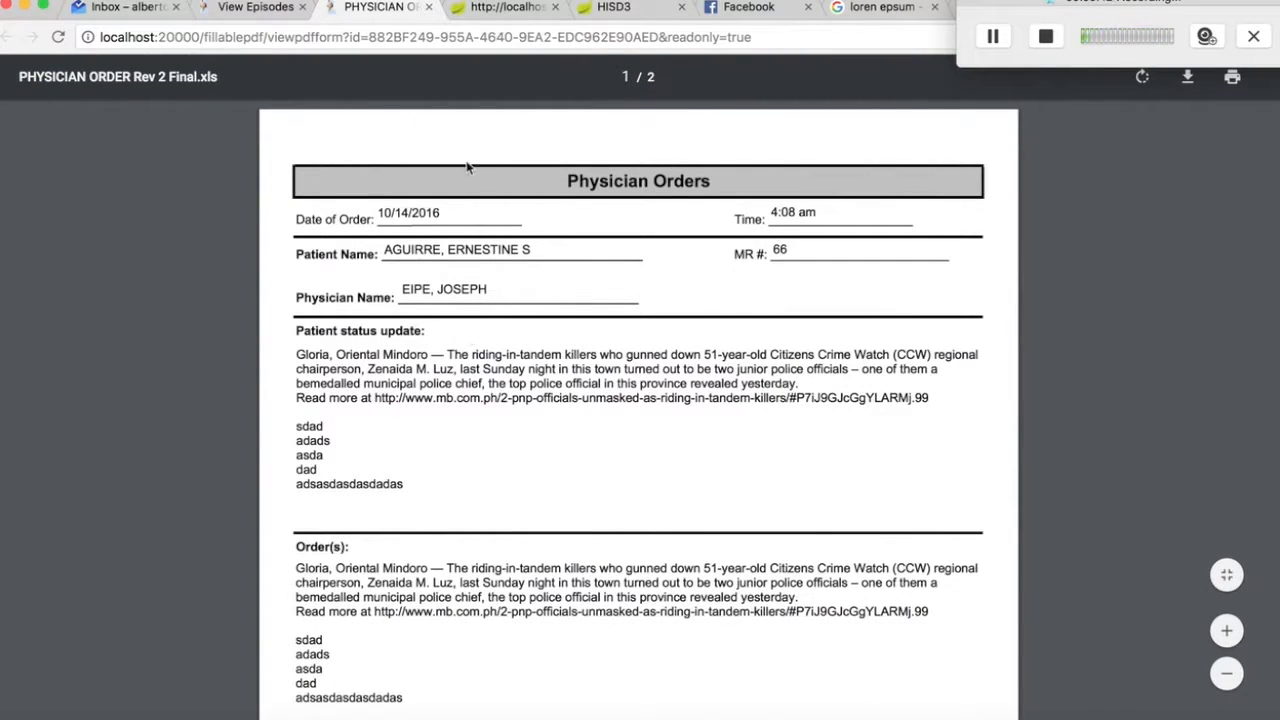
pyautogui.click(428, 12)
# Review the entries, signature fields and dates on both pages of the editable form, ending at the first page's header
pyautogui.scroll(10, 643, 458)
pyautogui.scroll(-15, 760, 526)
pyautogui.scroll(4, 752, 523)
pyautogui.scroll(-1, 751, 524)
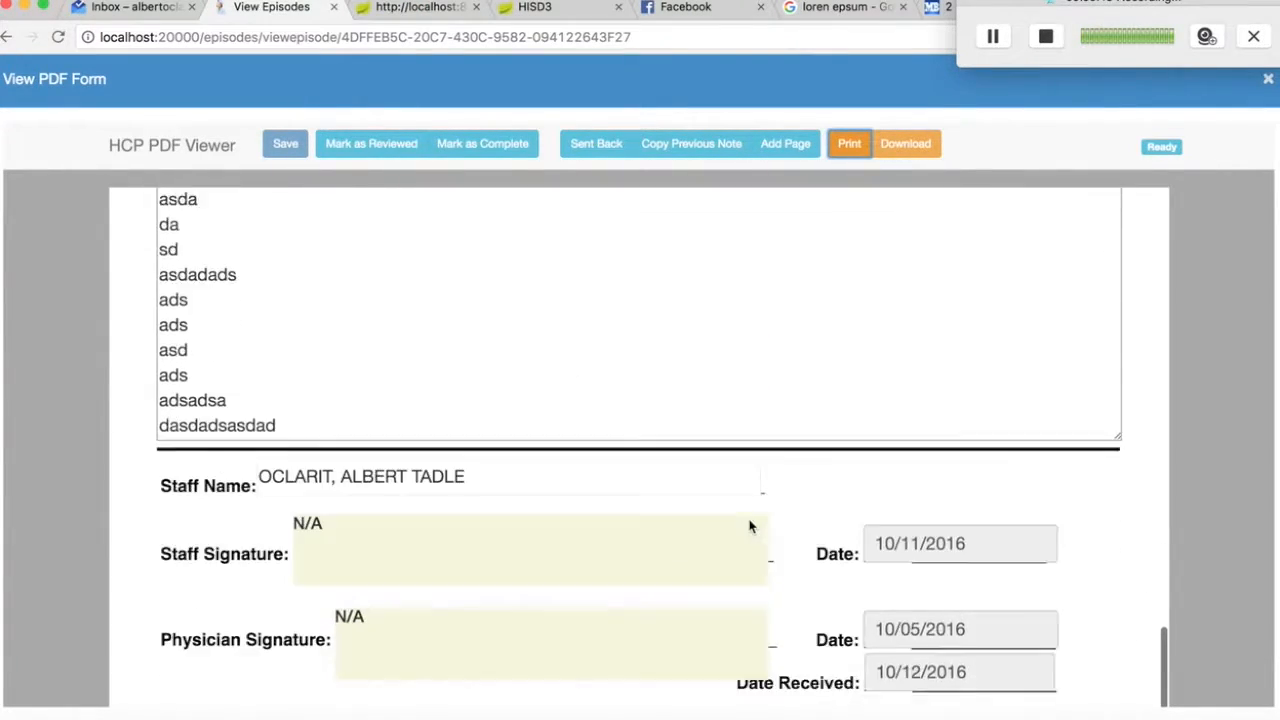
pyautogui.scroll(-3, 750, 527)
pyautogui.scroll(10, 749, 523)
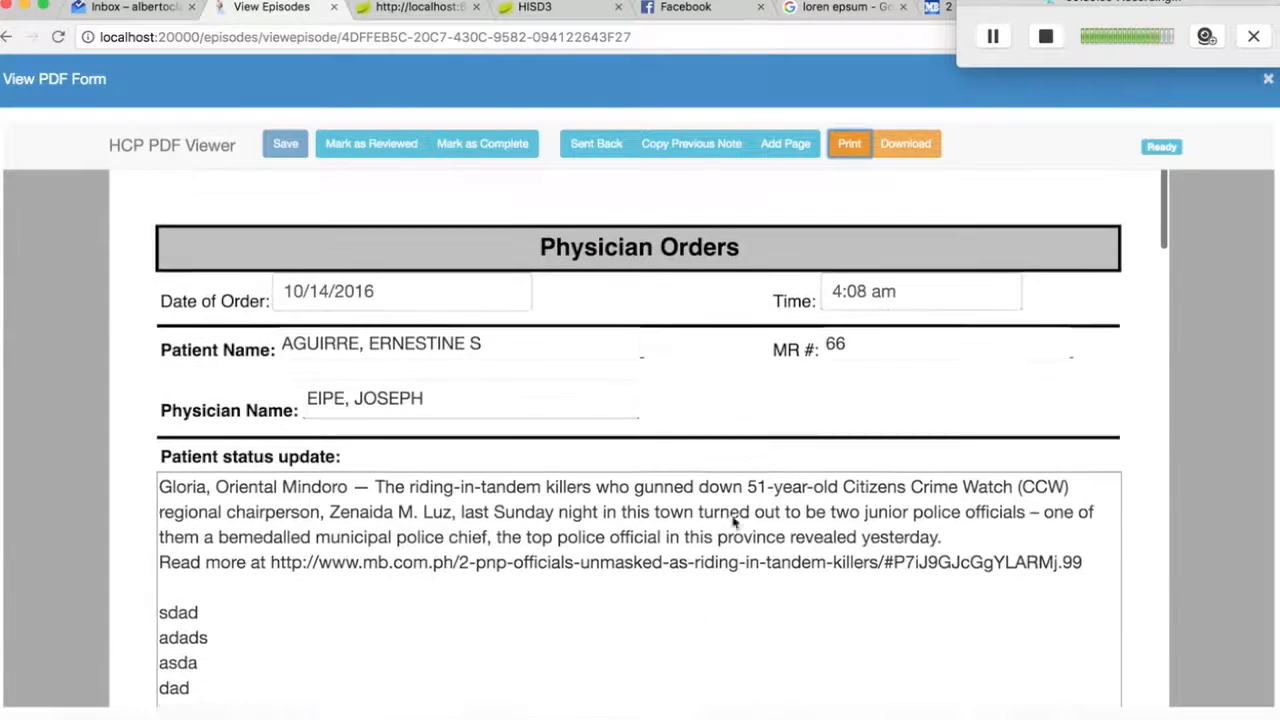
pyautogui.scroll(2, 733, 521)
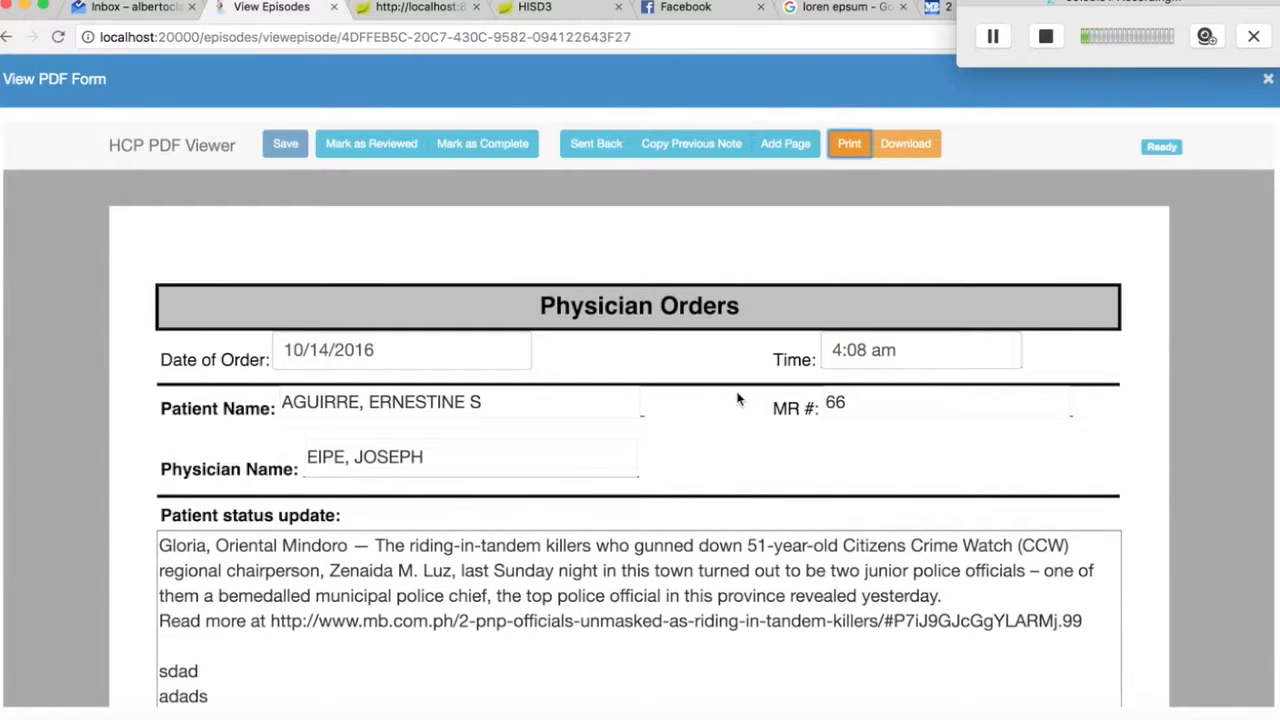